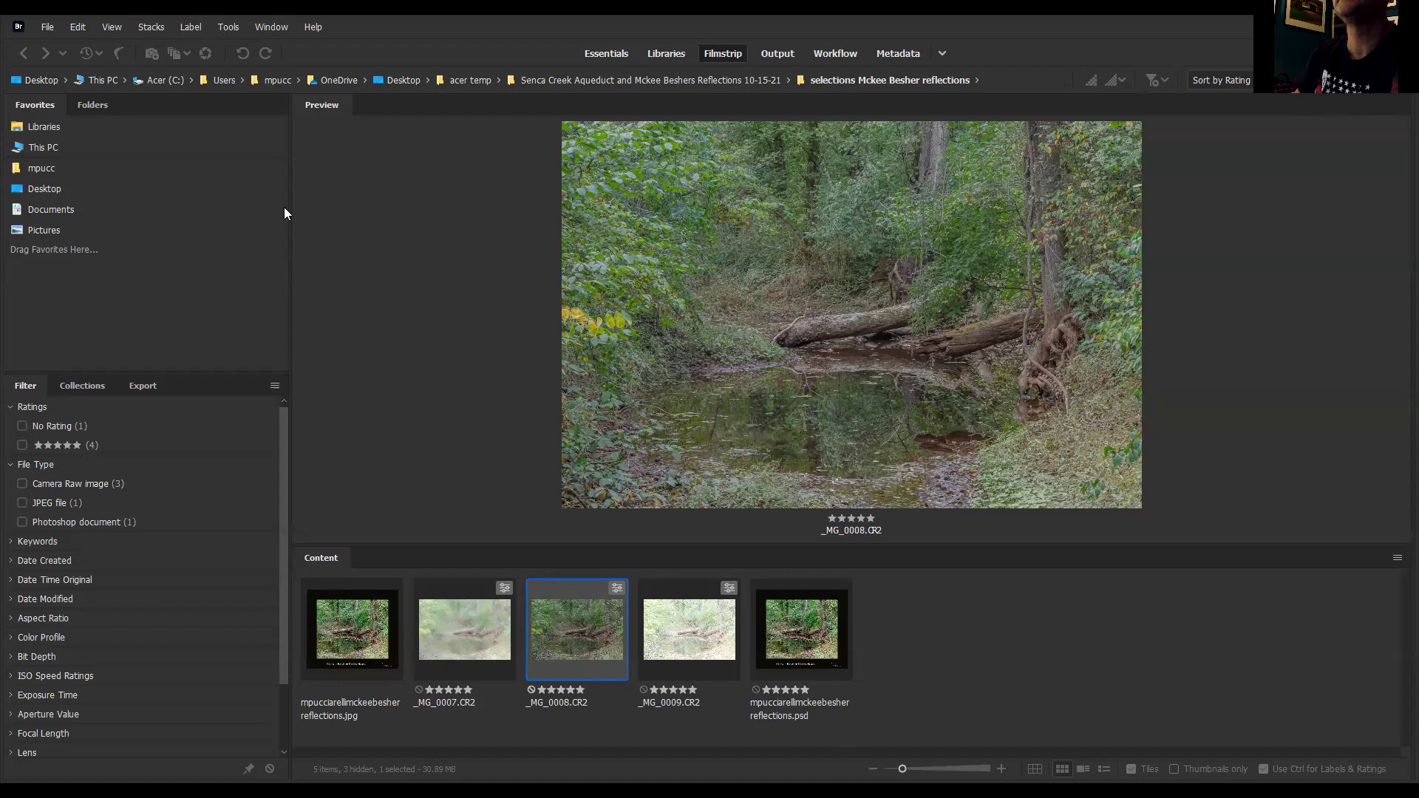
Step: Run the Image Processor on _MG_0008.CR2 to save a JPEG copy into a new JPEG folder
key("alt+t")
mouse_move(285, 213)
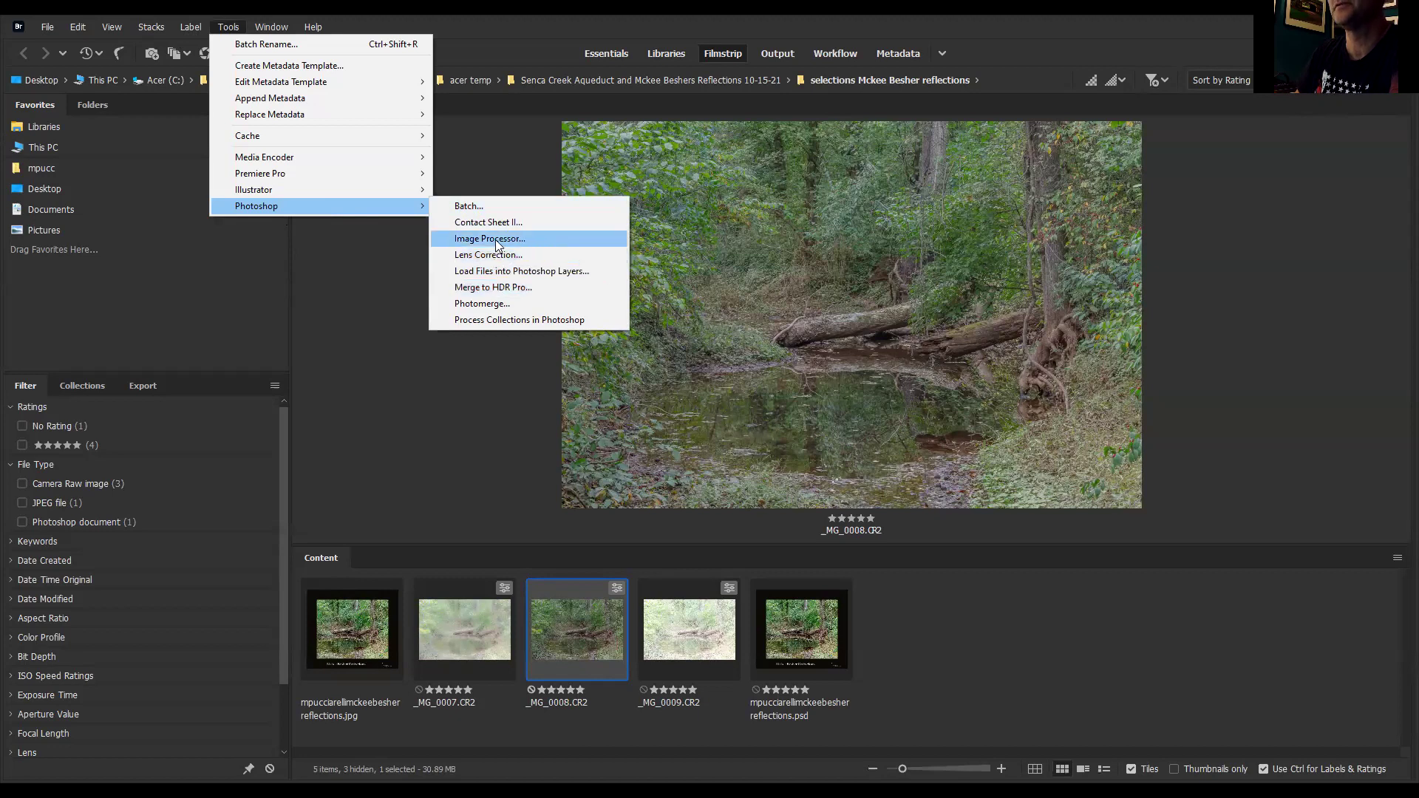
left_click(563, 654)
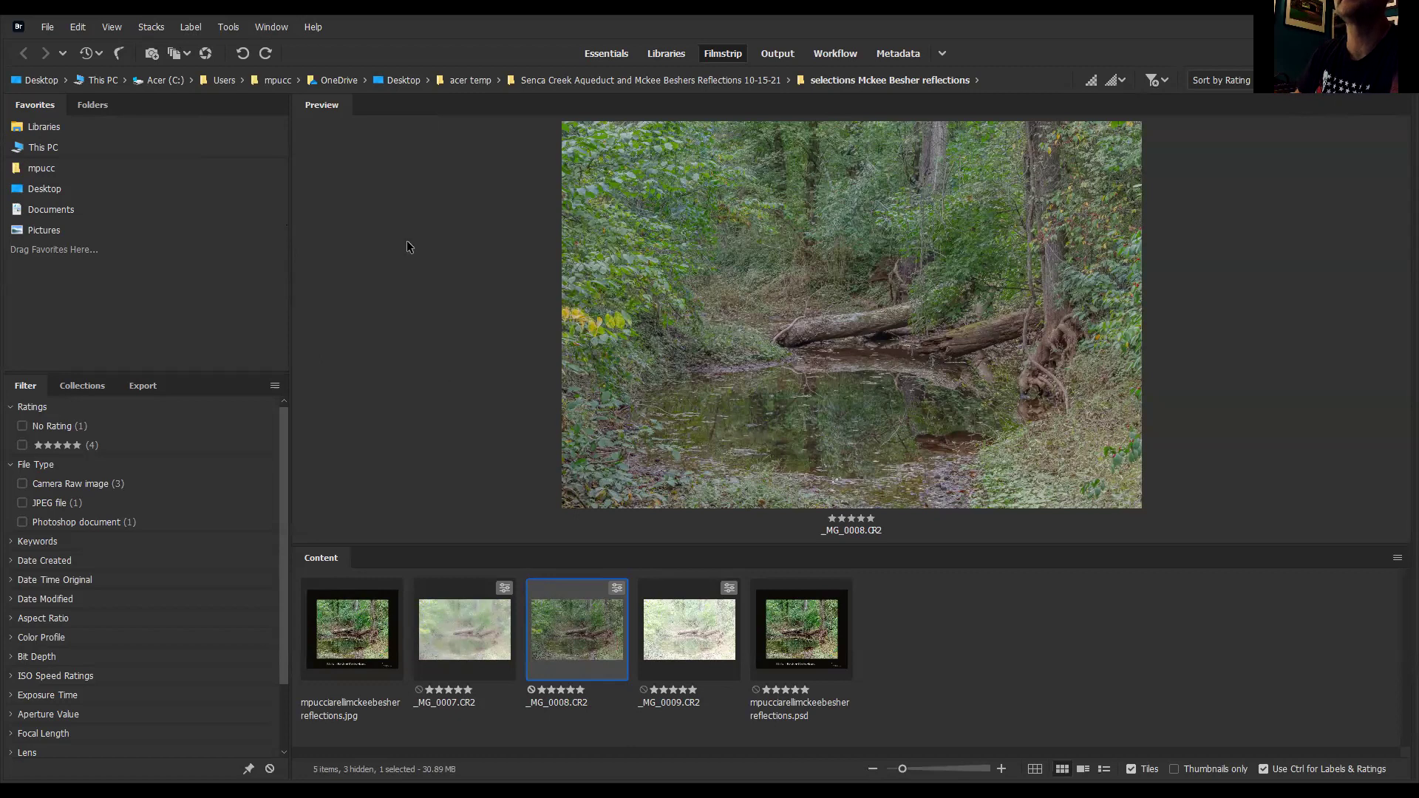
left_click(222, 28)
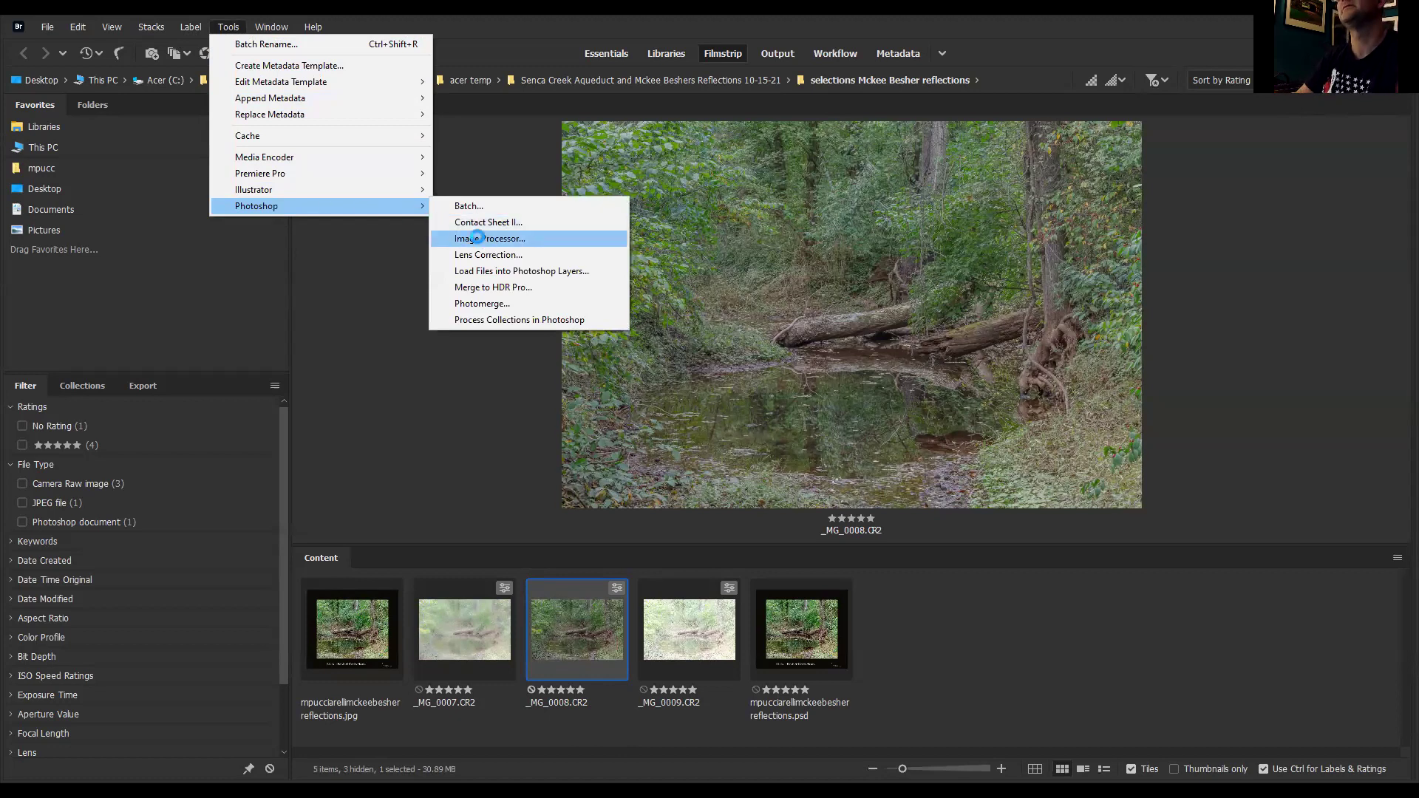
left_click(477, 237)
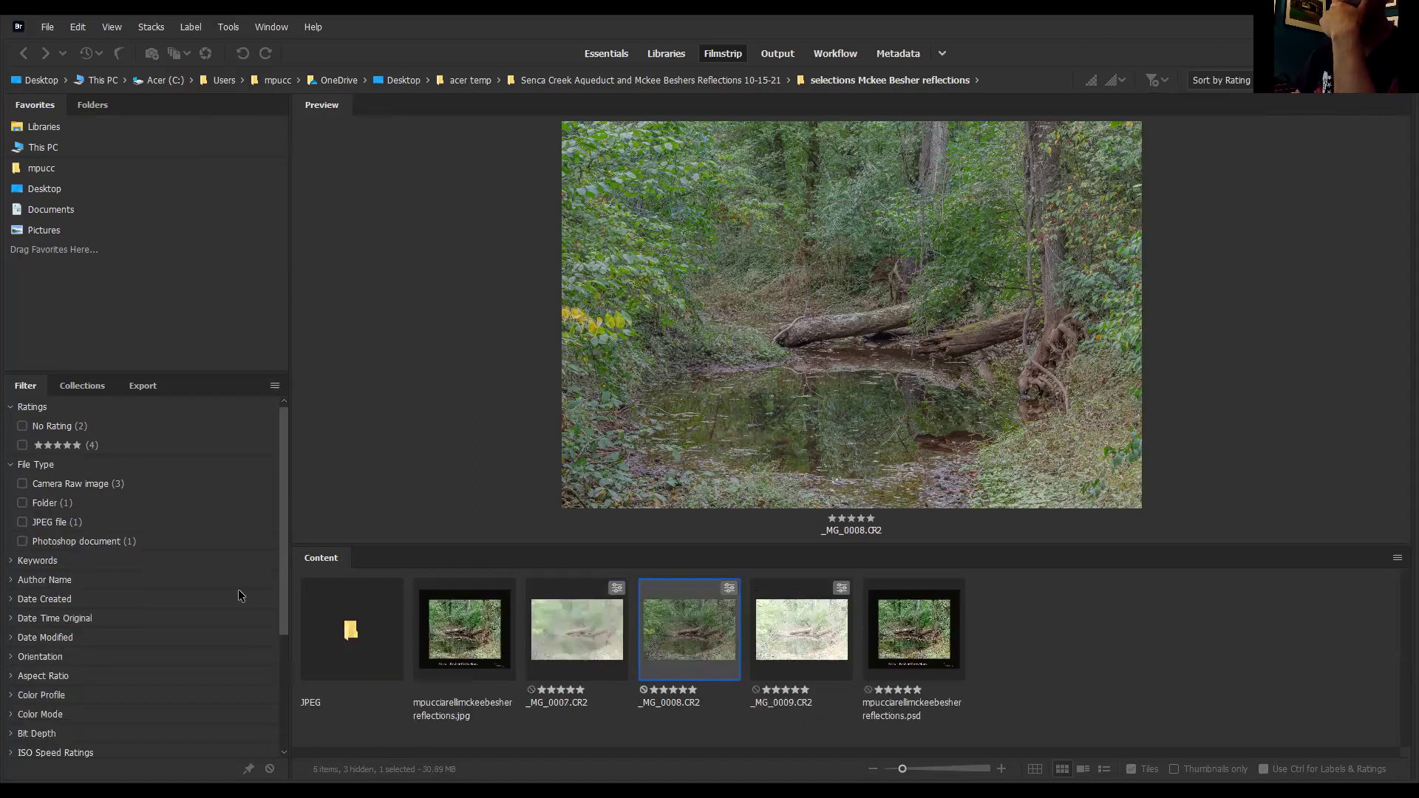
Step: Open the JPEG folder, confirm _MG_0008.jpg is sRGB IEC61966-2.1 in Essentials, then return to Filmstrip
double_click(350, 632)
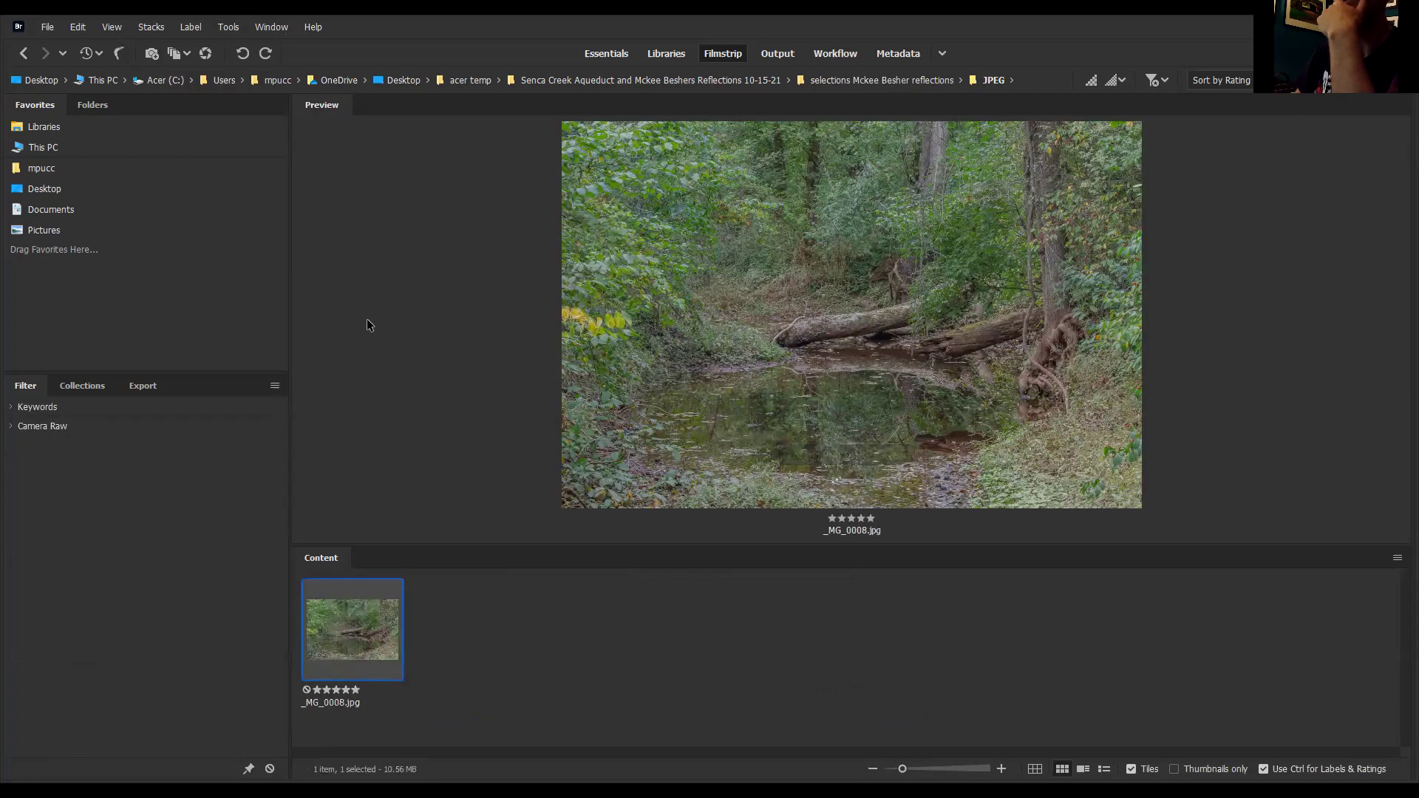
left_click(270, 28)
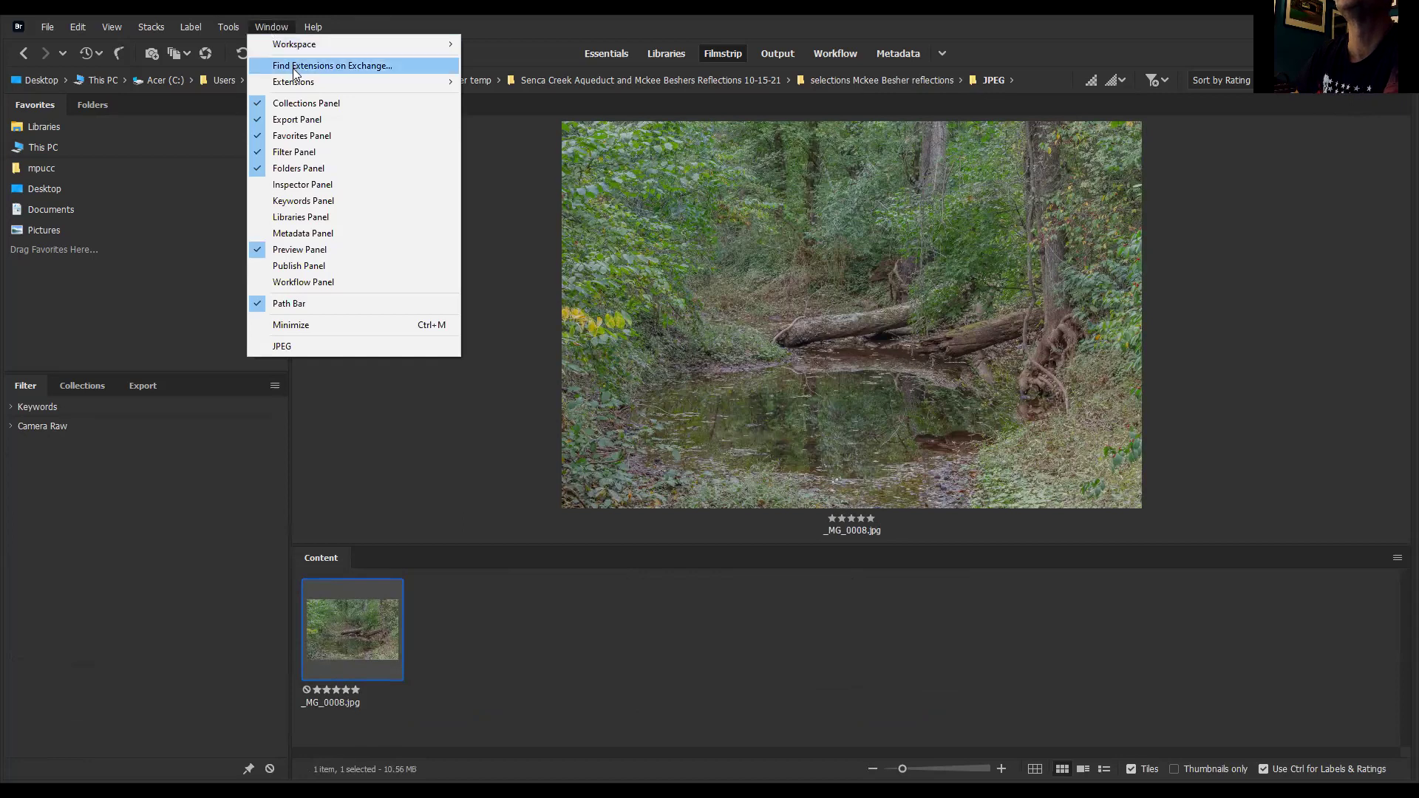
mouse_move(297, 52)
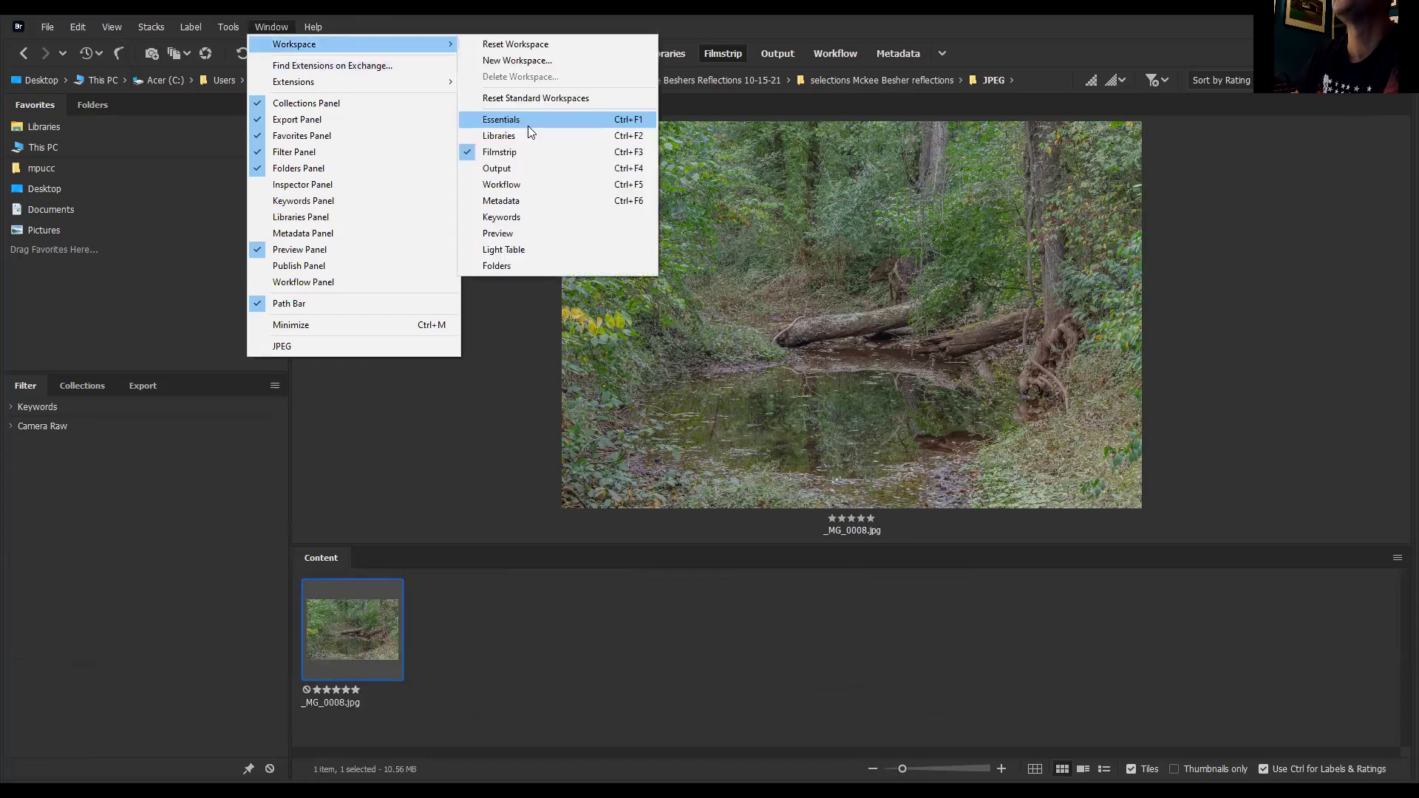
left_click(528, 123)
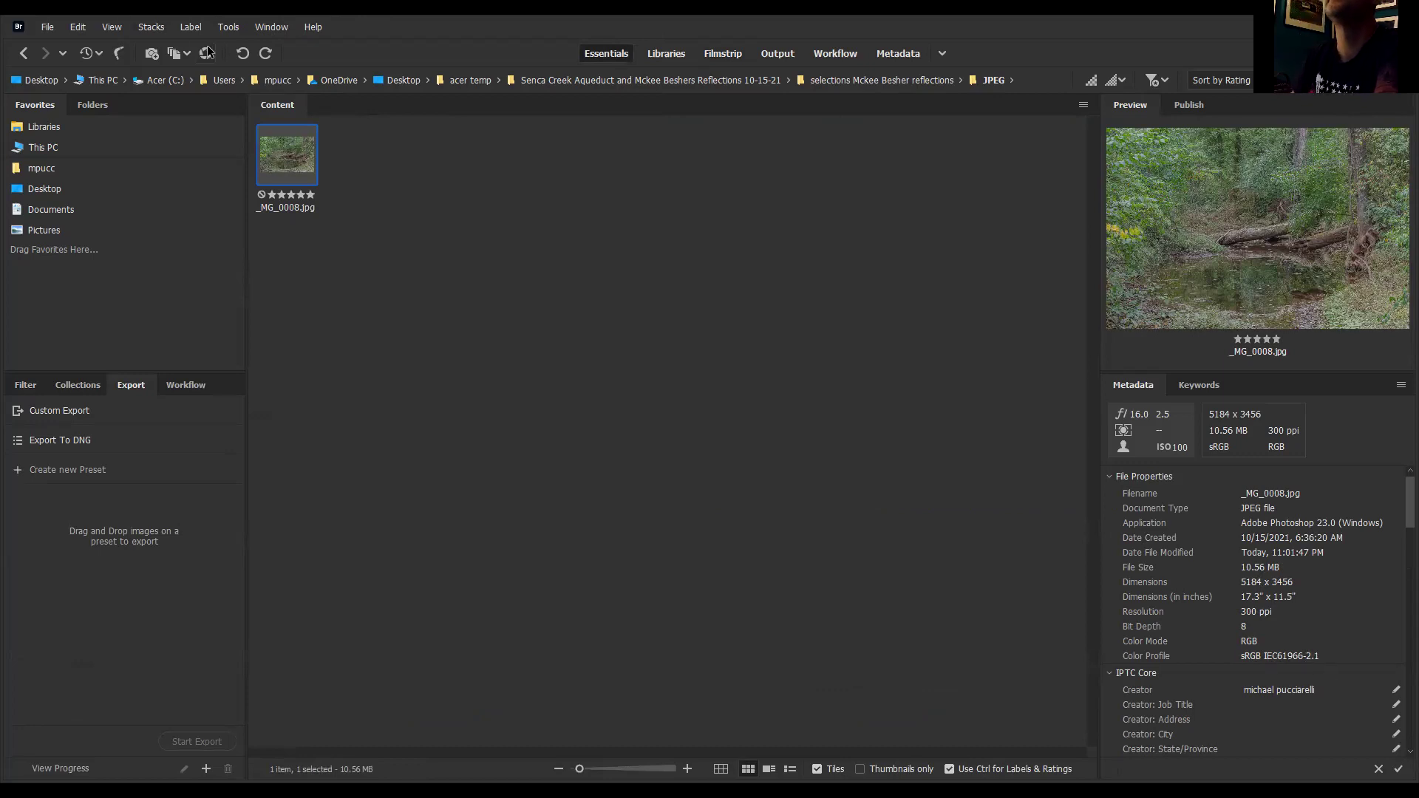
left_click(266, 29)
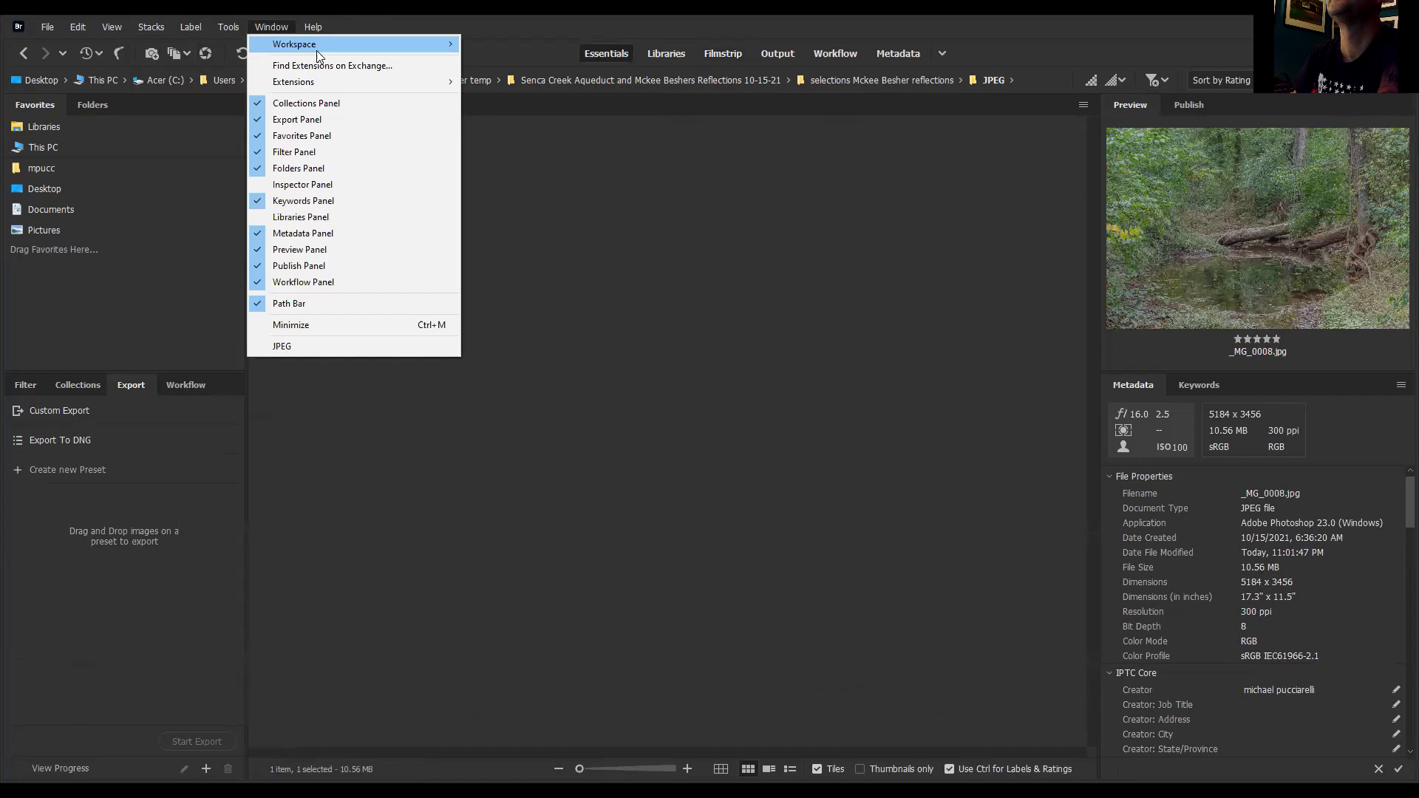
mouse_move(316, 46)
left_click(498, 153)
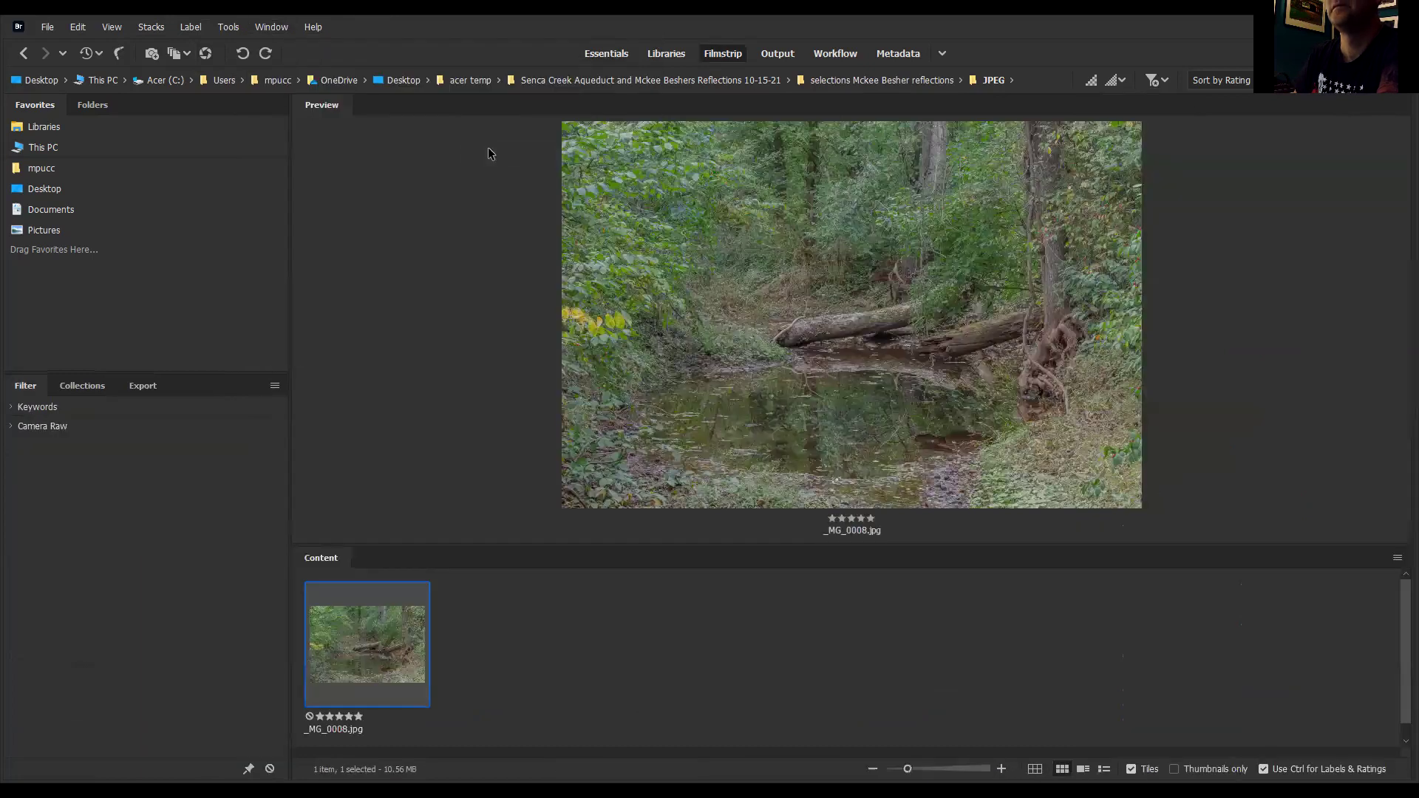
Step: Back in the selections folder, rename JPEG to 'JPEG w srgb' and reselect _MG_0008.CR2
left_click(26, 54)
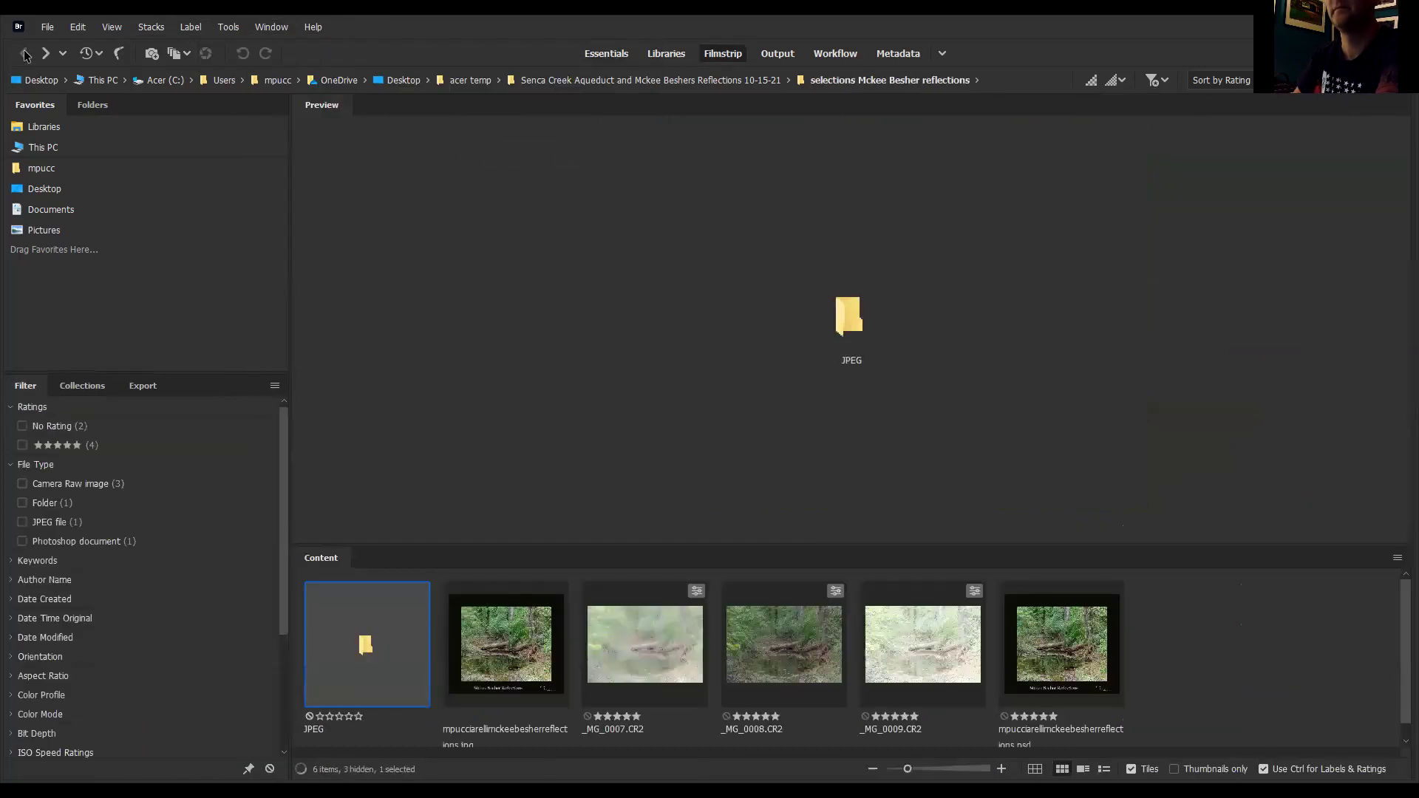
left_click(312, 732)
left_click(387, 730)
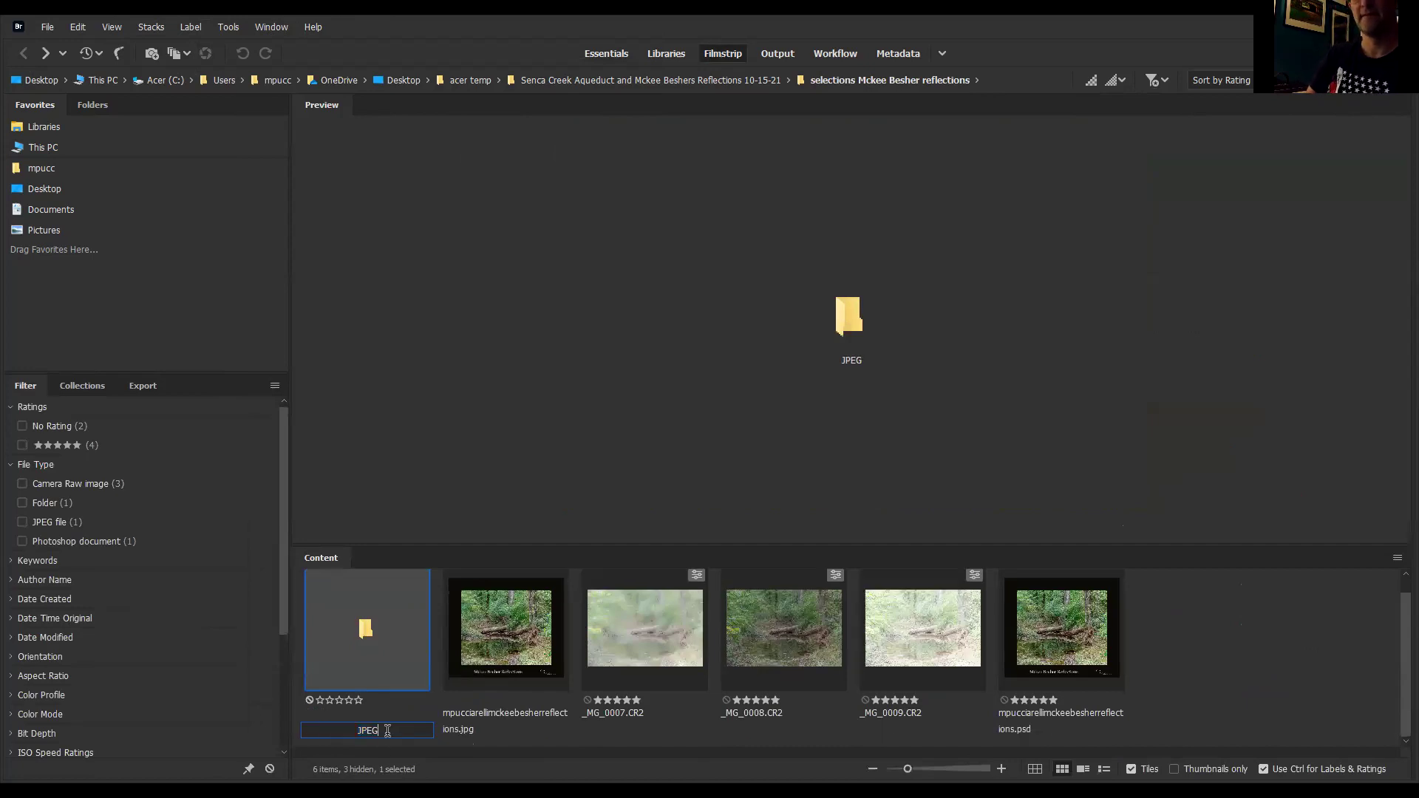
type("w srgb")
key("Return")
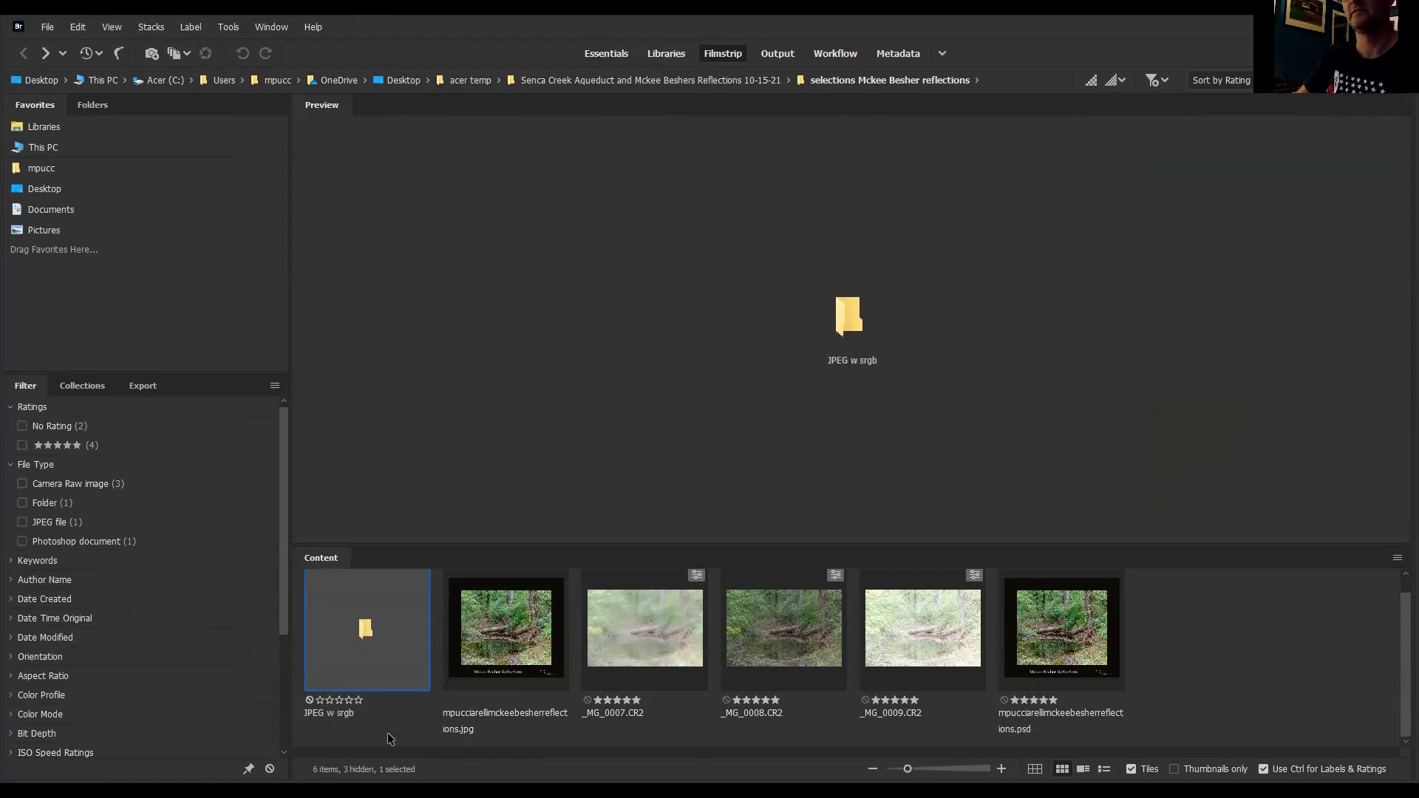
left_click(776, 640)
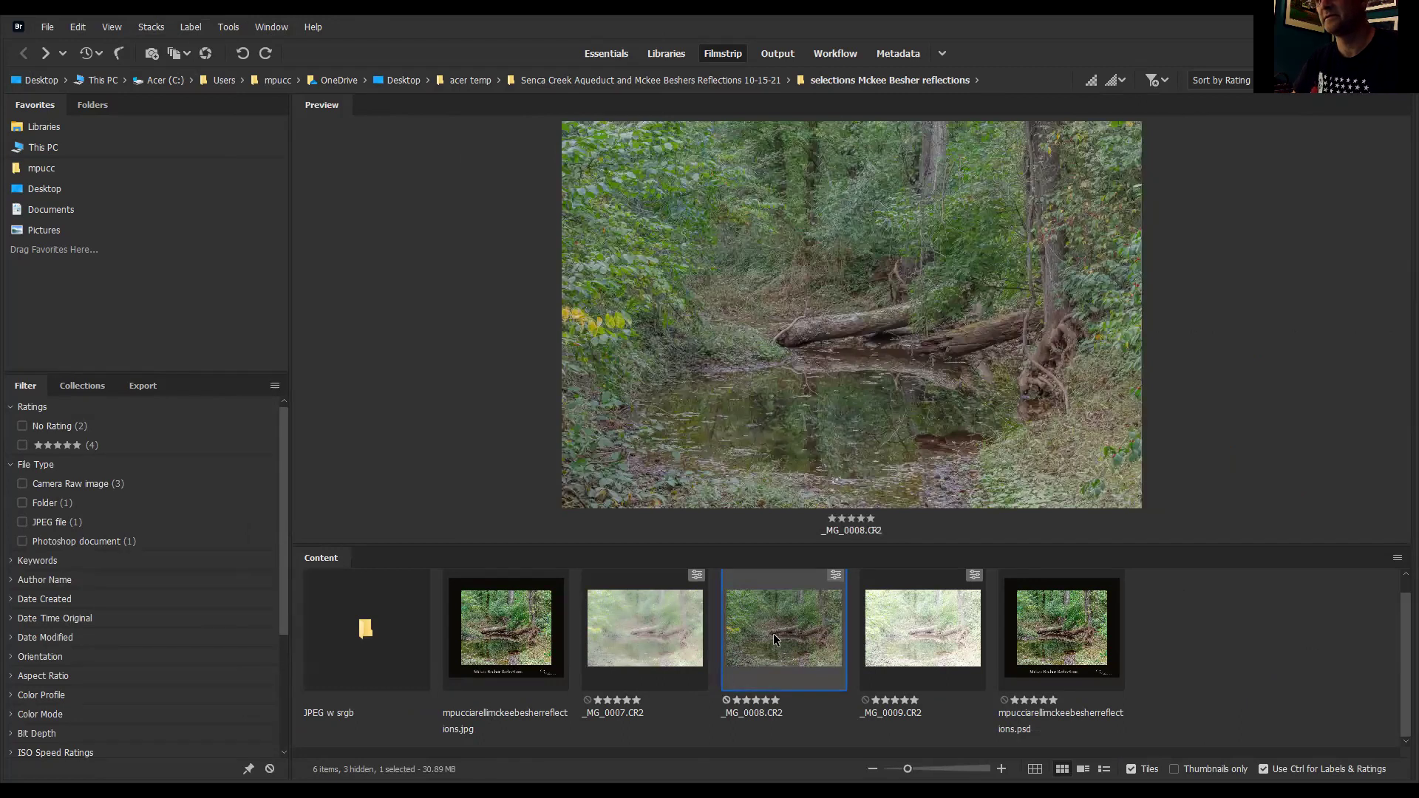
Step: Run the Image Processor again on _MG_0008.CR2 and select the newly created JPEG folder
left_click(222, 27)
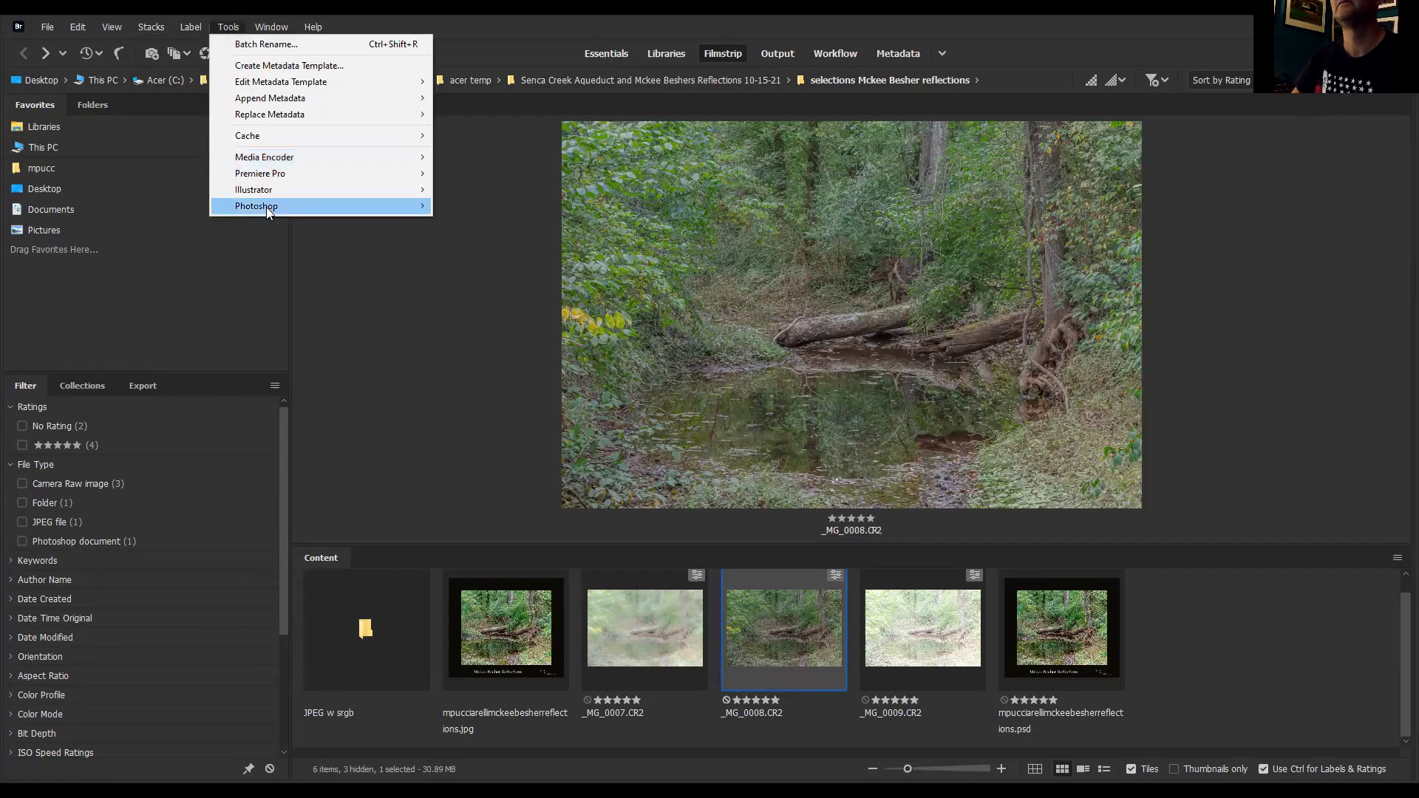
mouse_move(266, 206)
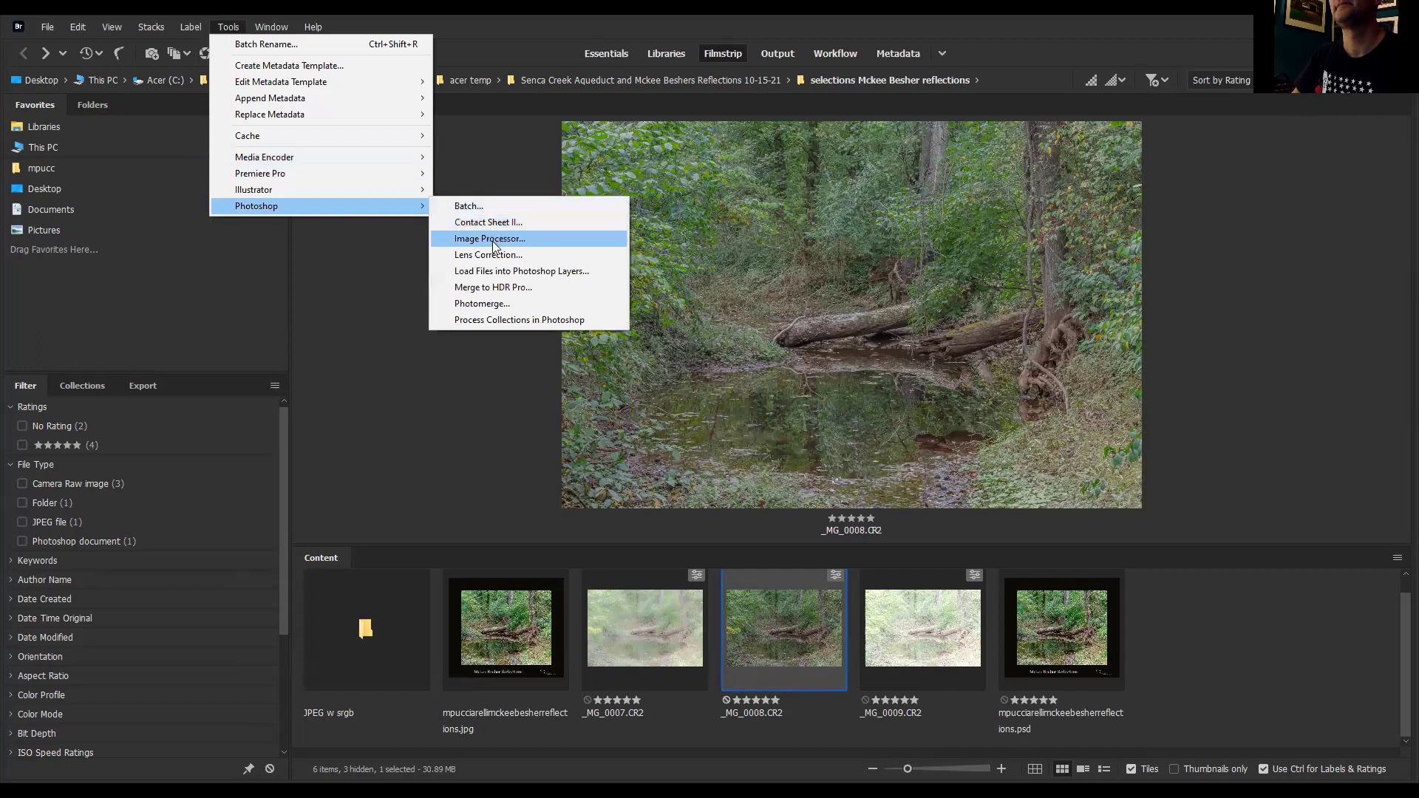
left_click(494, 239)
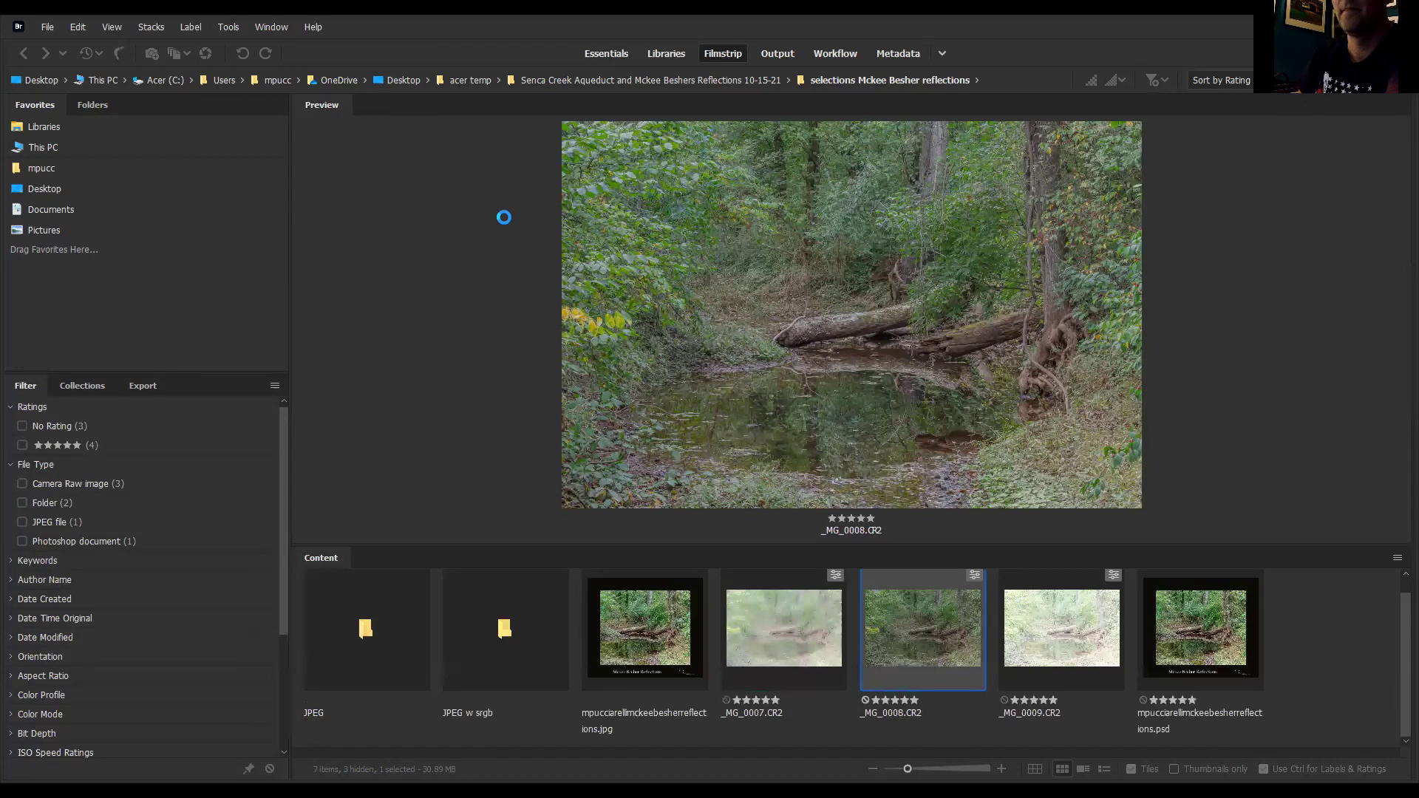
left_click(314, 713)
Step: Rename the new JPEG folder to 'JPEG RGB'
left_click(322, 713)
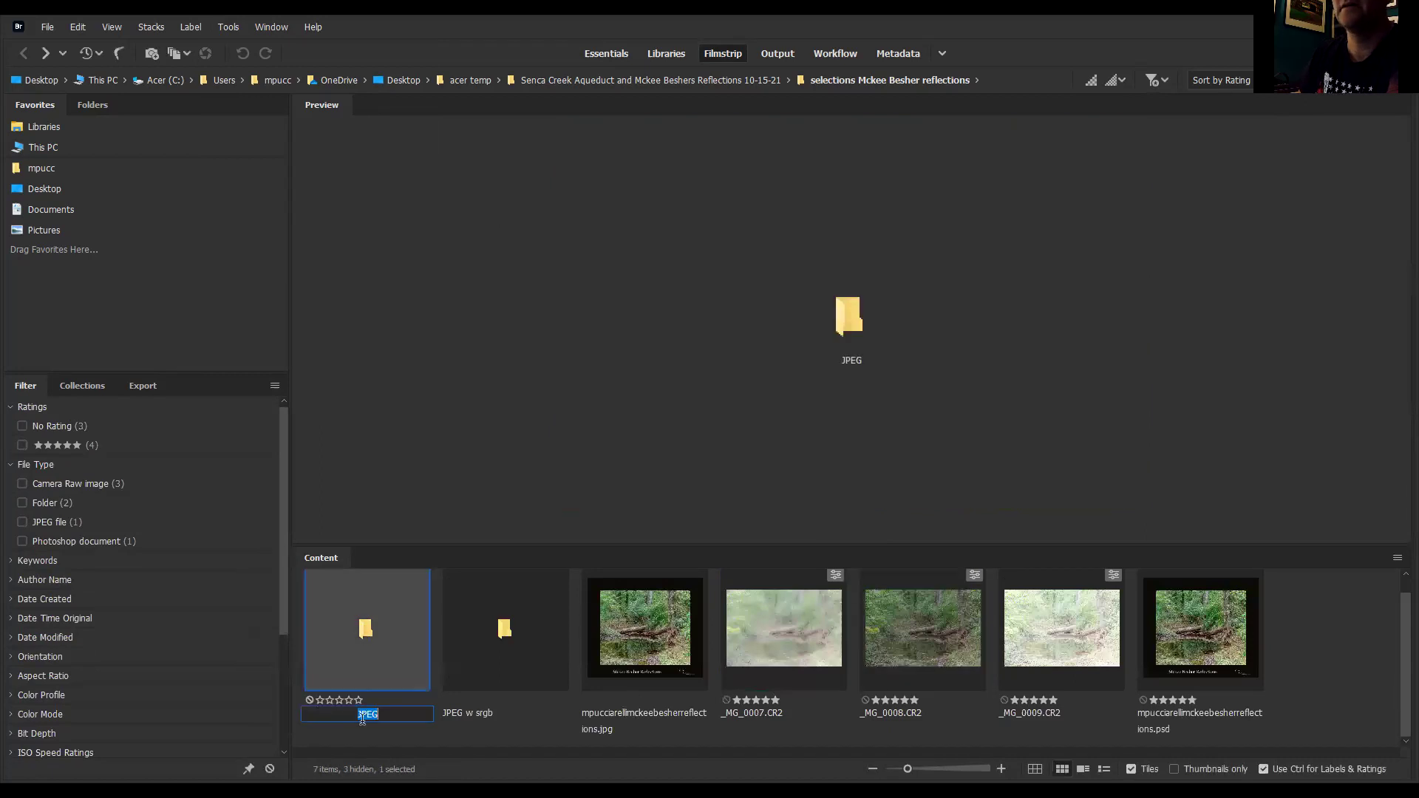
left_click(386, 713)
type("sRGB")
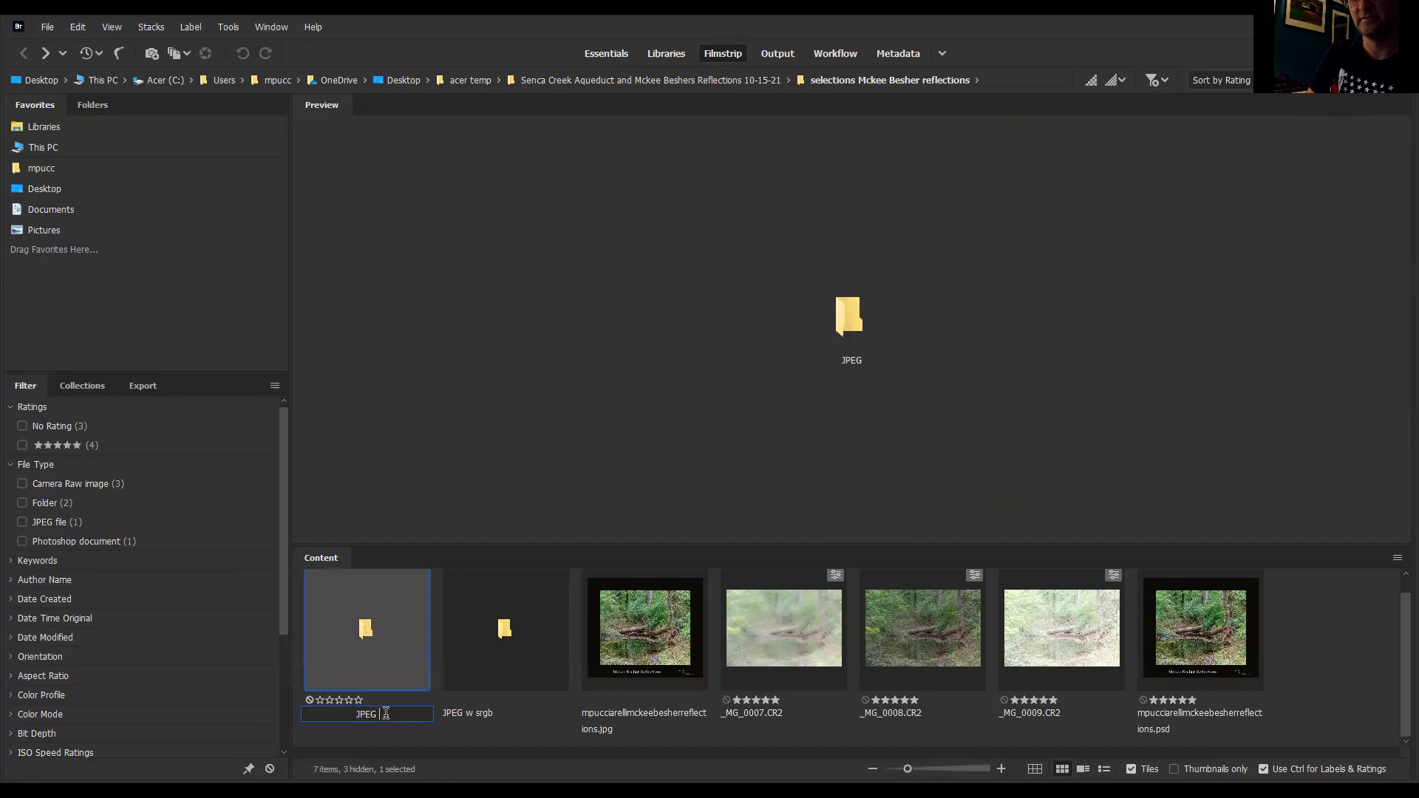
key("Return")
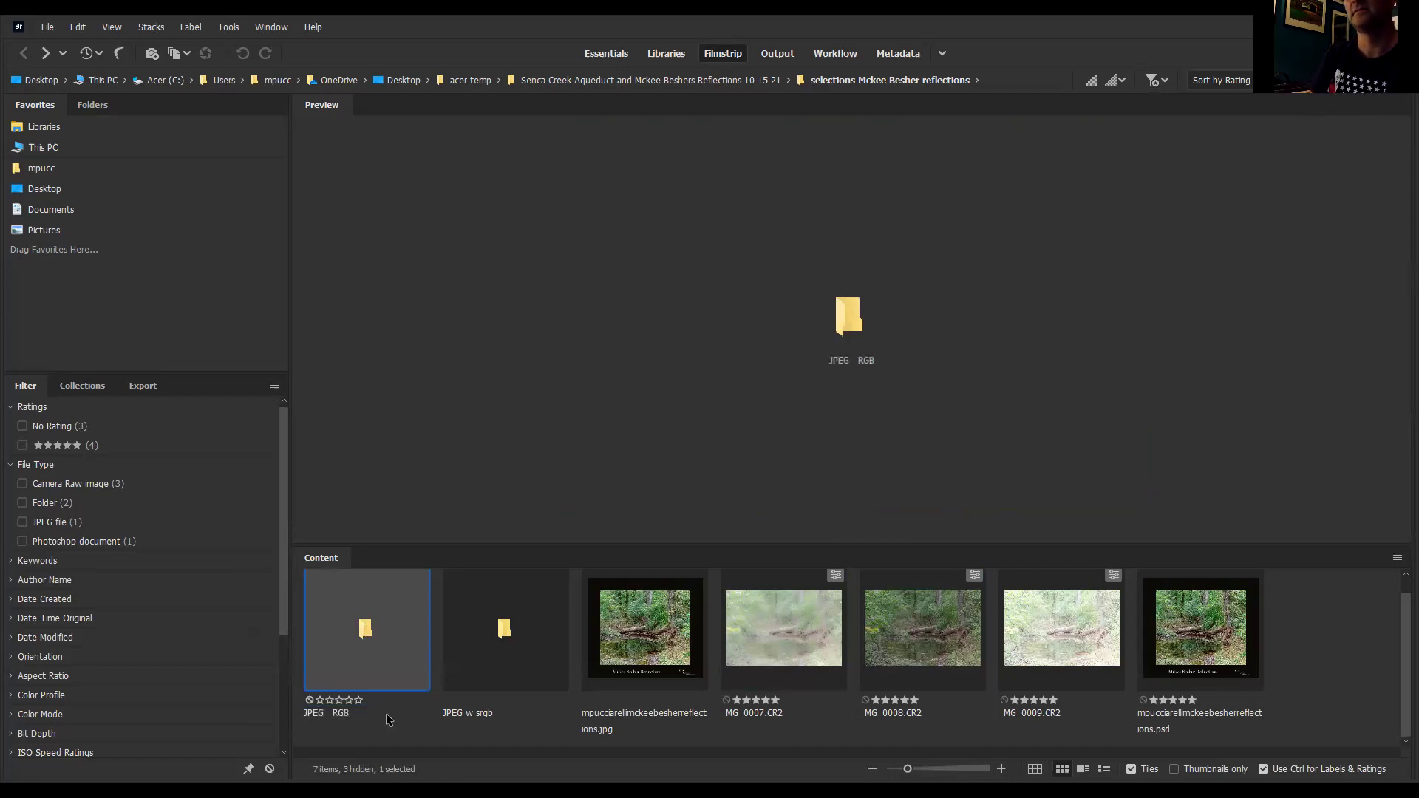
Step: Check in Essentials that its _MG_0008.jpg uses Adobe RGB (1998), then go back and restore Filmstrip
double_click(356, 626)
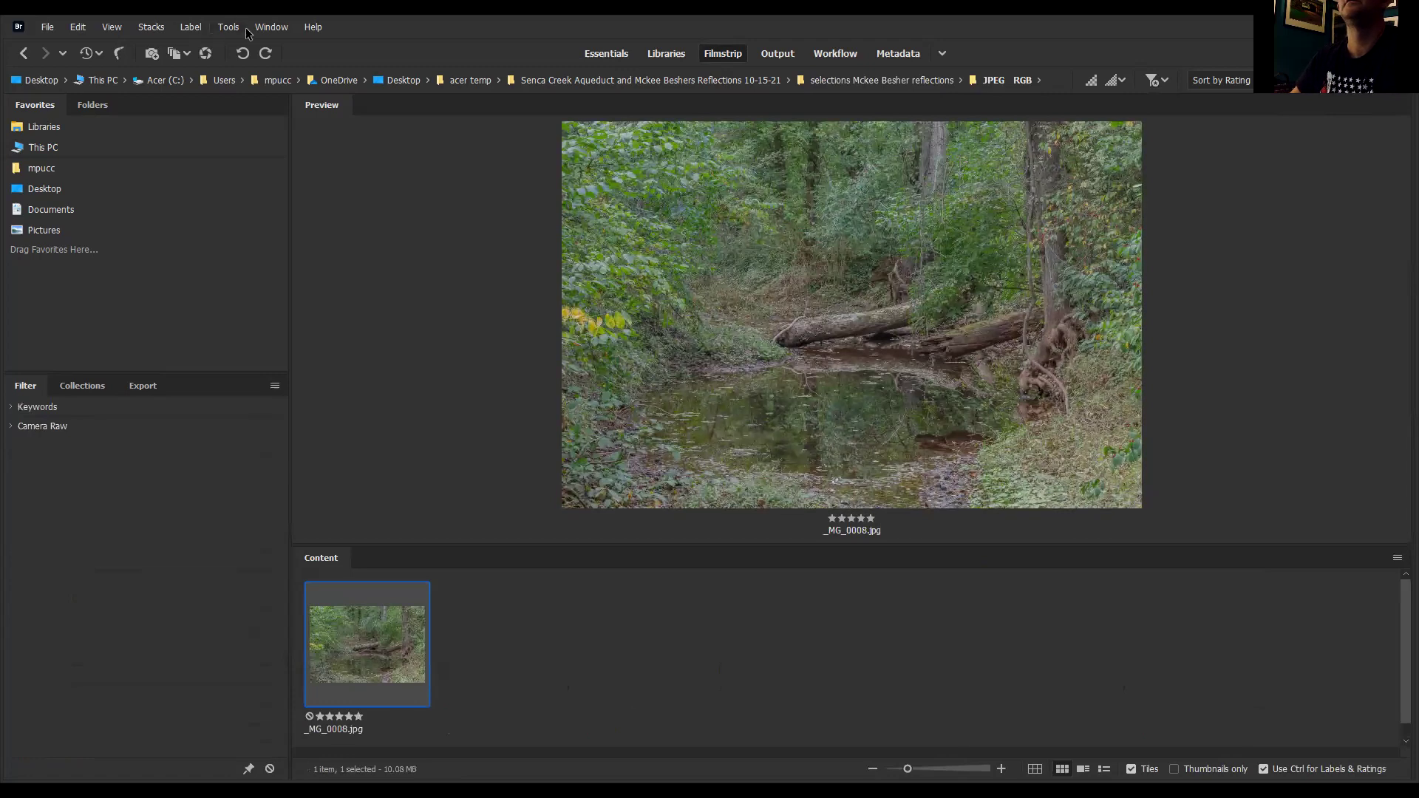
left_click(270, 27)
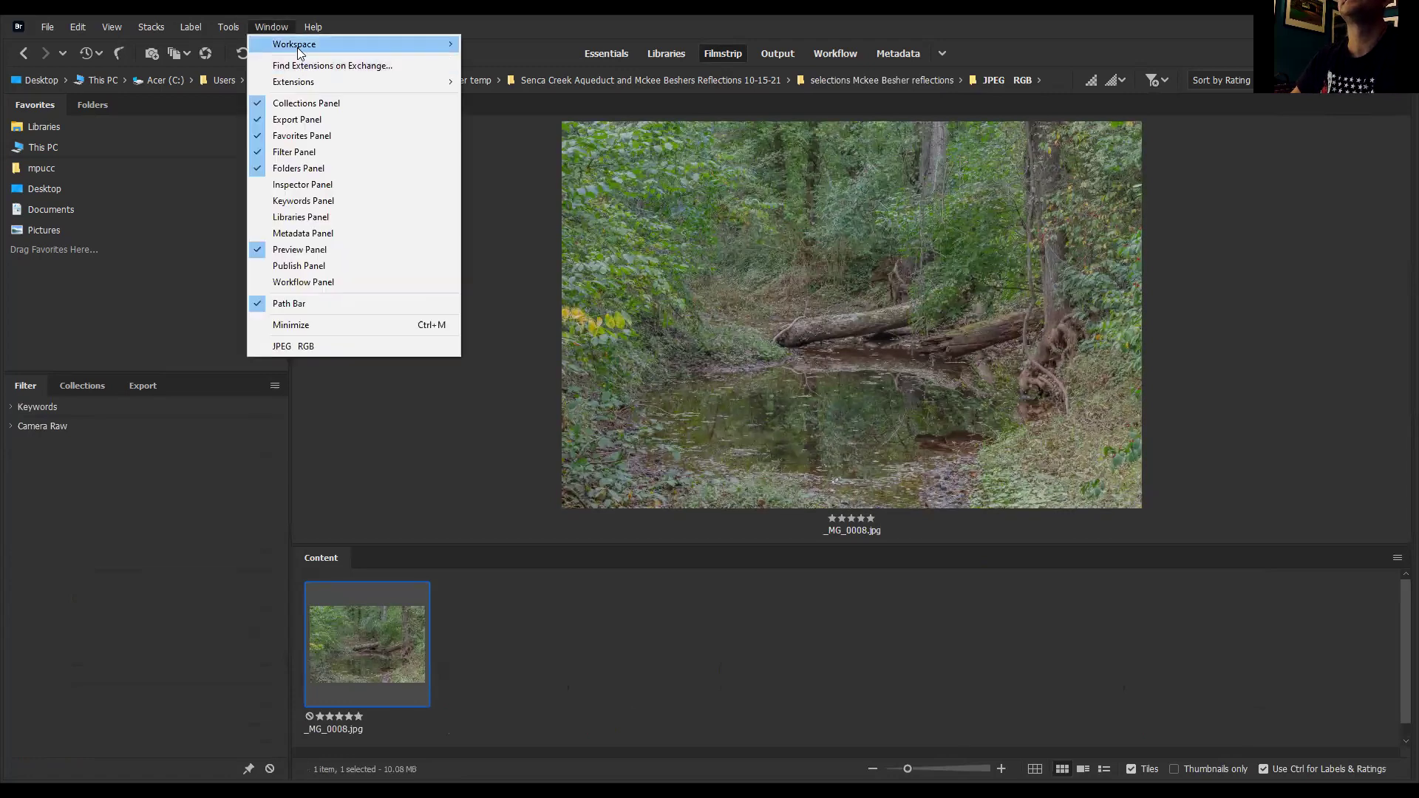
mouse_move(298, 47)
left_click(519, 126)
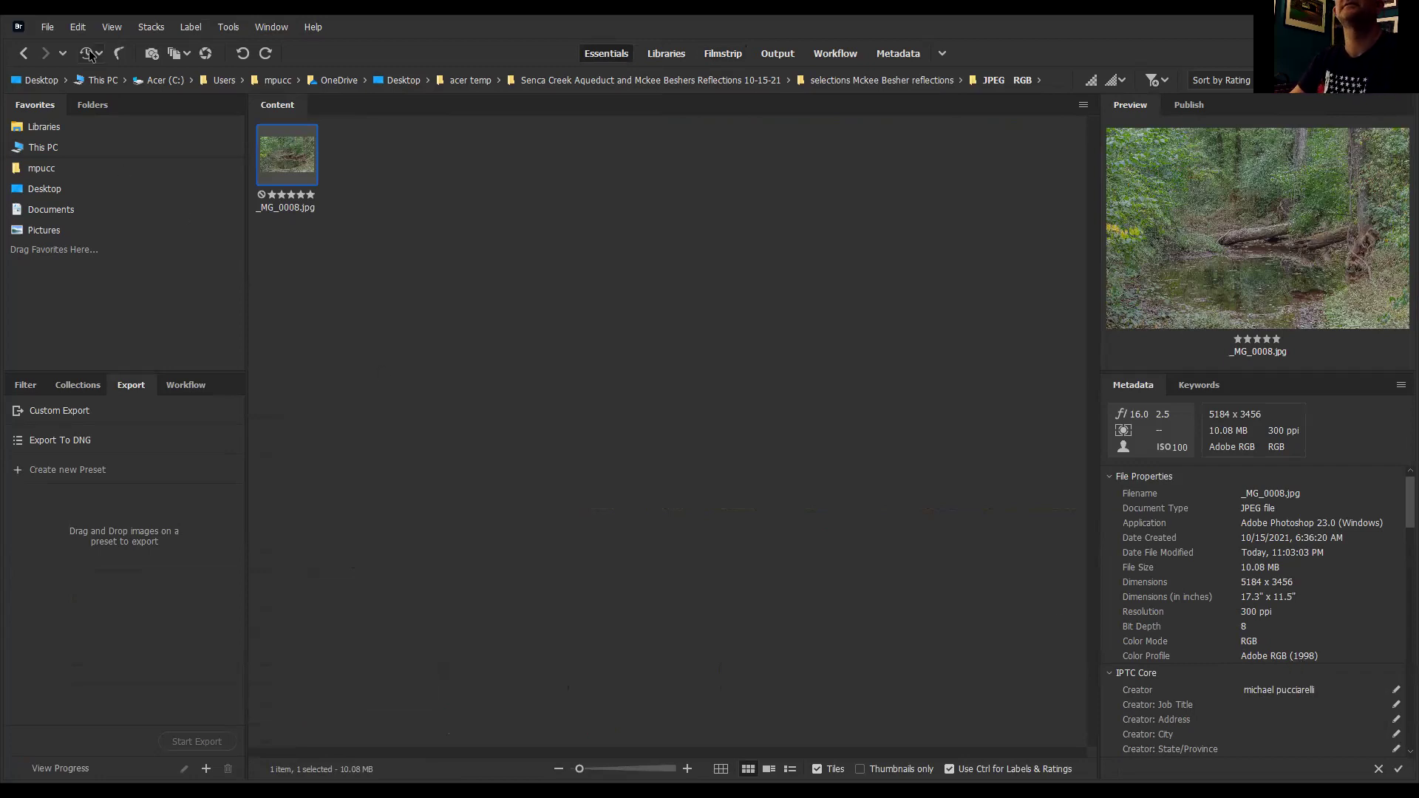
left_click(25, 53)
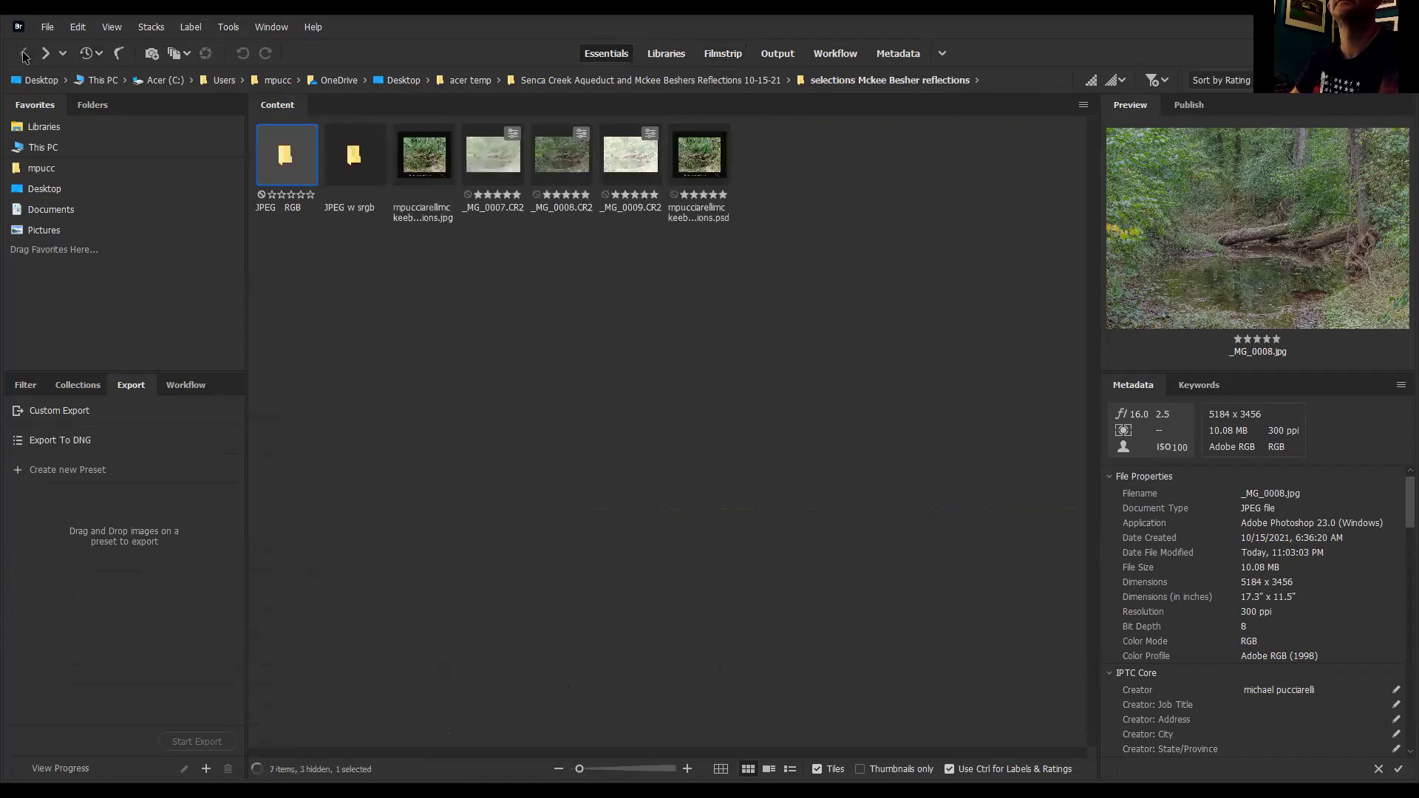
left_click(271, 30)
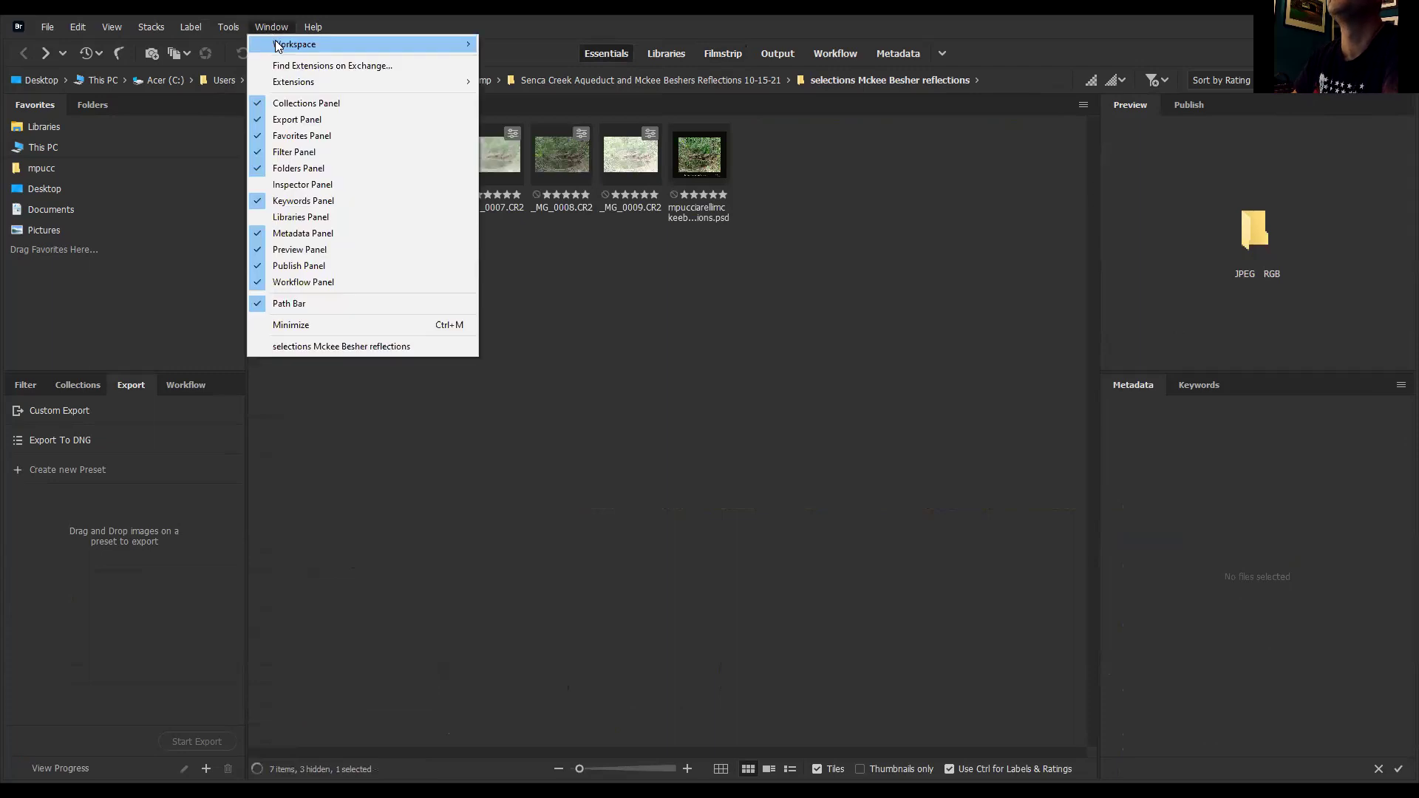
mouse_move(277, 46)
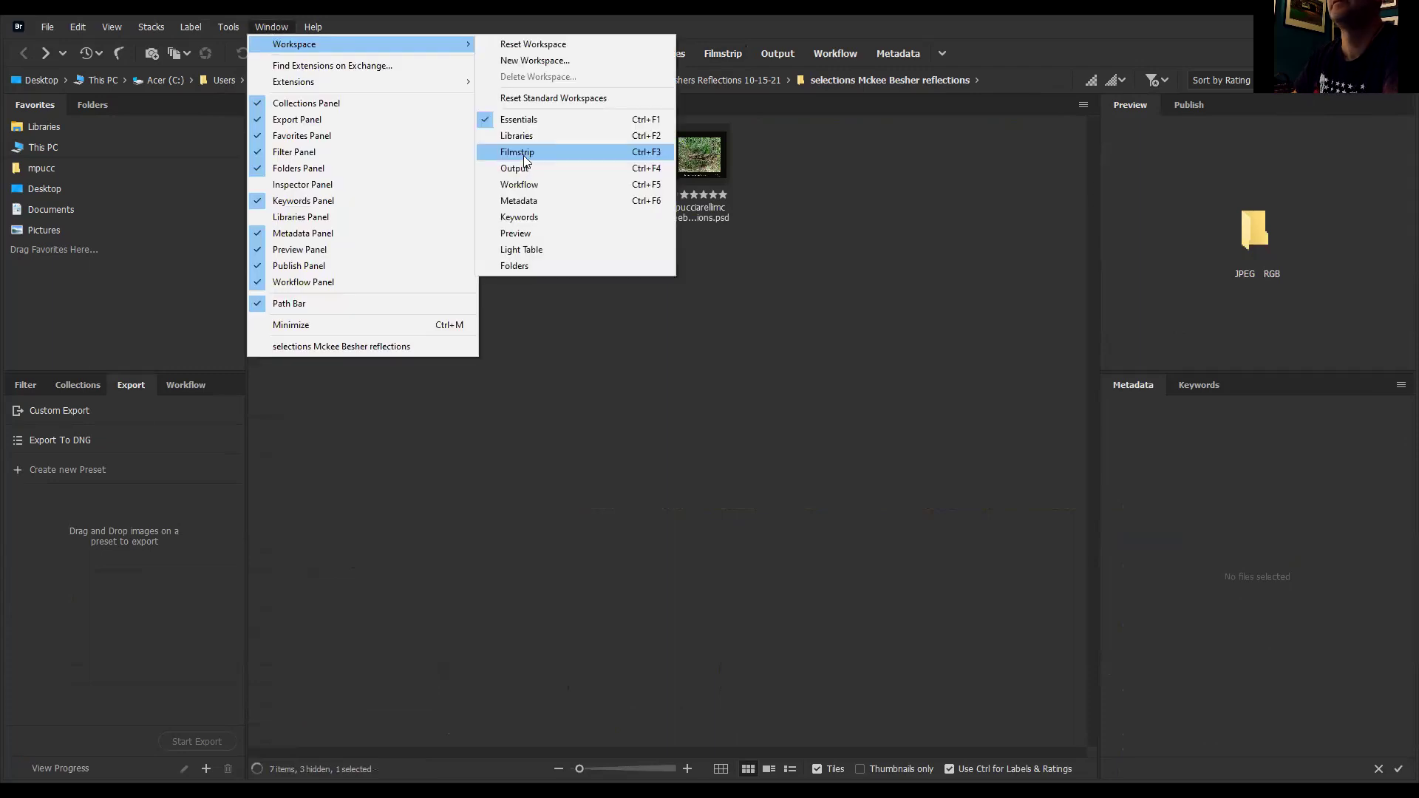
left_click(524, 153)
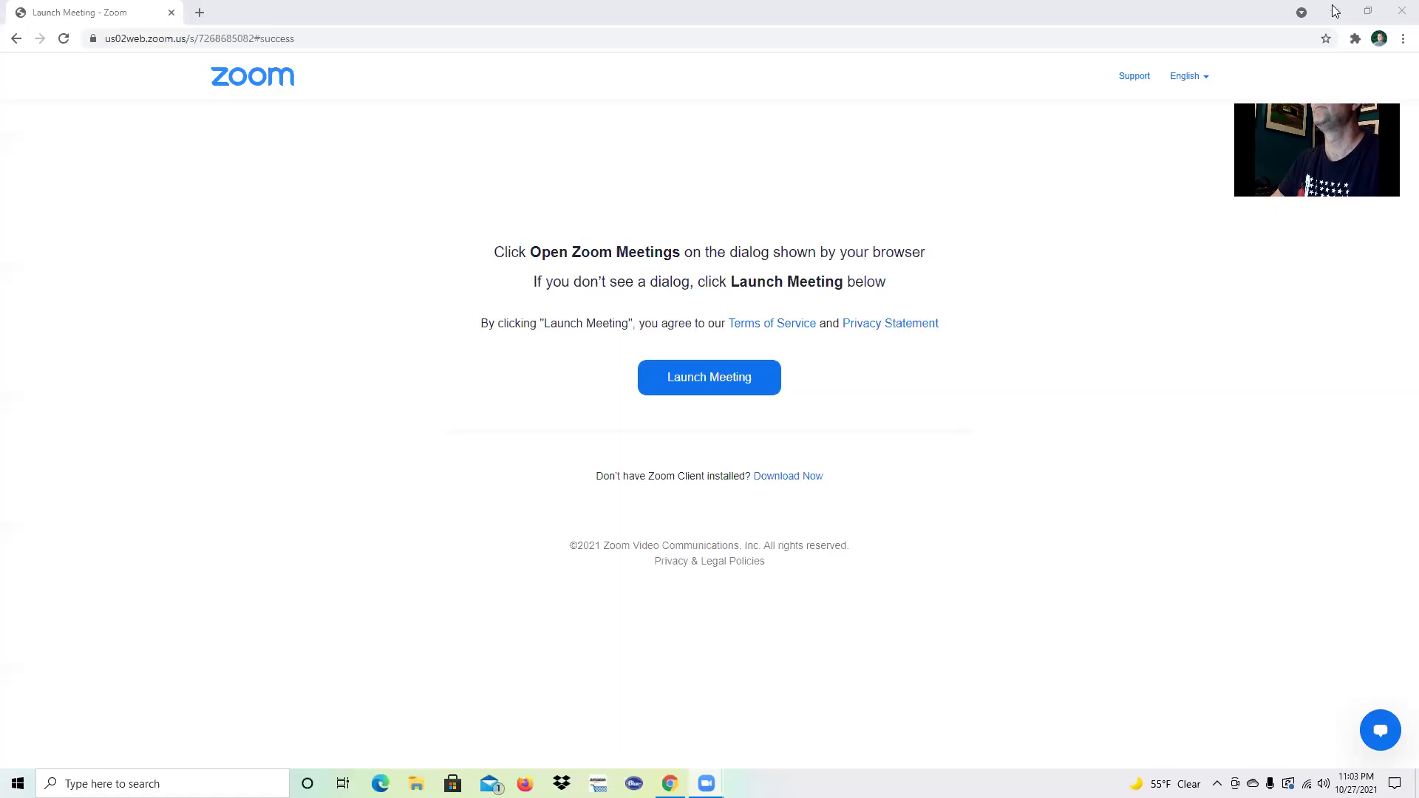
Step: Minimize the Chrome Zoom launch page and start Adobe Photoshop from its desktop icon
left_click(1333, 12)
double_click(1154, 398)
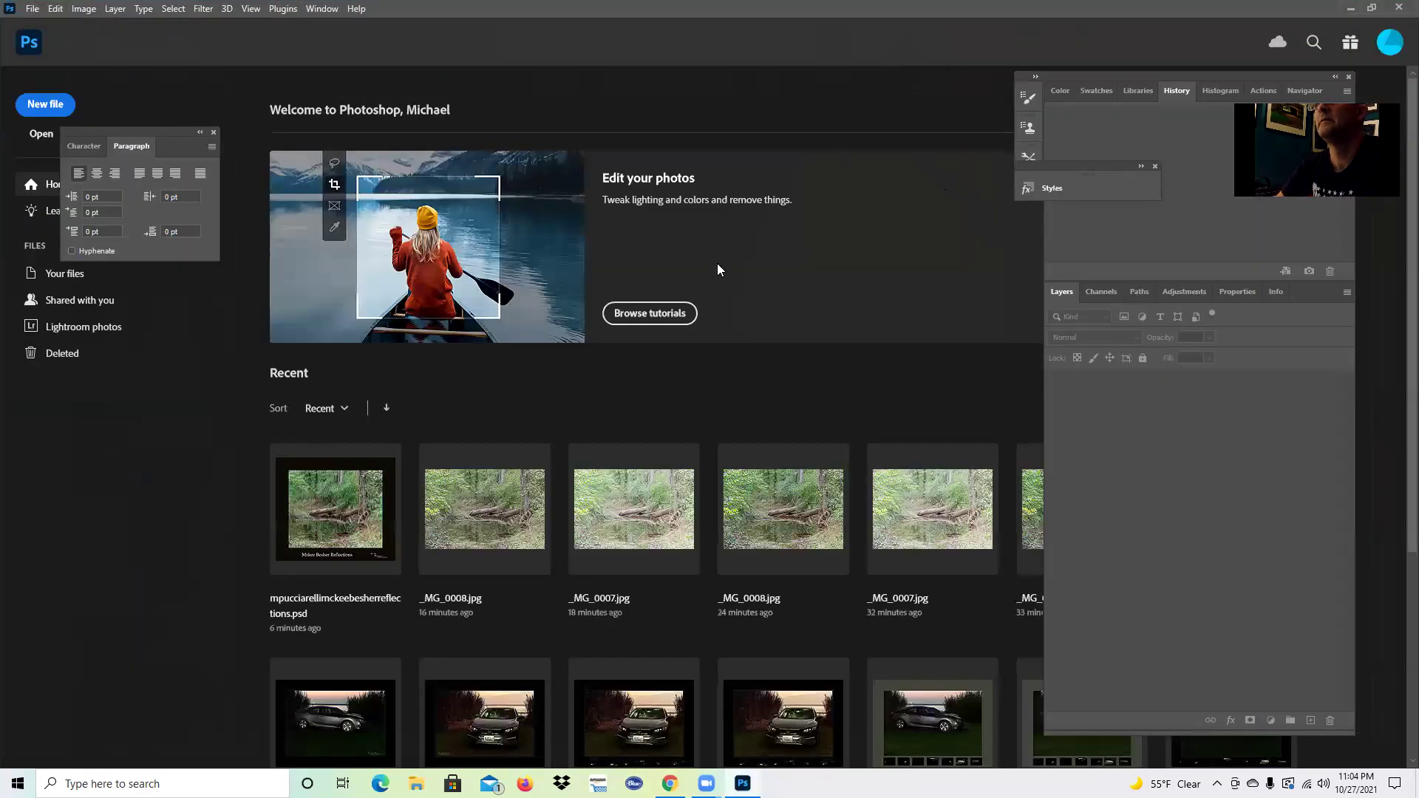
left_click(345, 515)
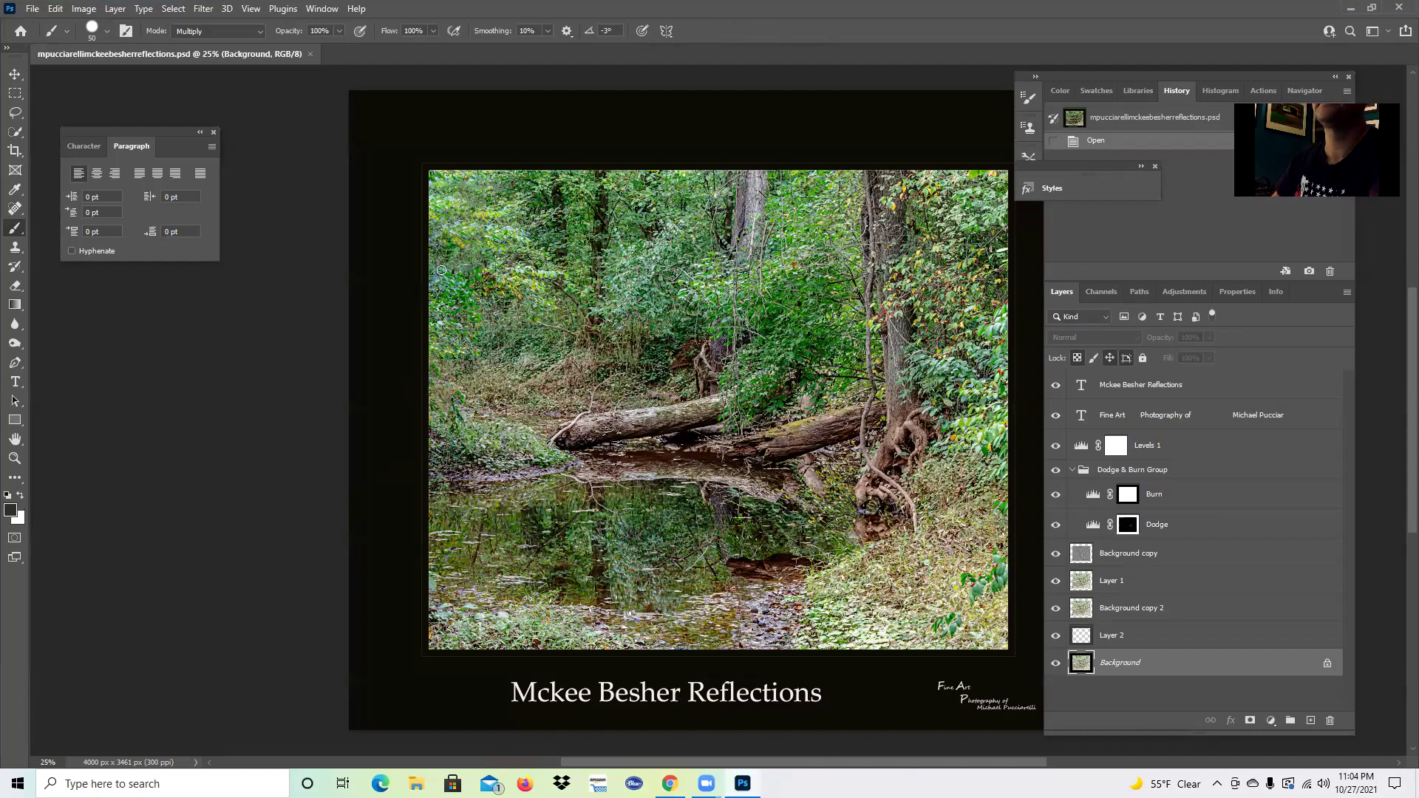
Step: Open _MG_0008 from acer temp > Senca Creek… > selections > JPEG w srgb, triggering the profile mismatch warning
left_click(30, 11)
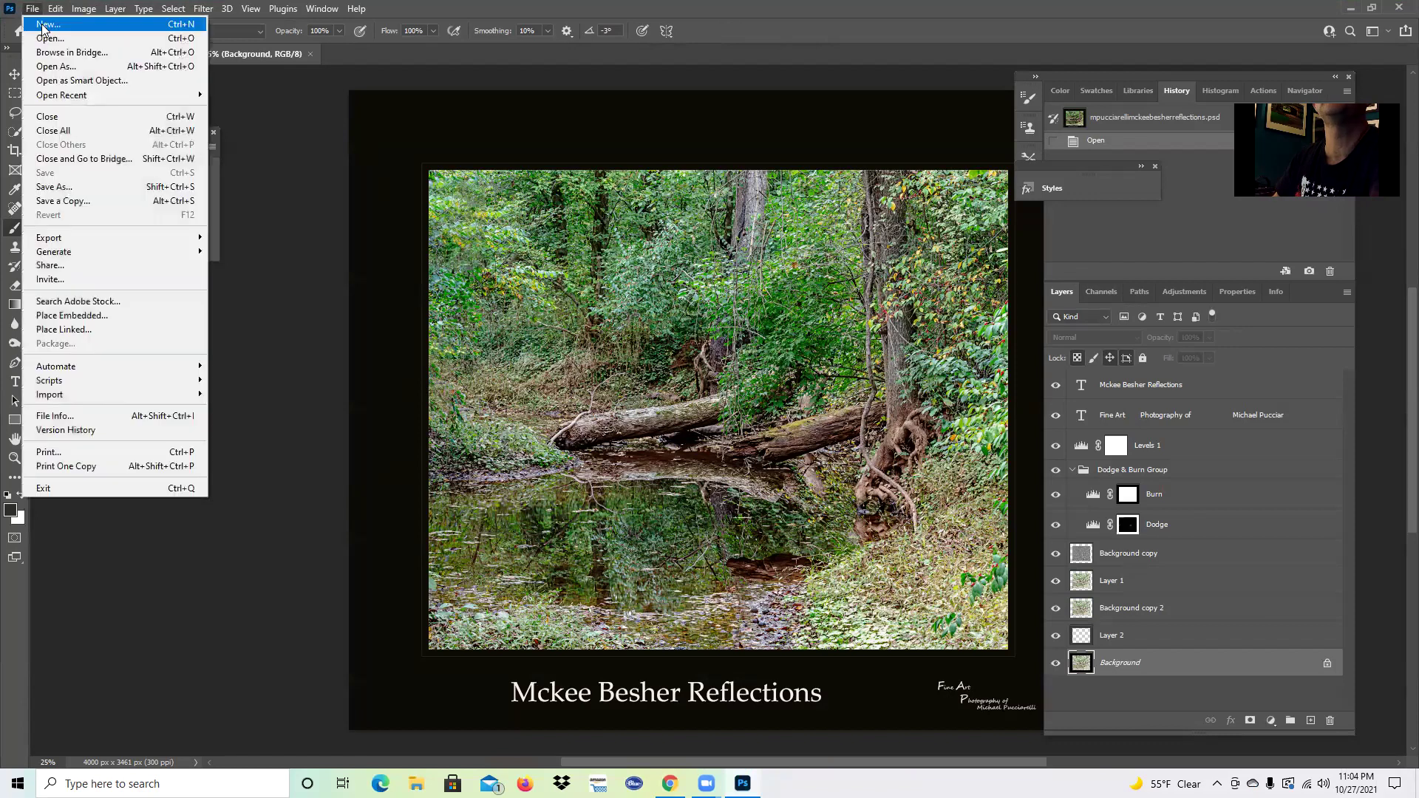
left_click(50, 38)
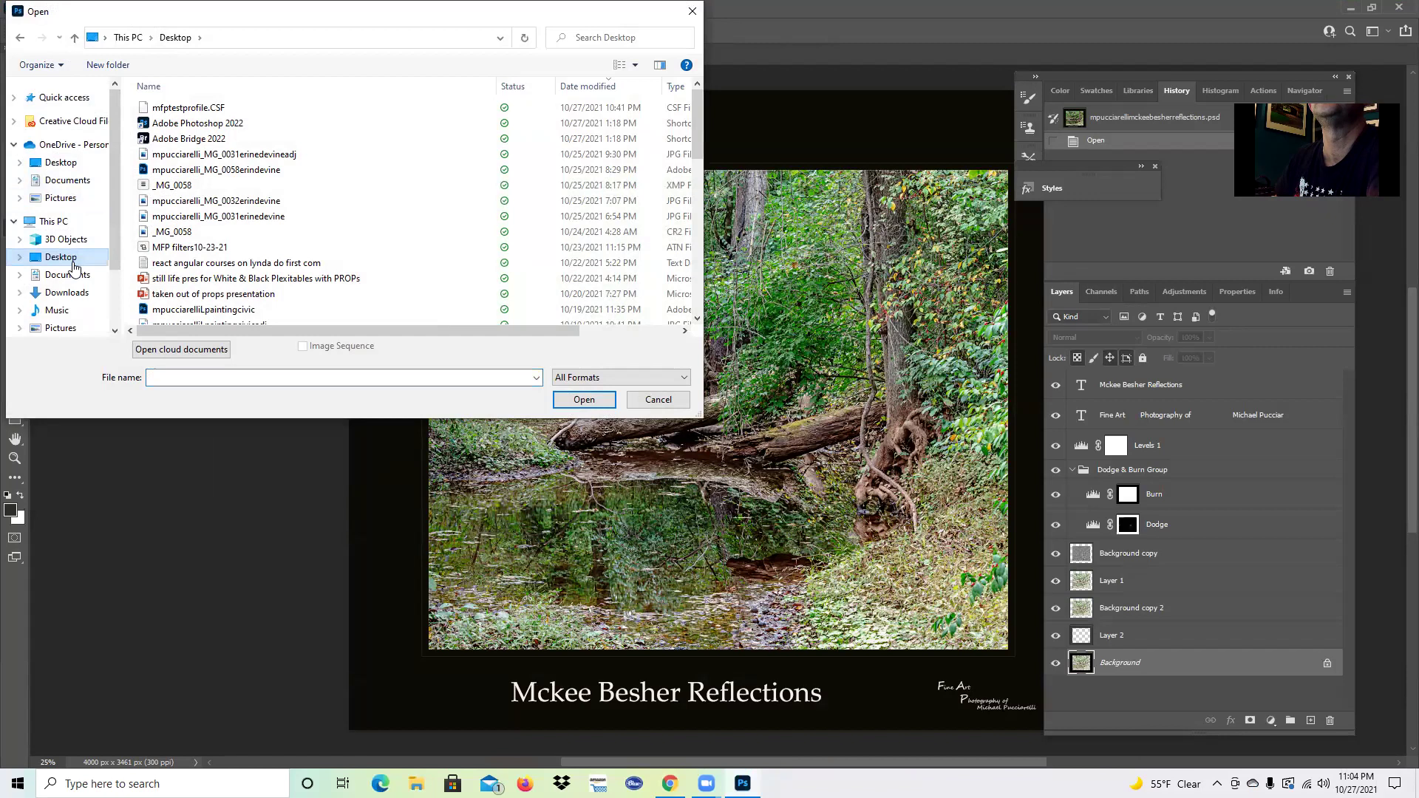
scroll(201, 269, "down", 10)
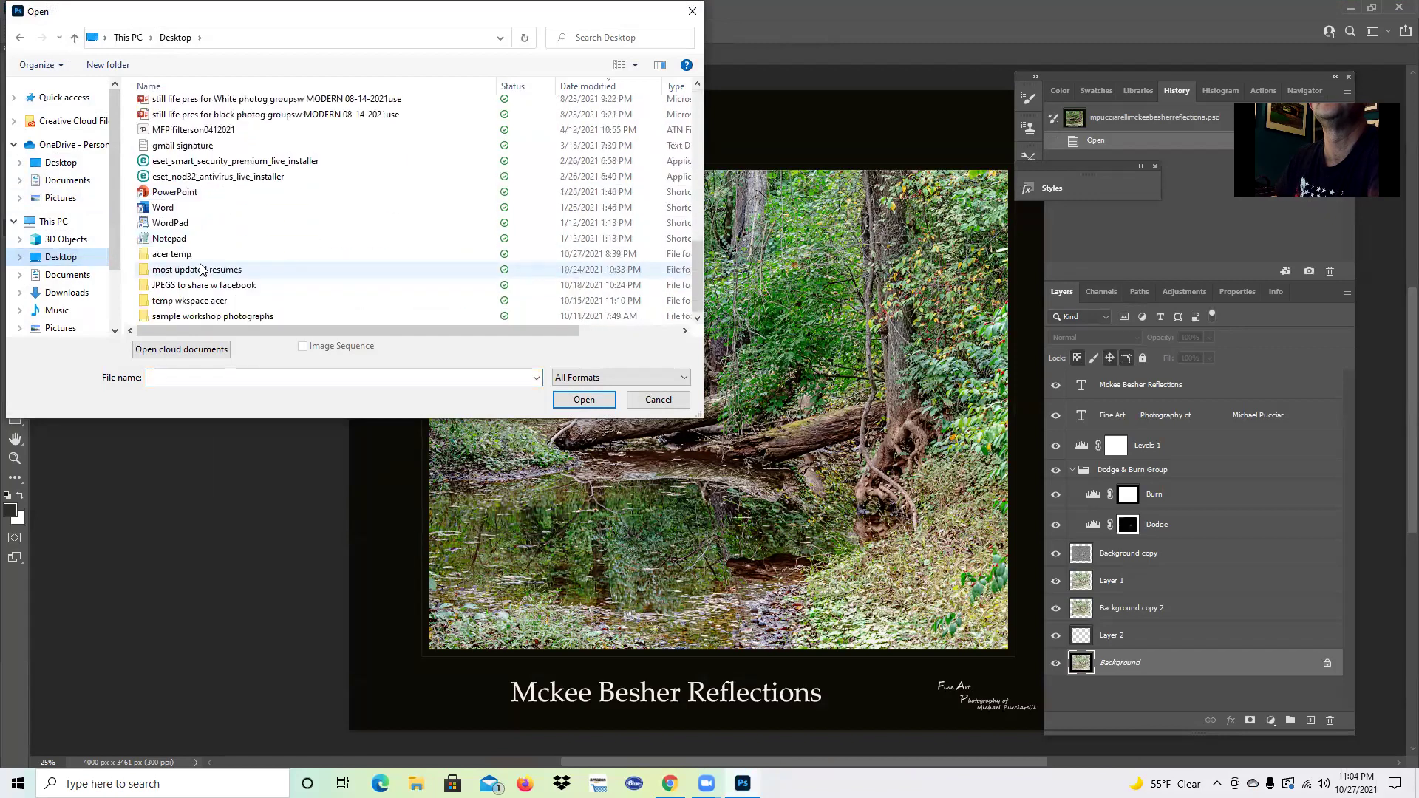
double_click(182, 255)
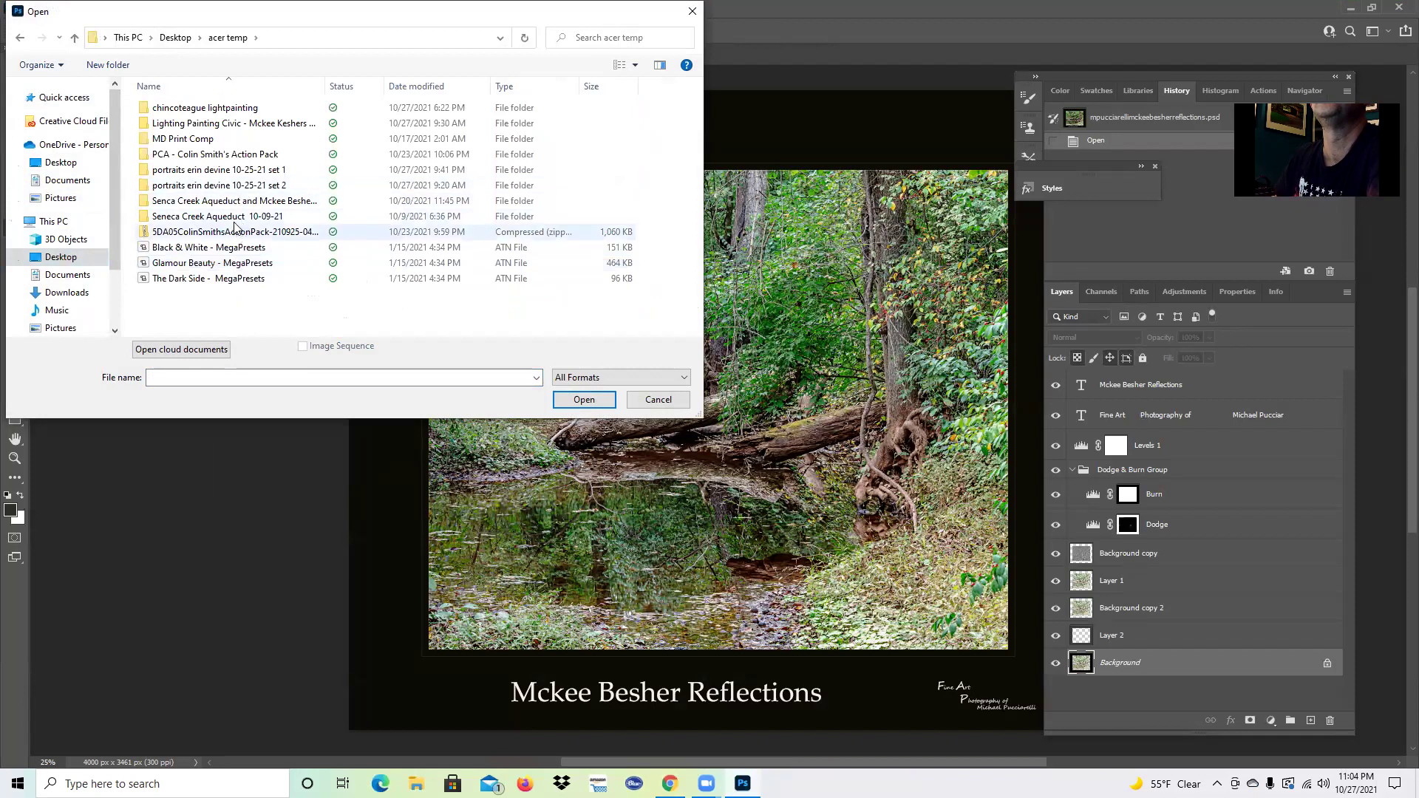
double_click(236, 201)
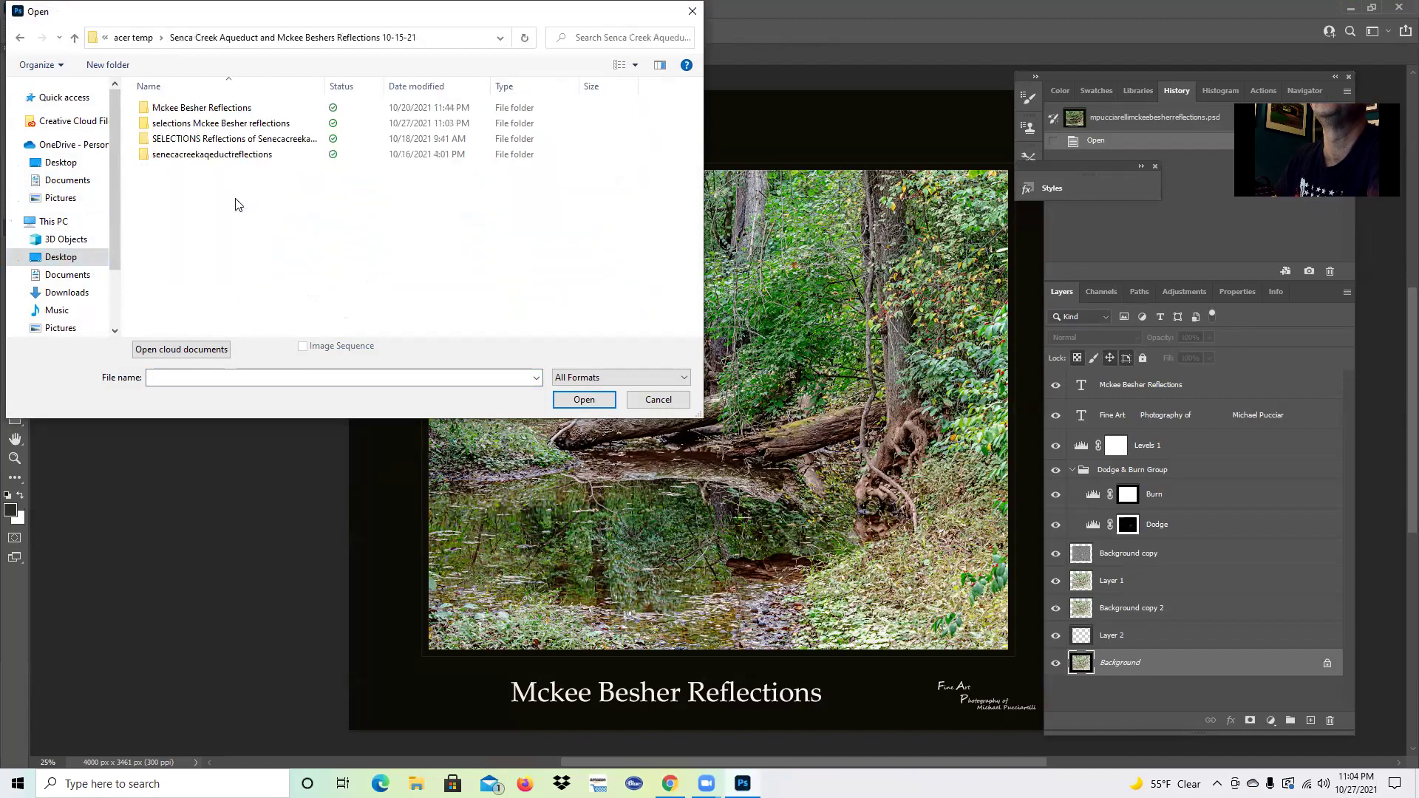
double_click(226, 124)
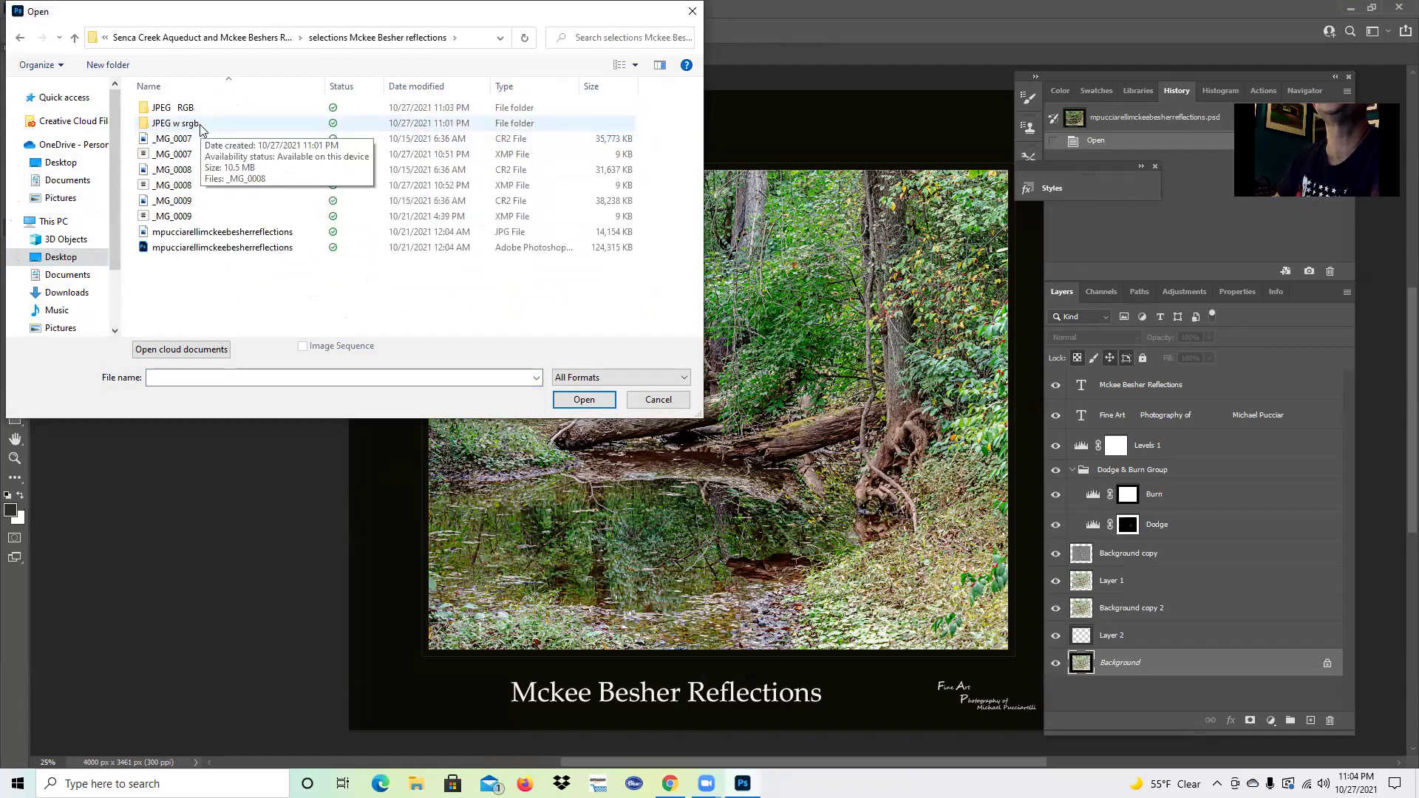
double_click(199, 125)
left_click(191, 129)
left_click(577, 399)
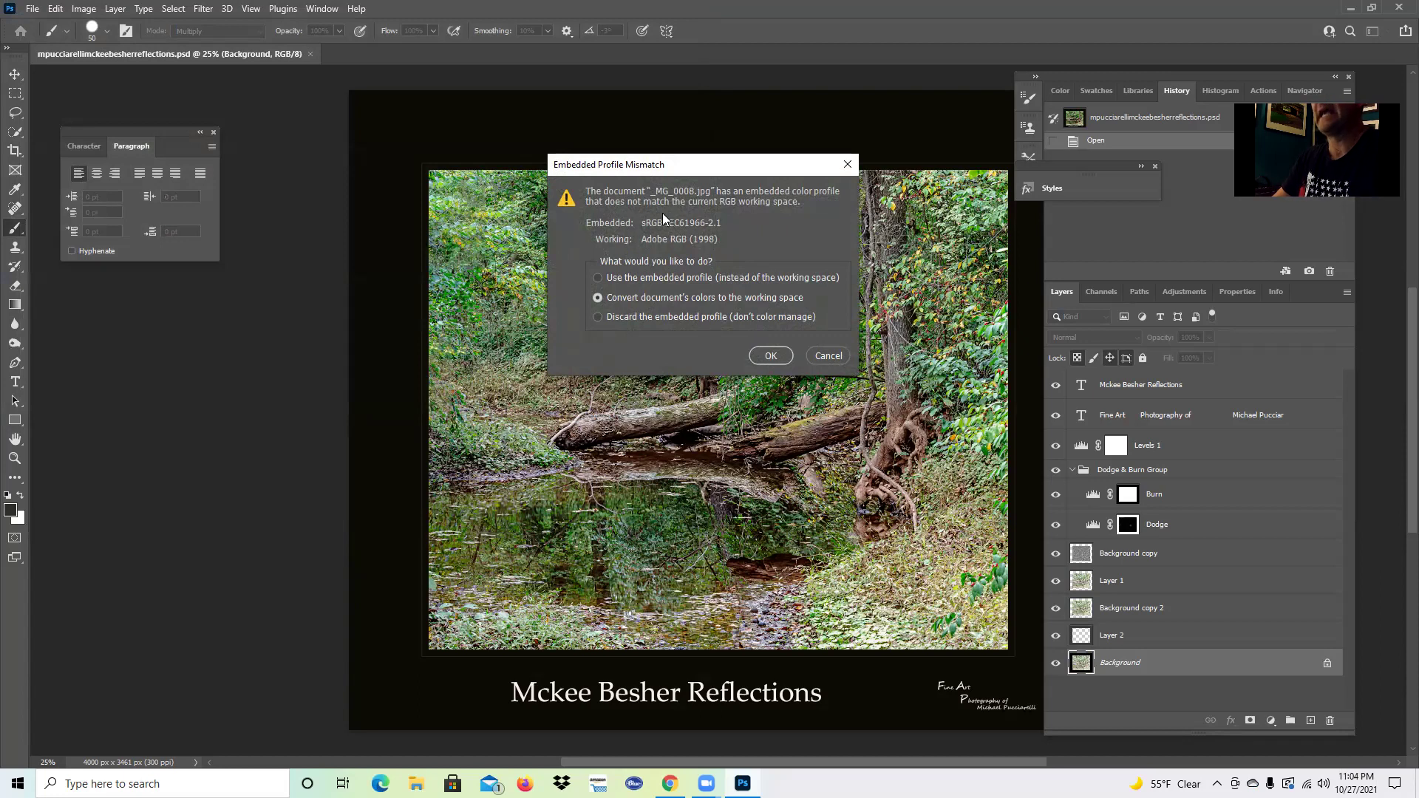
Step: Cancel the mismatch dialog and open _MG_0008 from the JPEG RGB folder instead
left_click(828, 352)
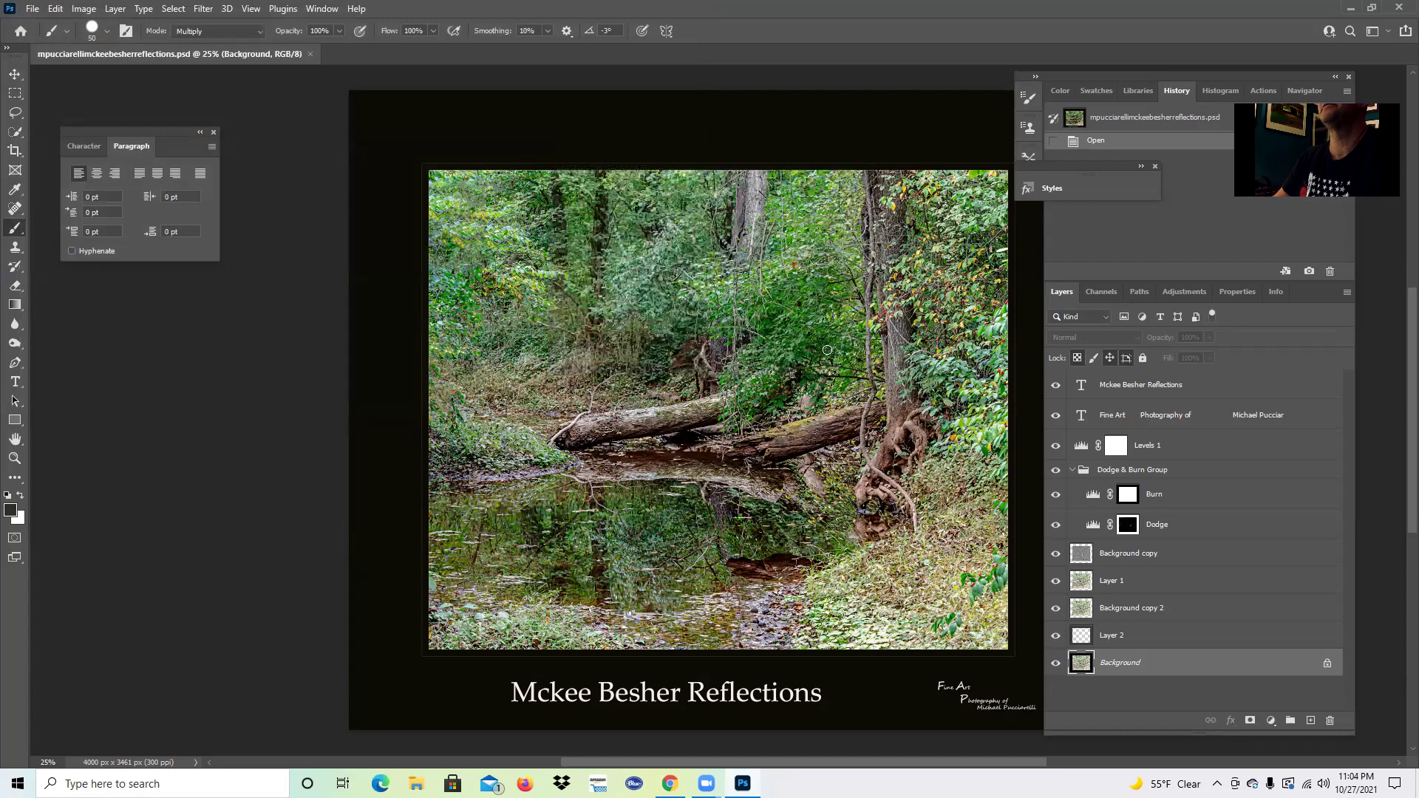
left_click(33, 9)
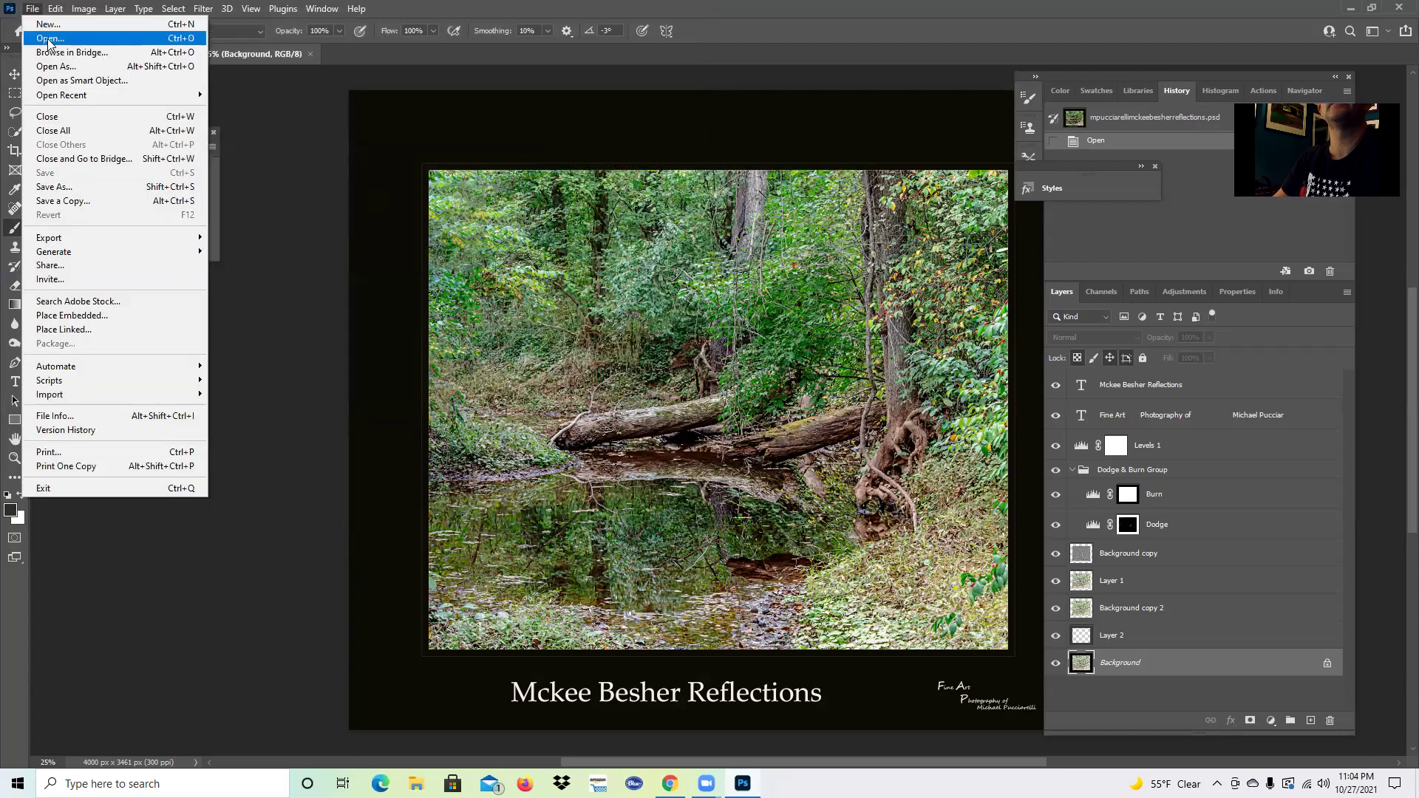
left_click(49, 40)
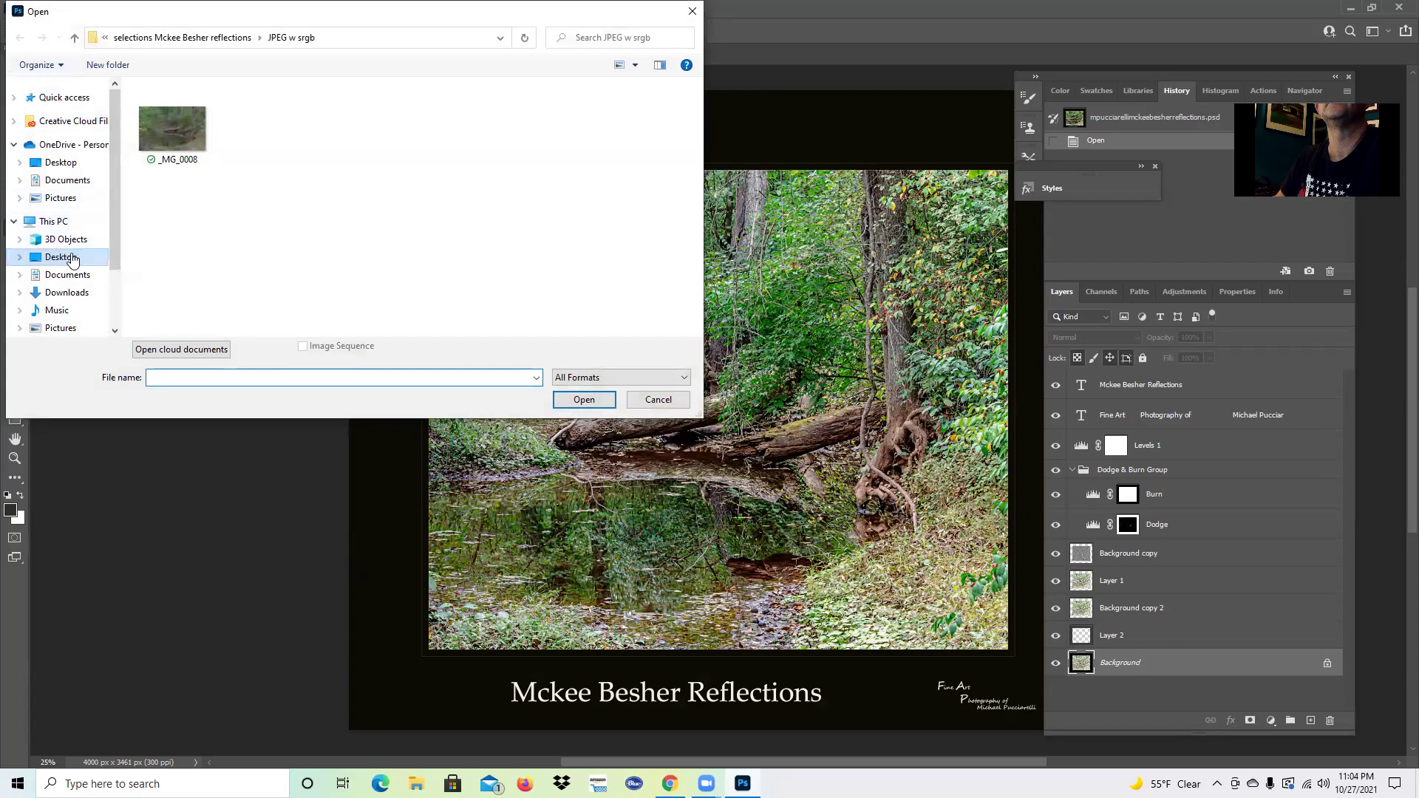
left_click(71, 257)
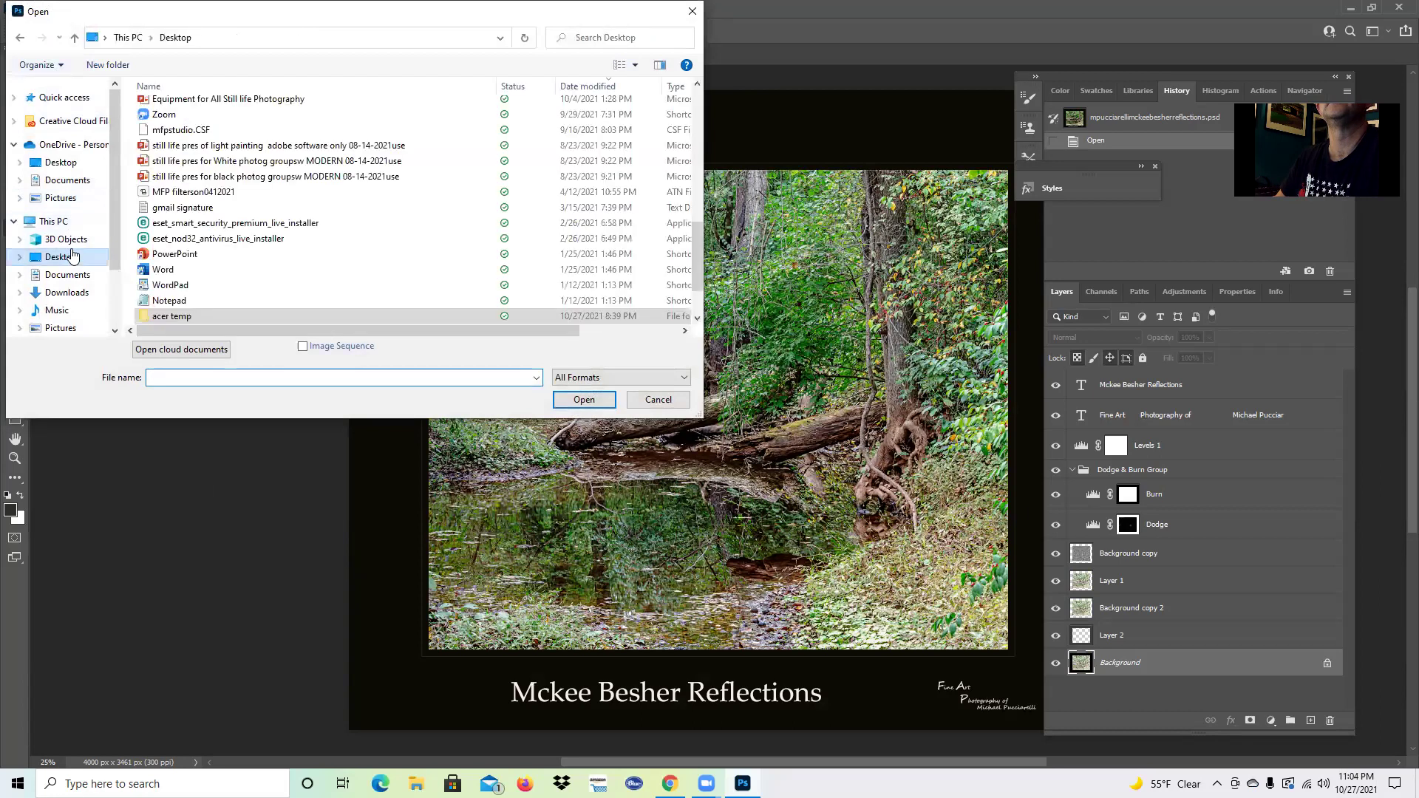
double_click(178, 316)
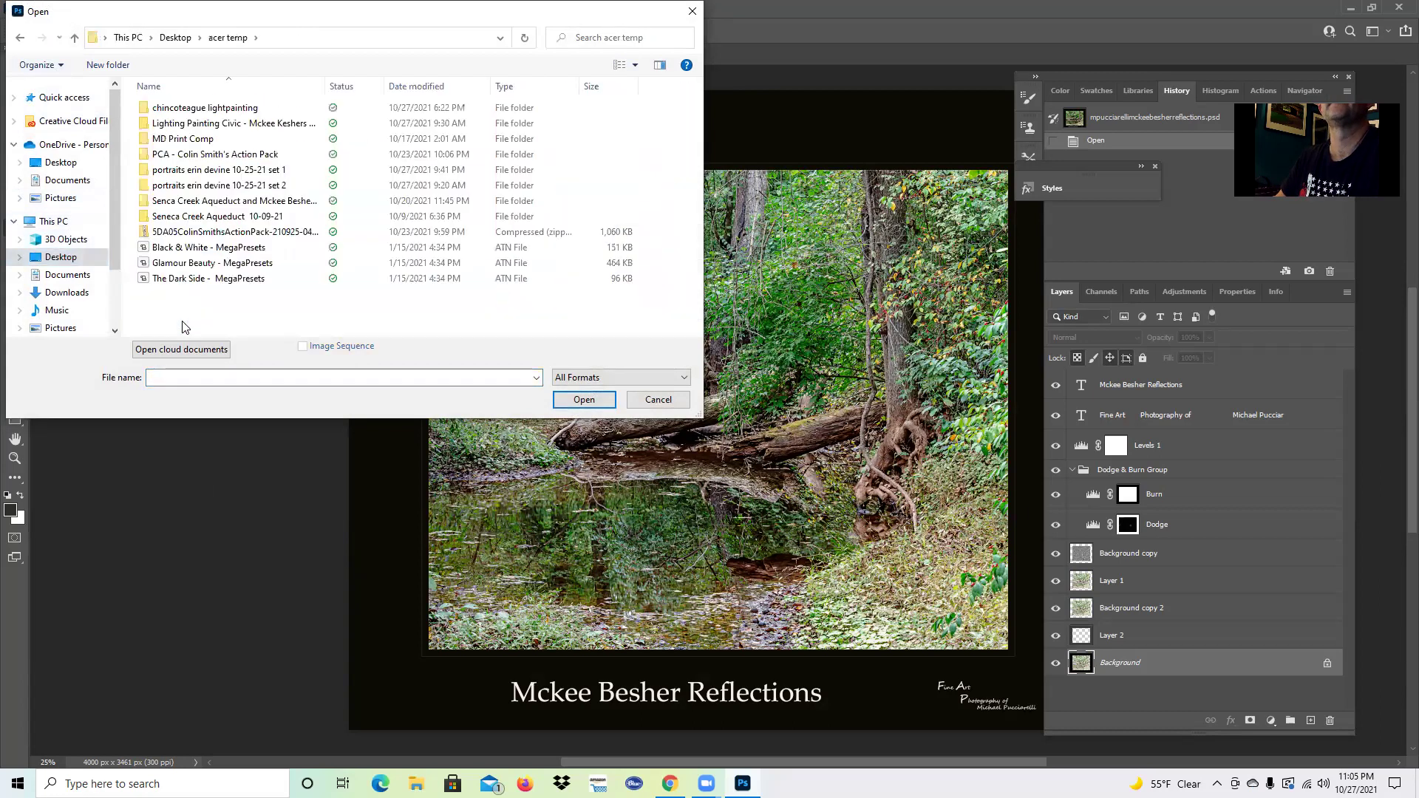
double_click(218, 201)
double_click(216, 125)
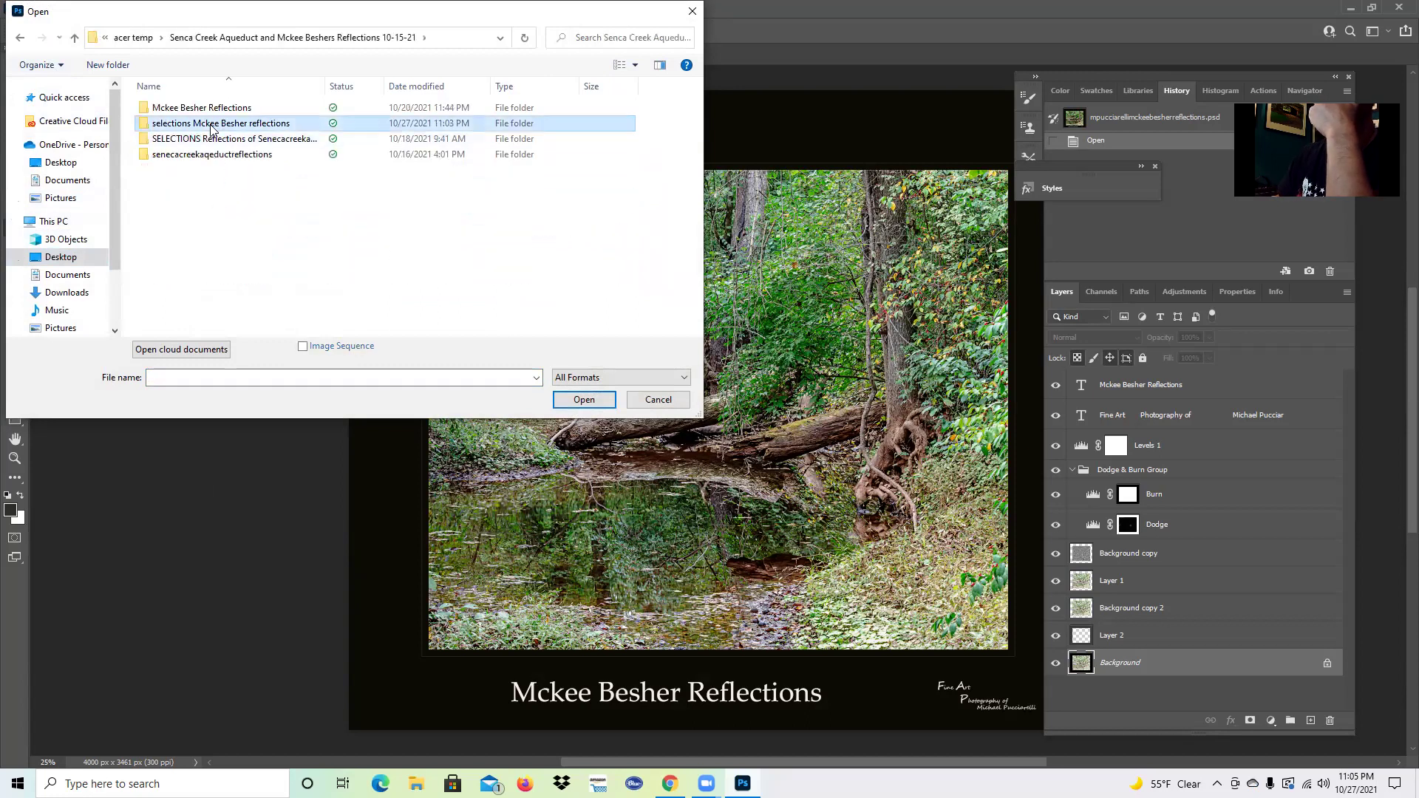
double_click(180, 110)
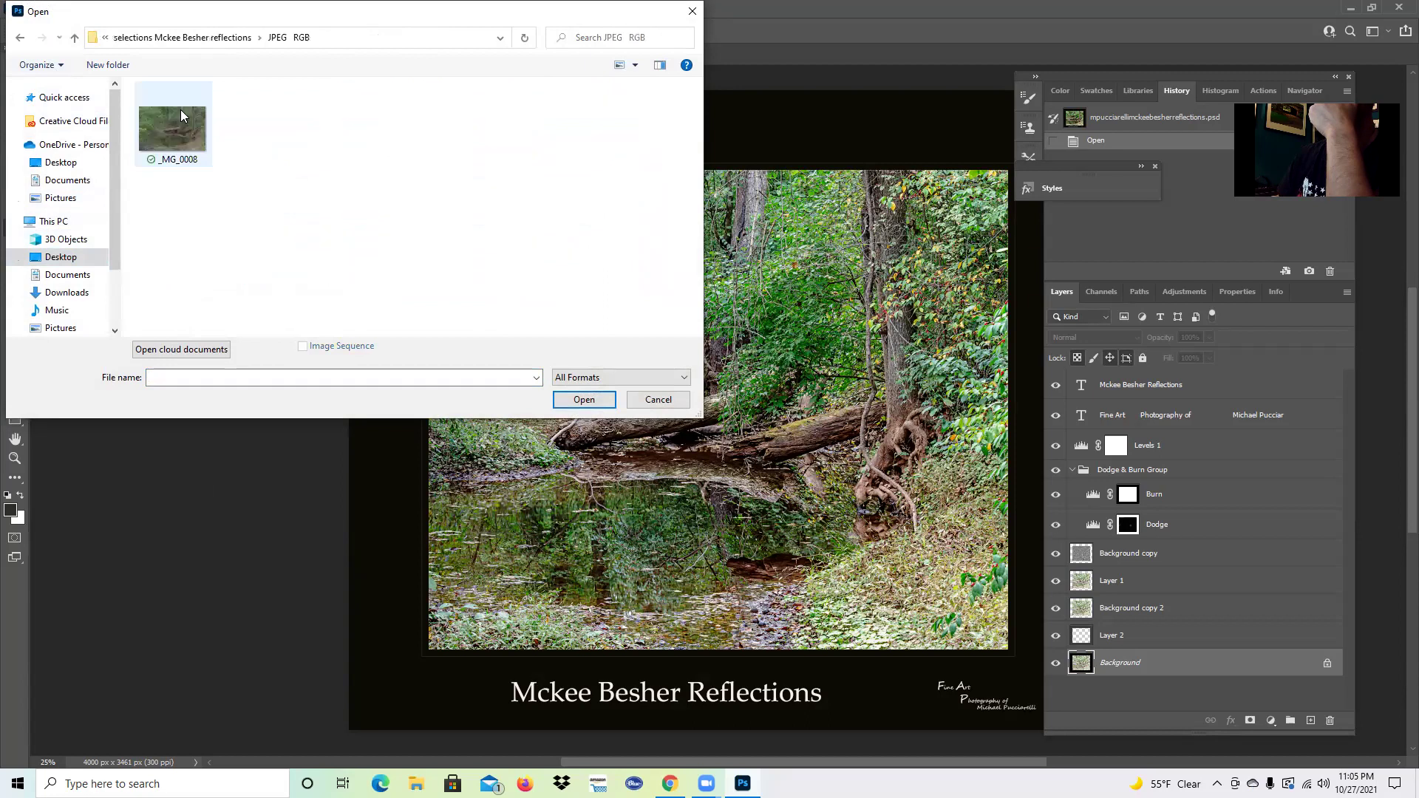
left_click(173, 144)
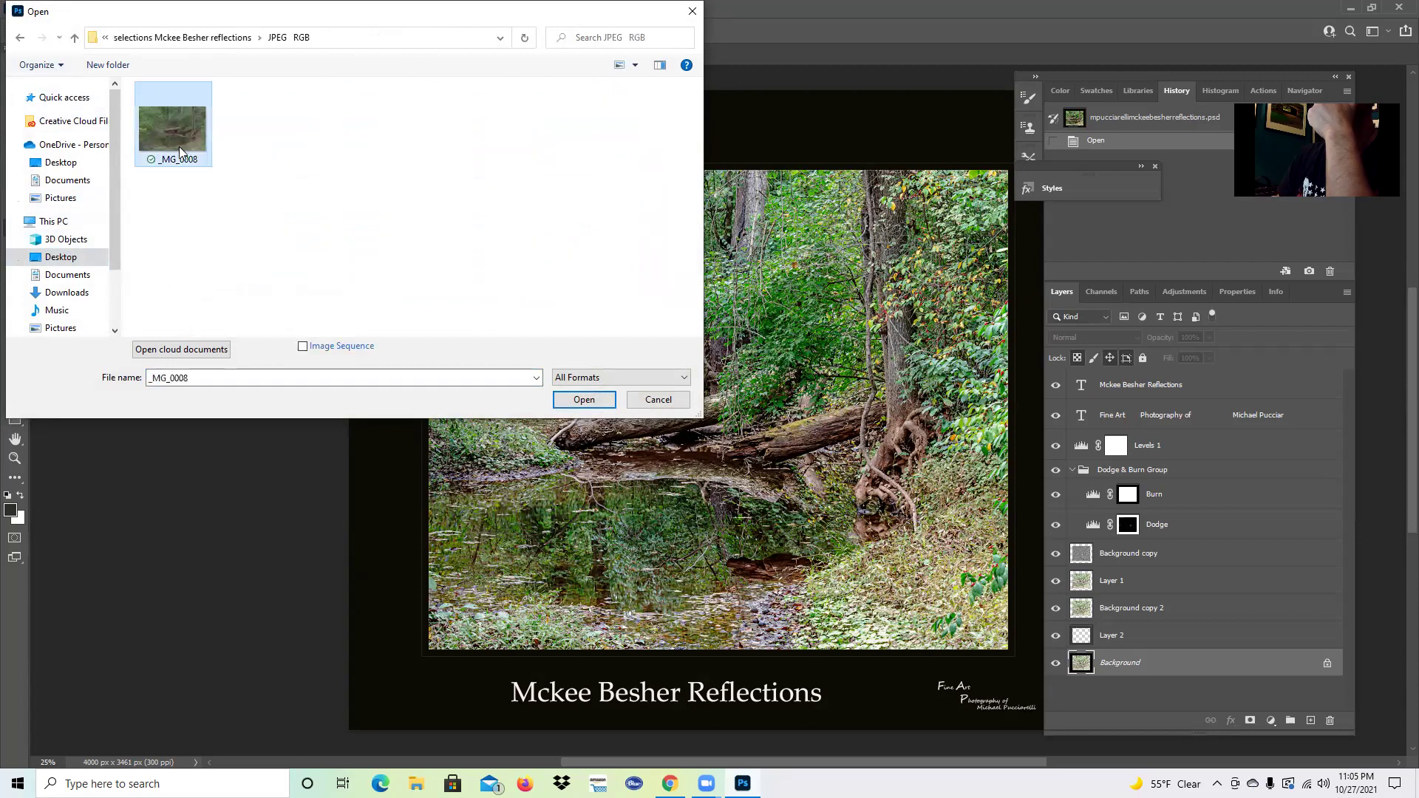
left_click(583, 400)
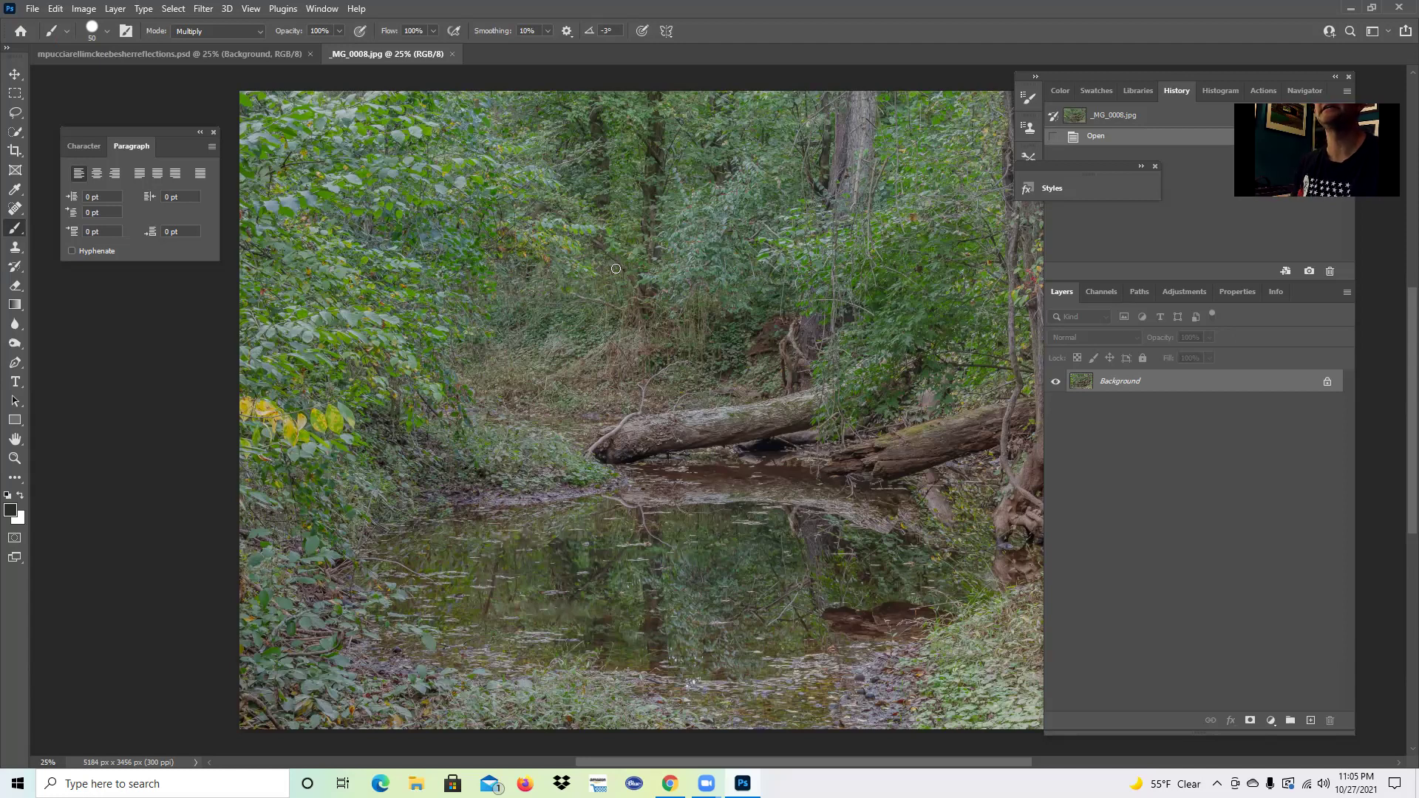
Step: Select all of _MG_0008, paste it into the reflections PSD, then undo the paste
key("ctrl+a")
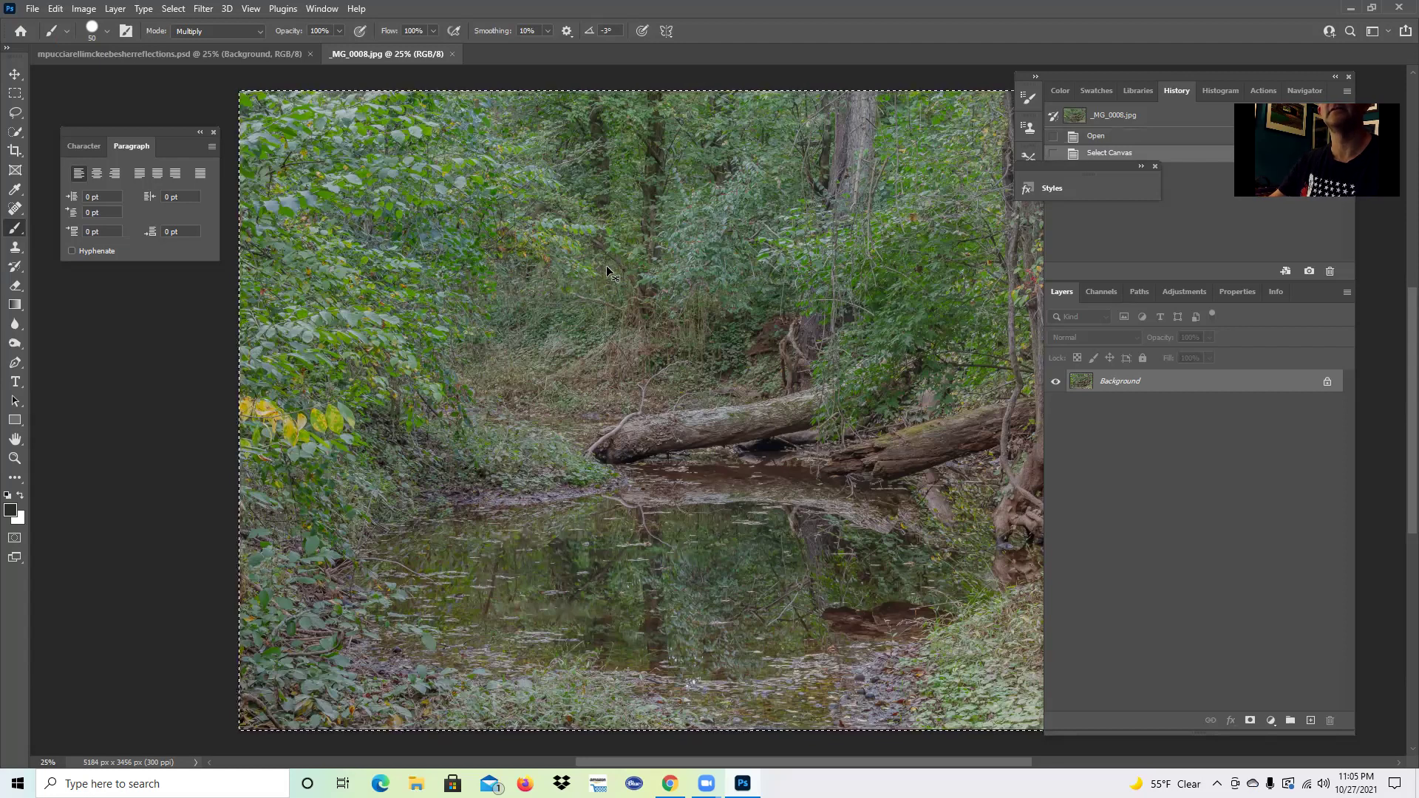
left_click(137, 50)
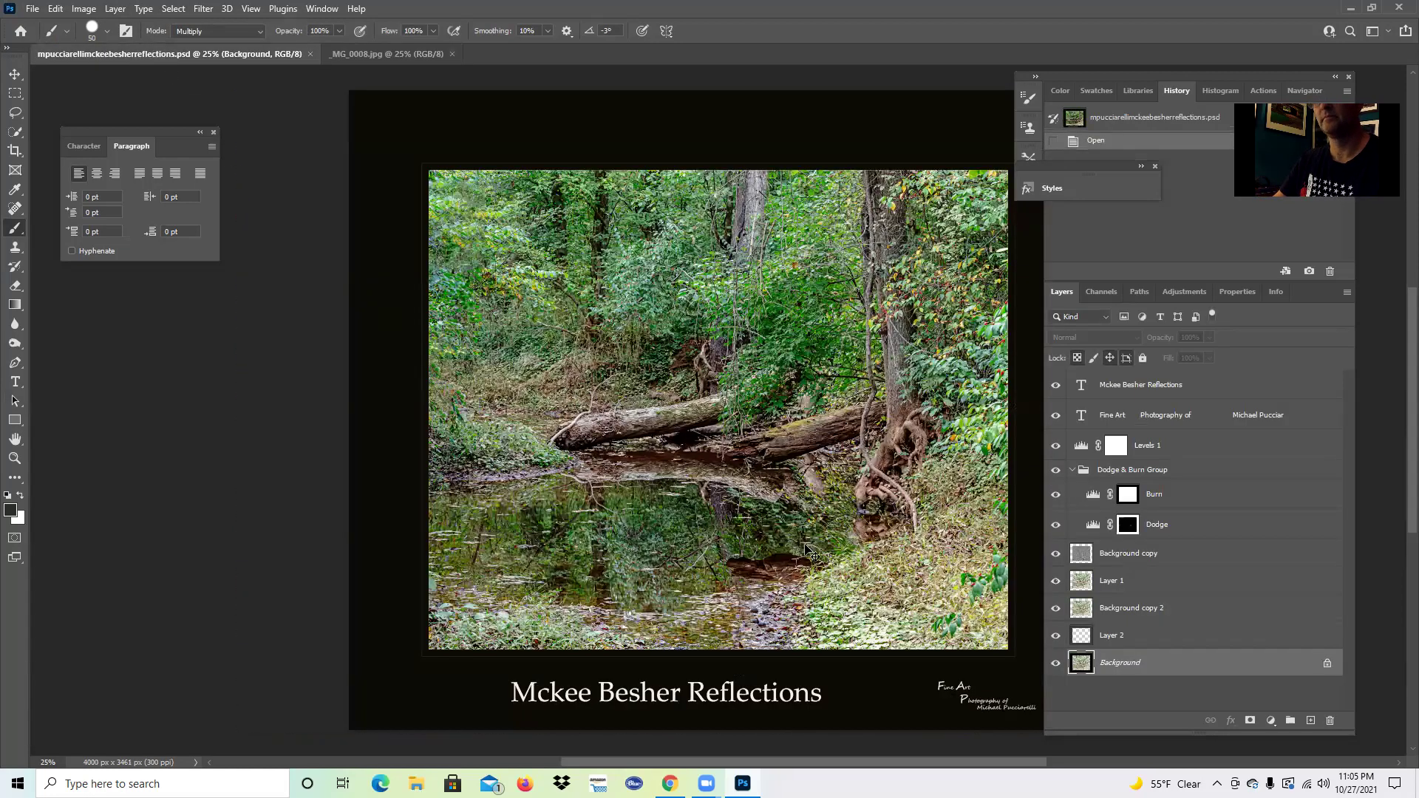
key("ctrl+v")
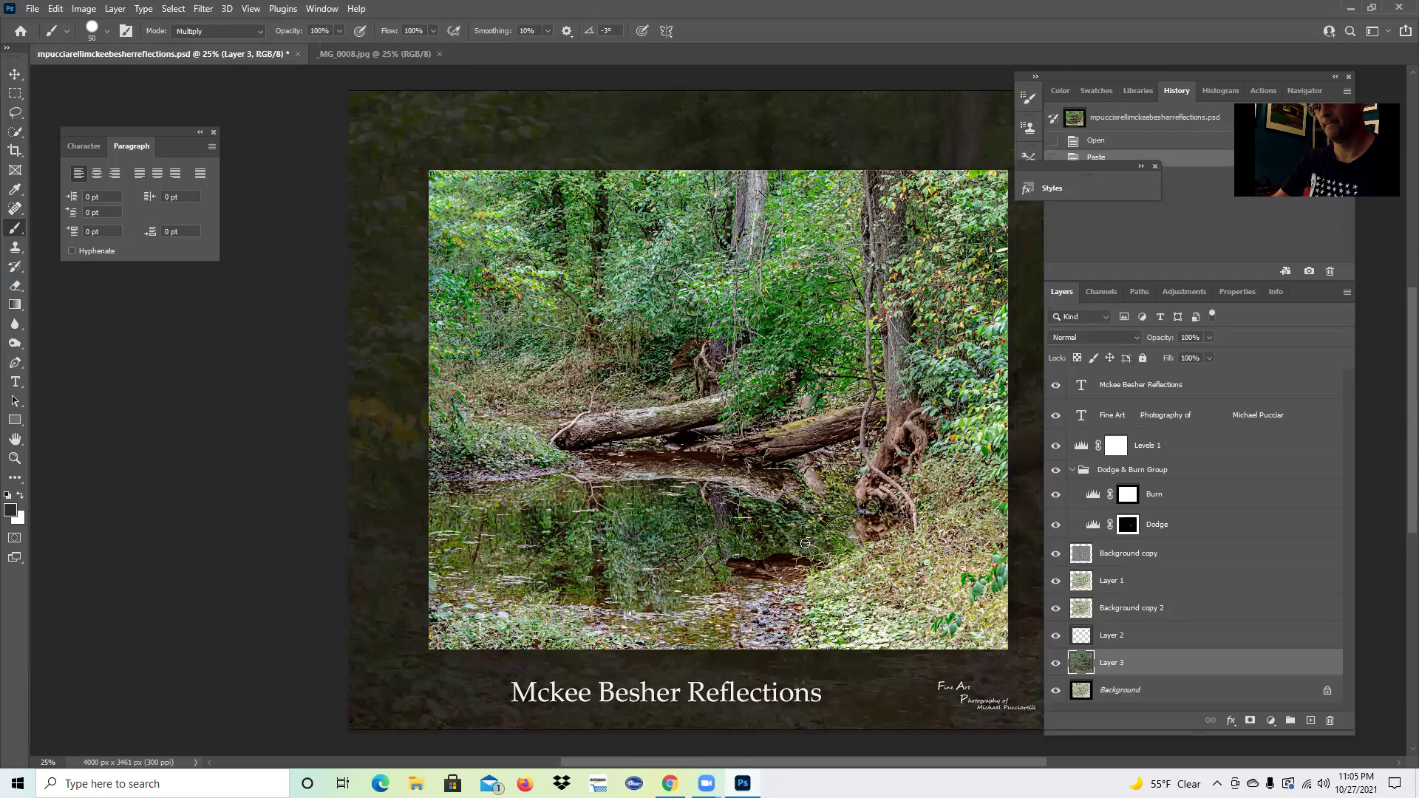
key("ctrl+z")
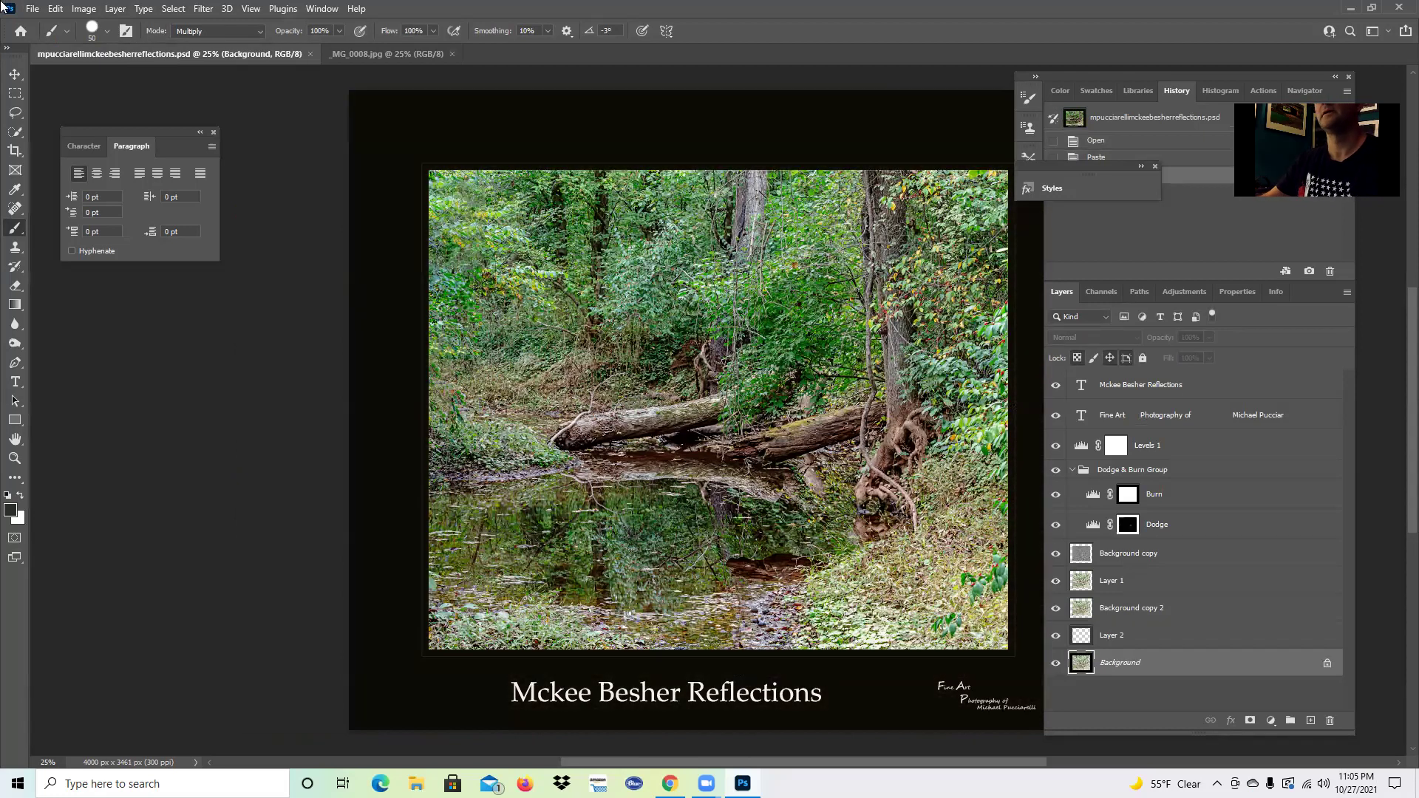
Step: Browse back to the JPEG w srgb folder and open _MG_0008 to reach the mismatch prompt
left_click(32, 9)
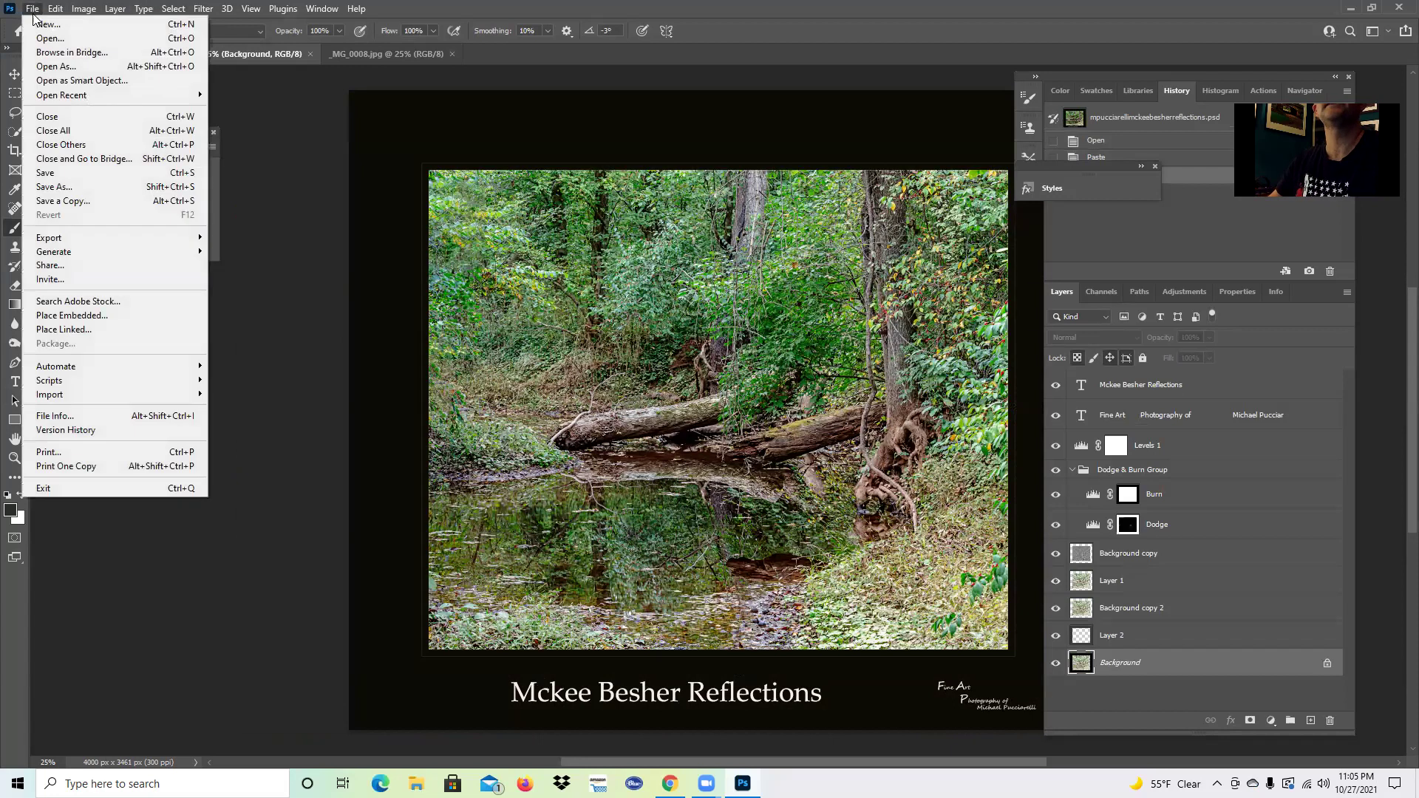
left_click(50, 38)
left_click(60, 257)
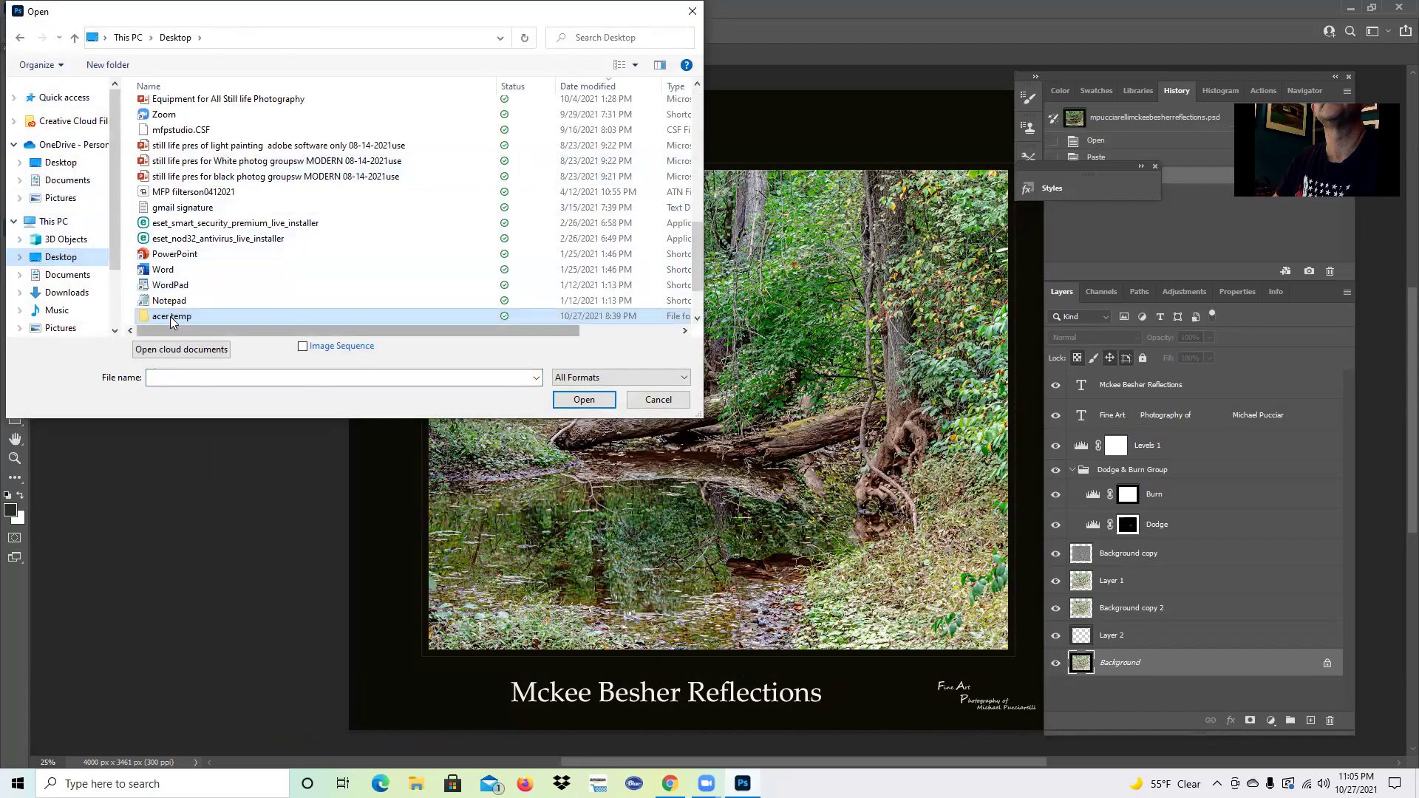
double_click(170, 317)
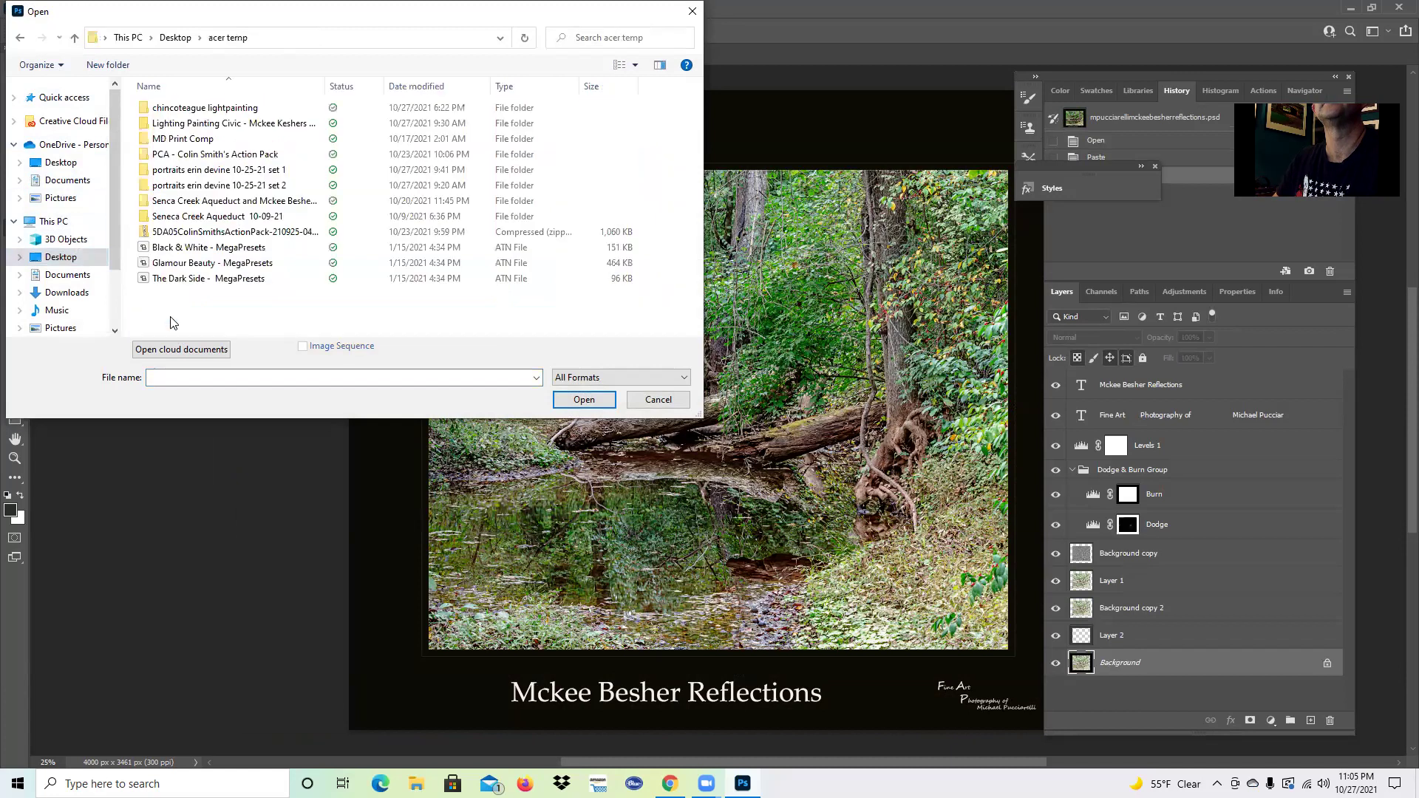
double_click(234, 202)
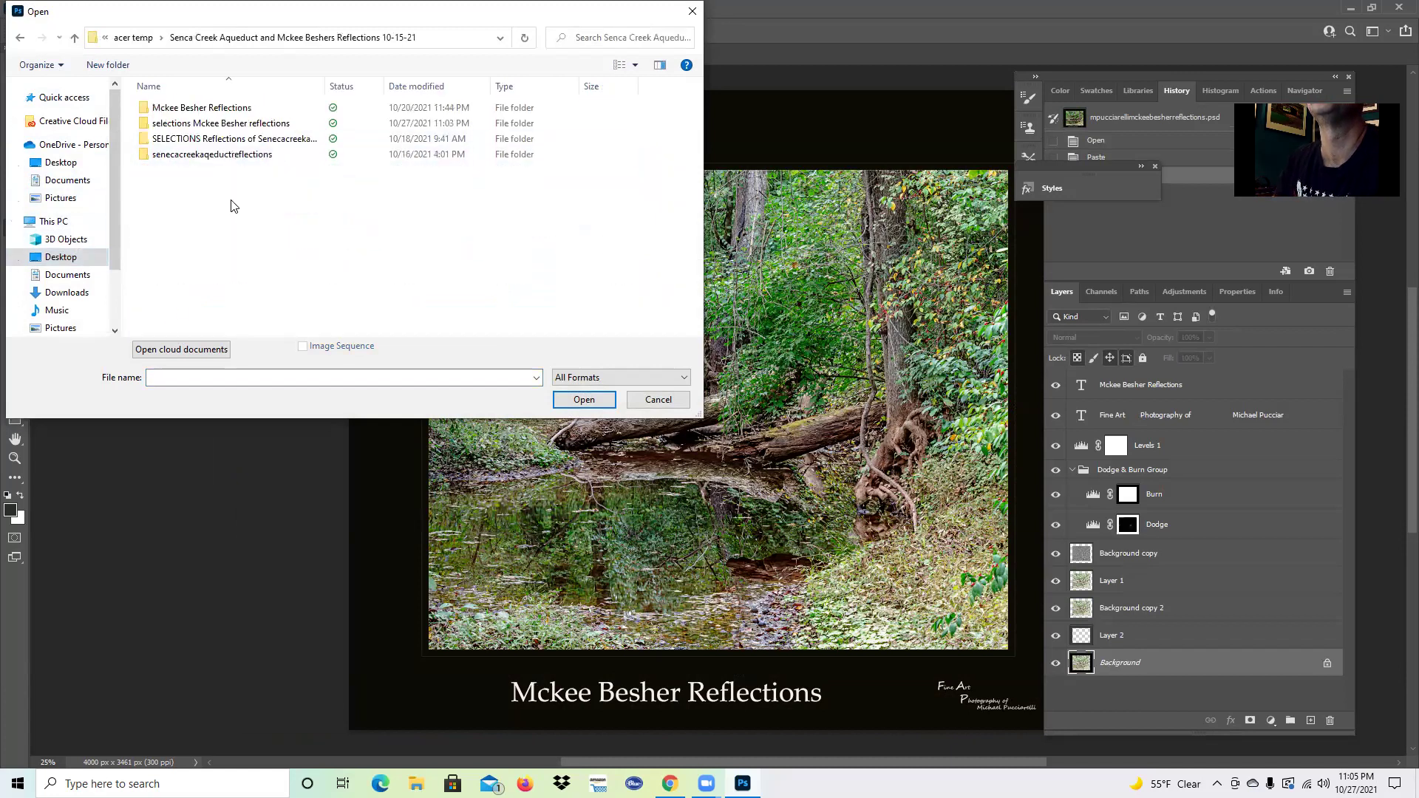
double_click(180, 122)
double_click(167, 126)
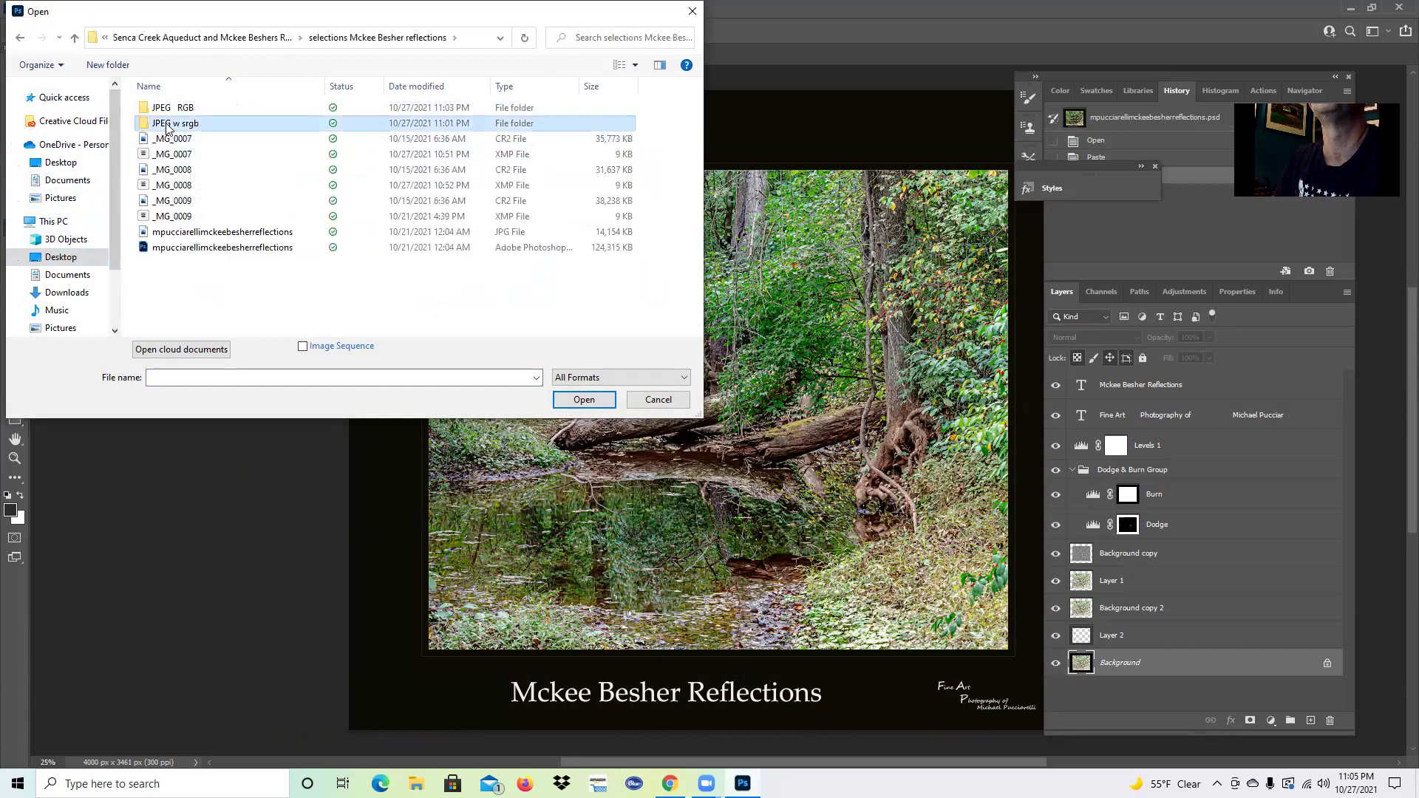
left_click(166, 124)
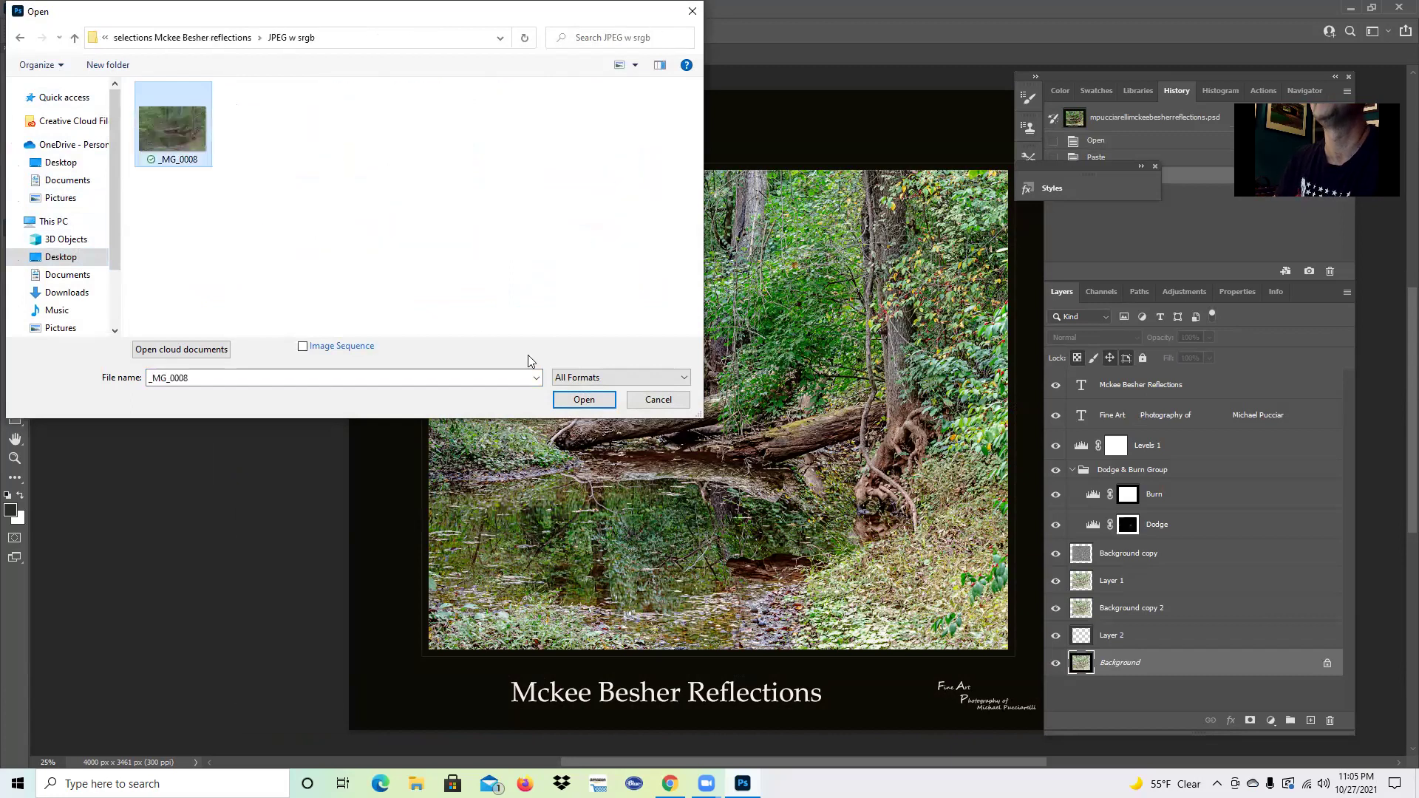
left_click(591, 402)
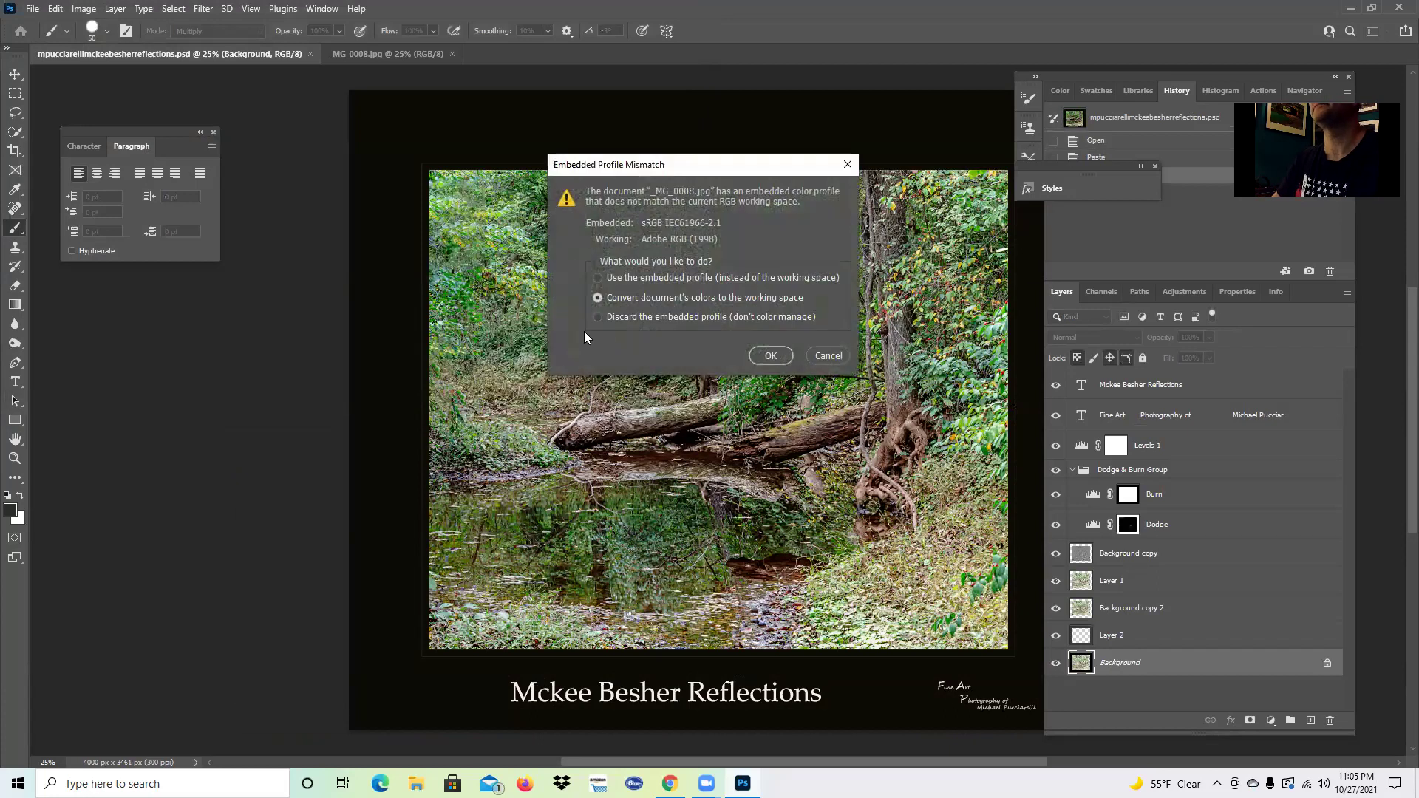
Step: Convert the sRGB _MG_0008 to the working space and paste it into the Reflections PSD as Layer 3
left_click(755, 356)
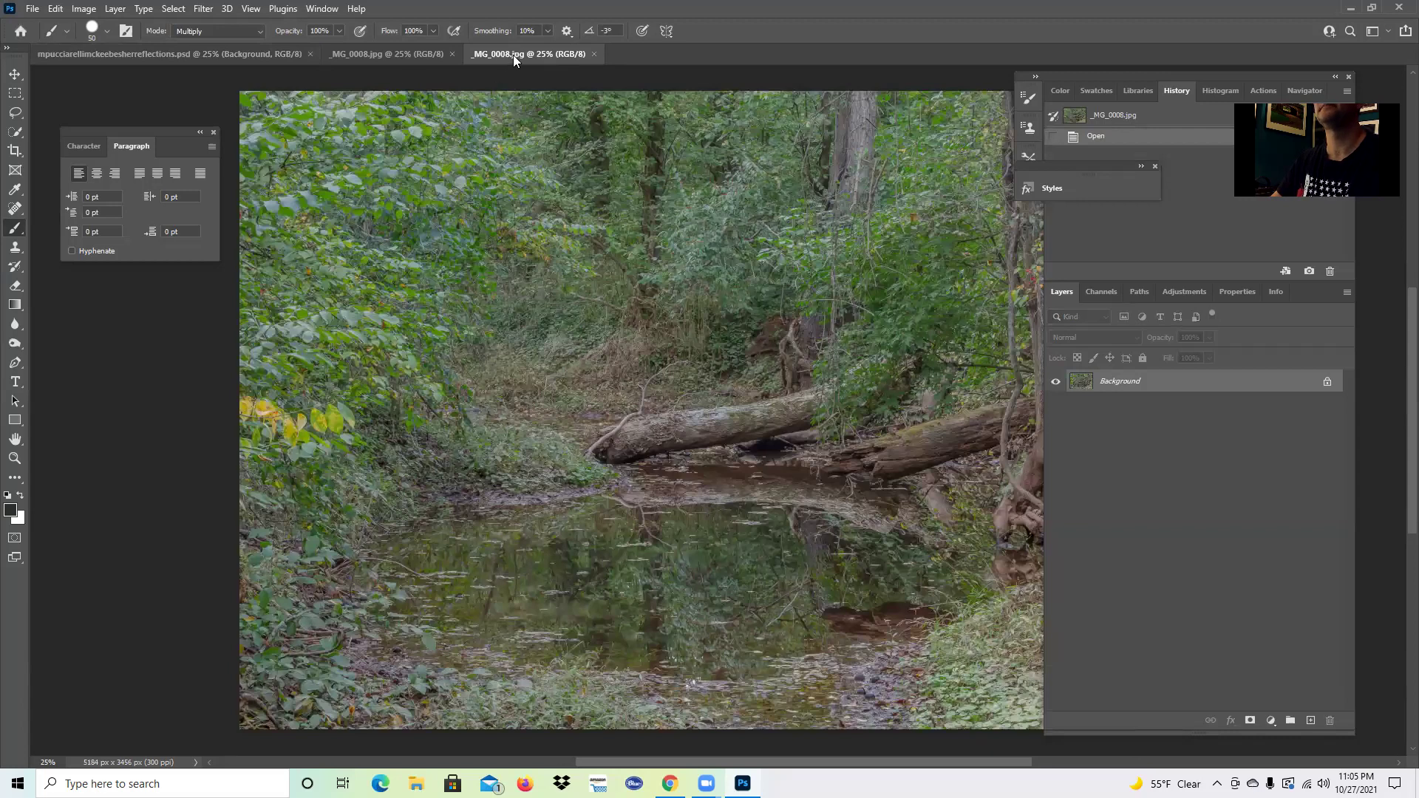
key("ctrl+a")
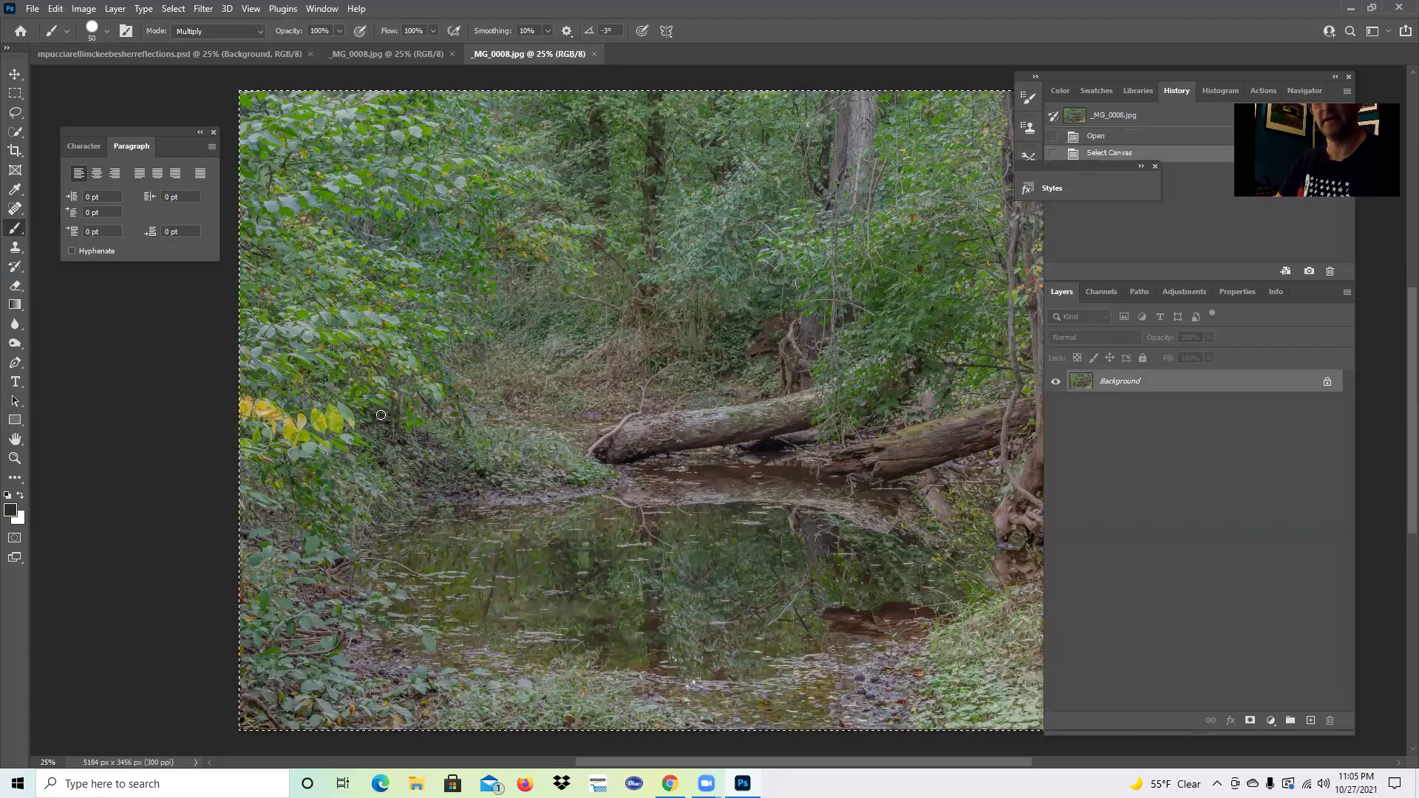
left_click(149, 52)
key("ctrl+v")
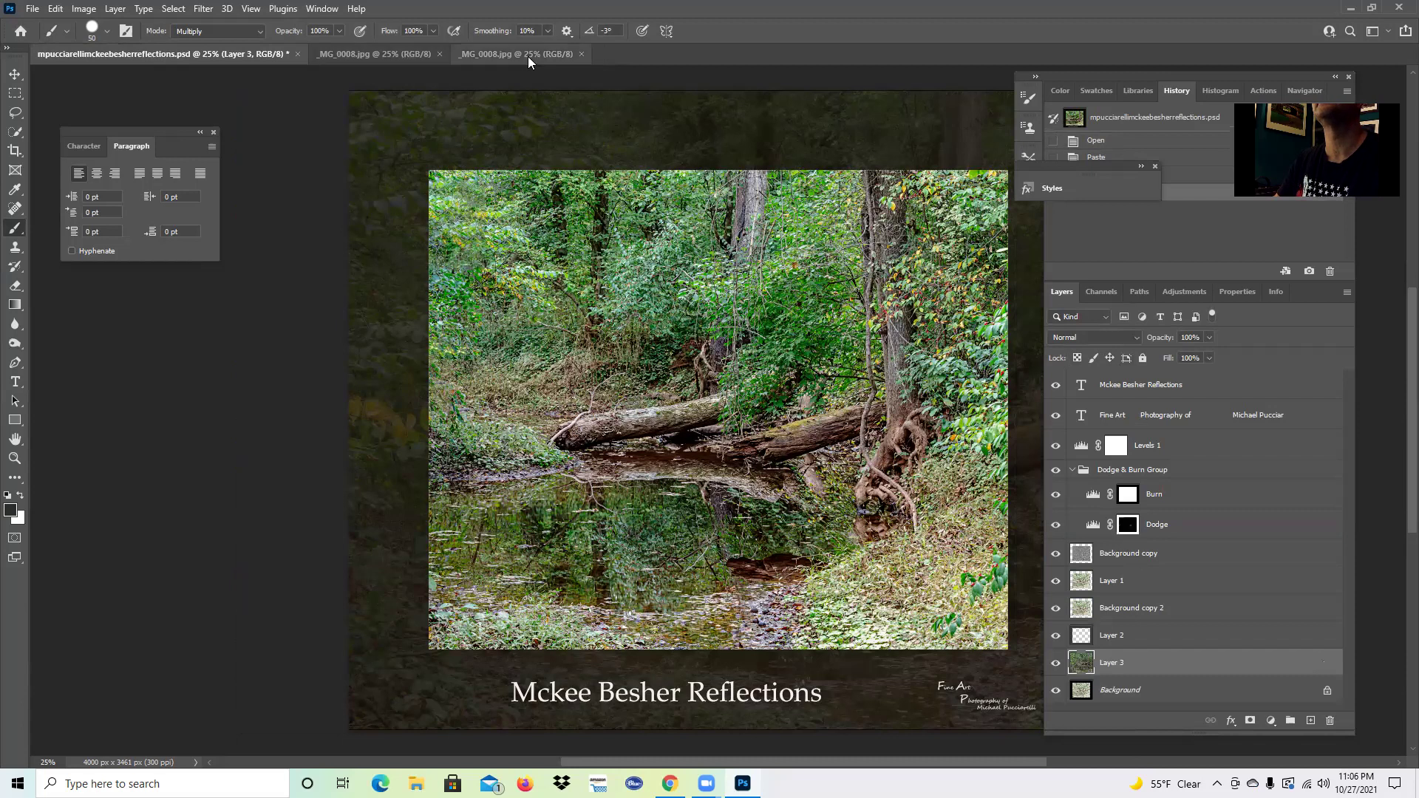
Step: Close both _MG_0008.jpg copies and revert the Reflections PSD with F12, removing Layer 3
left_click(400, 51)
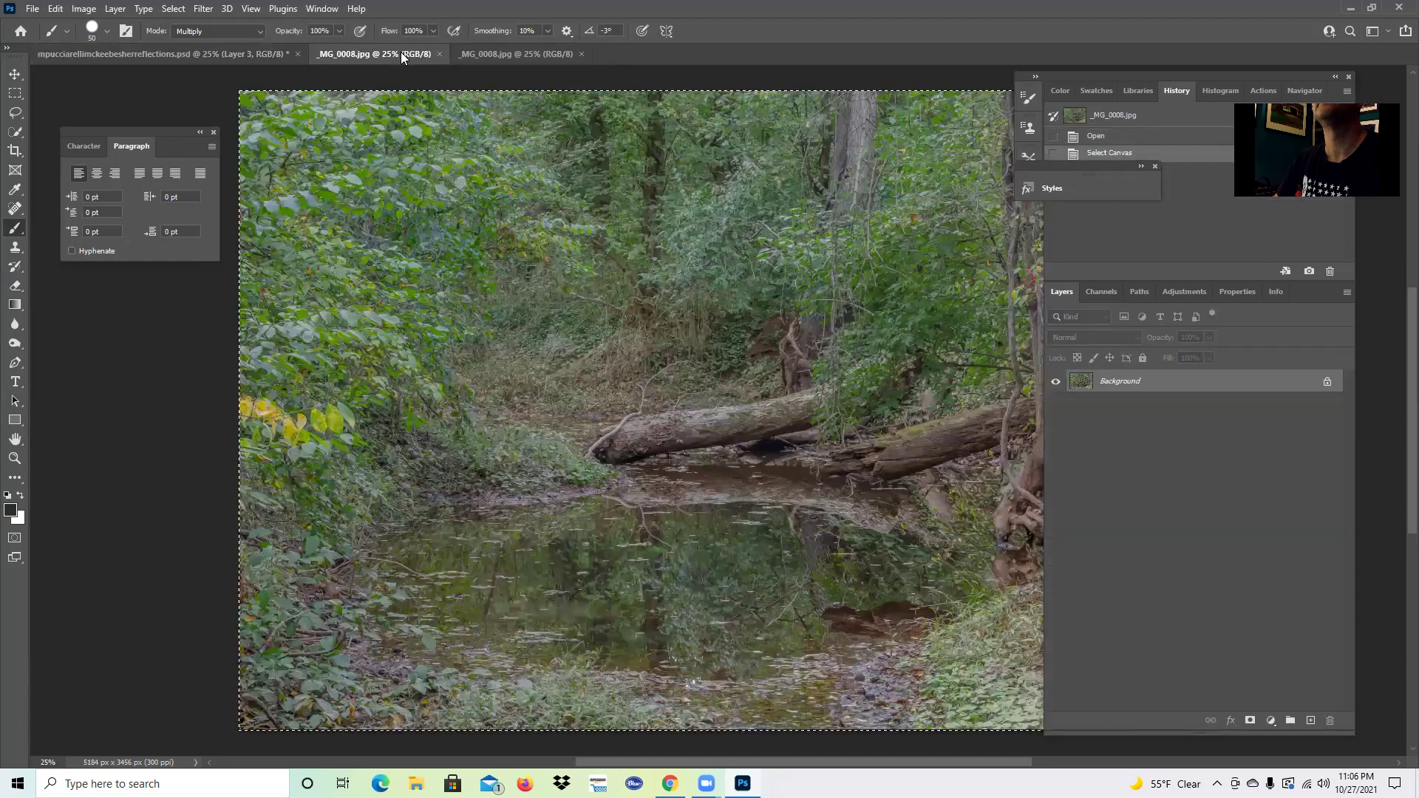
left_click(582, 53)
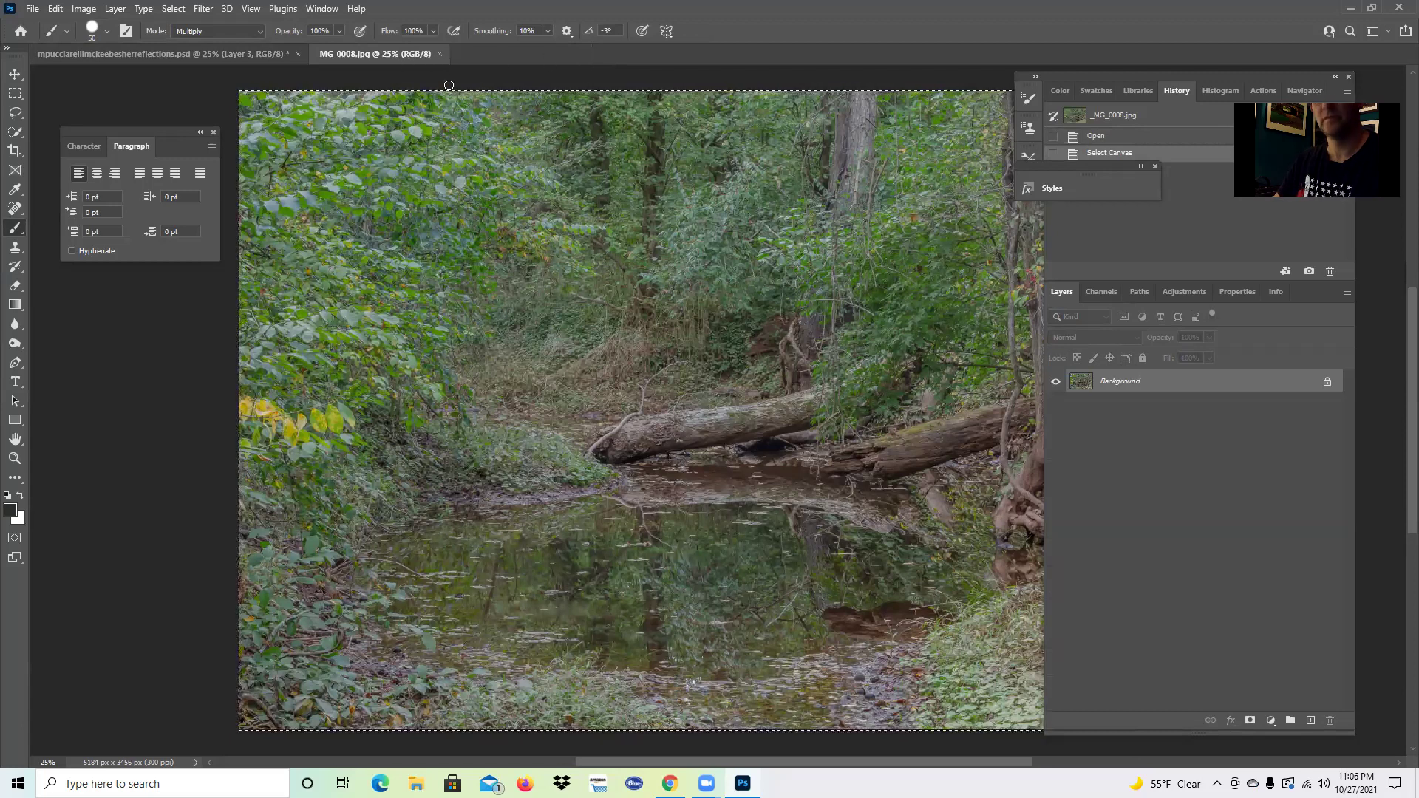
key("ctrl+d")
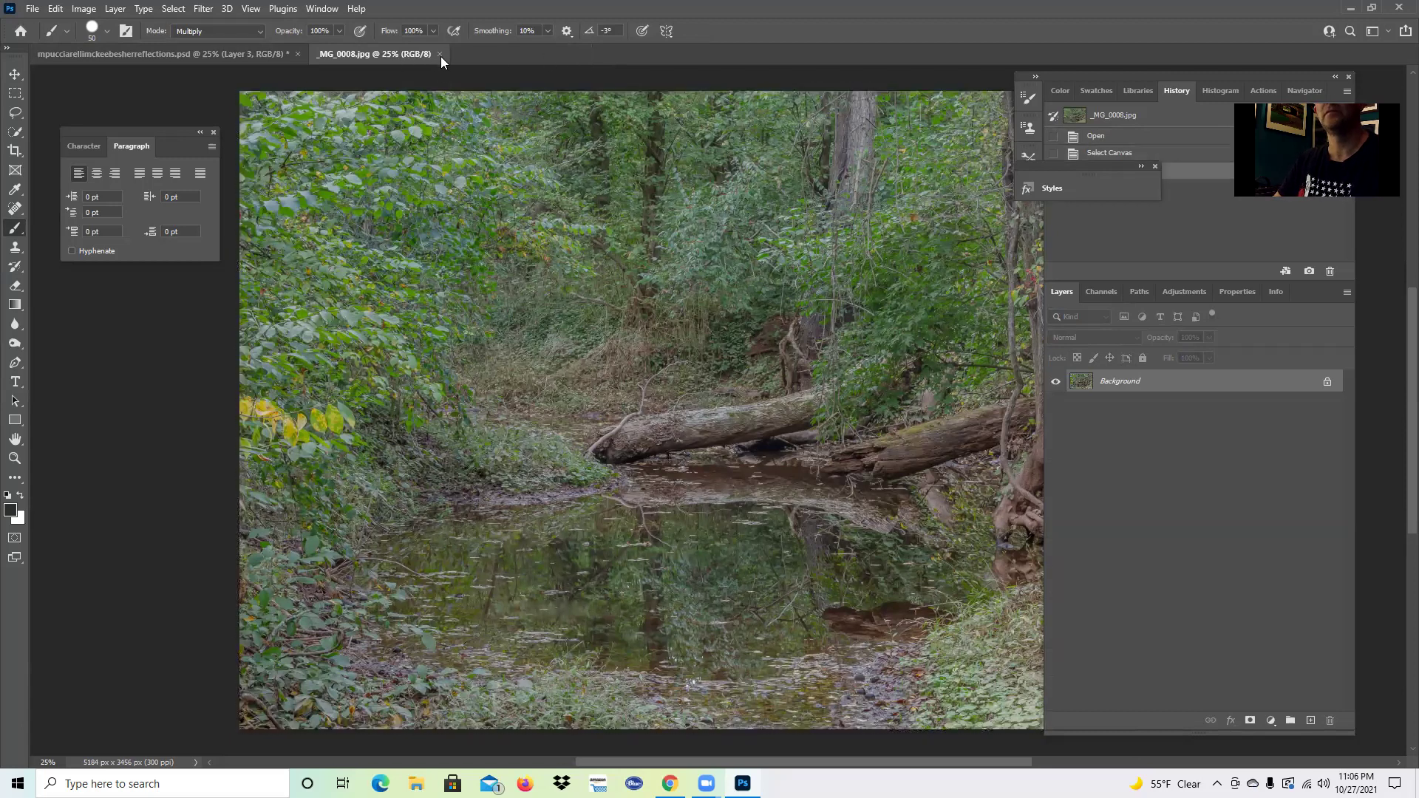
left_click(440, 54)
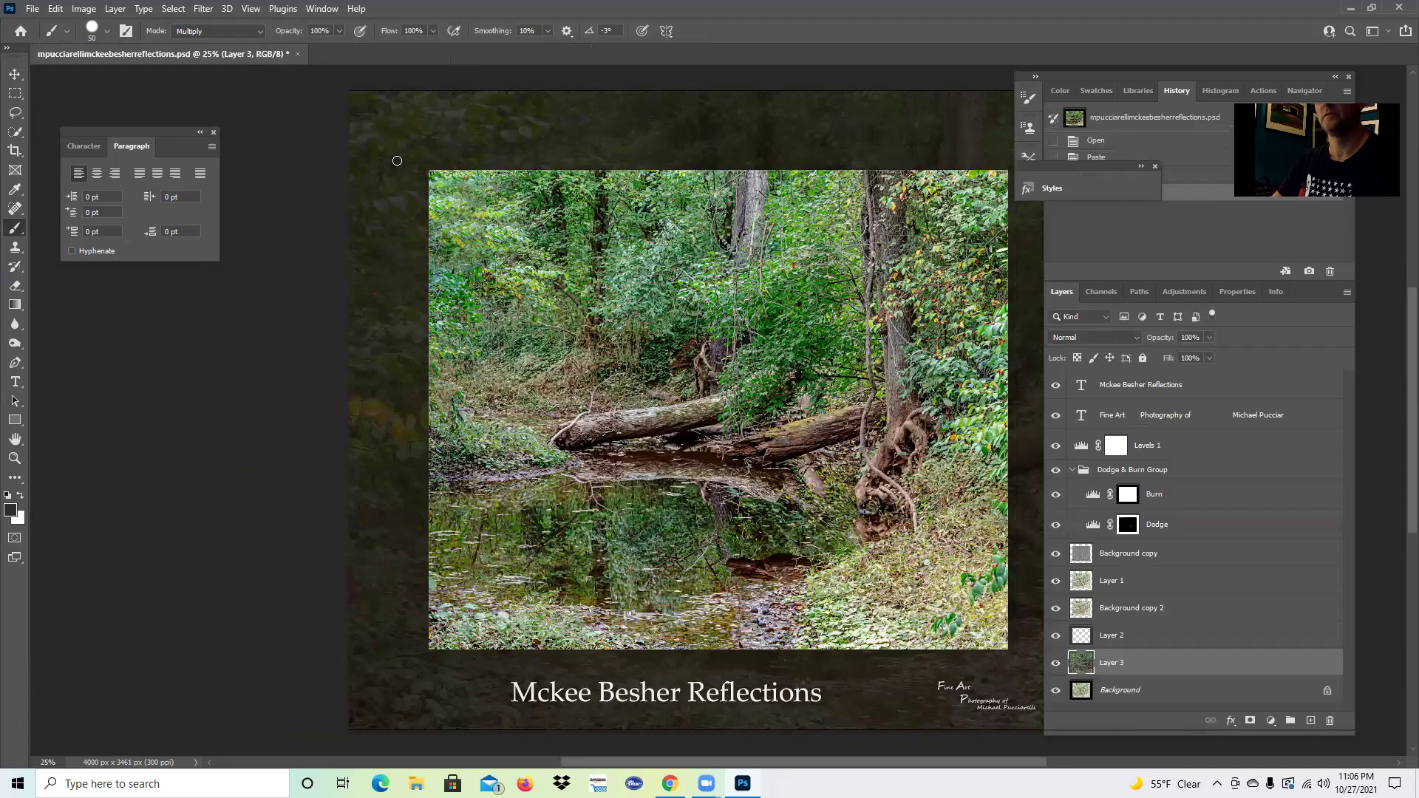
key("F12")
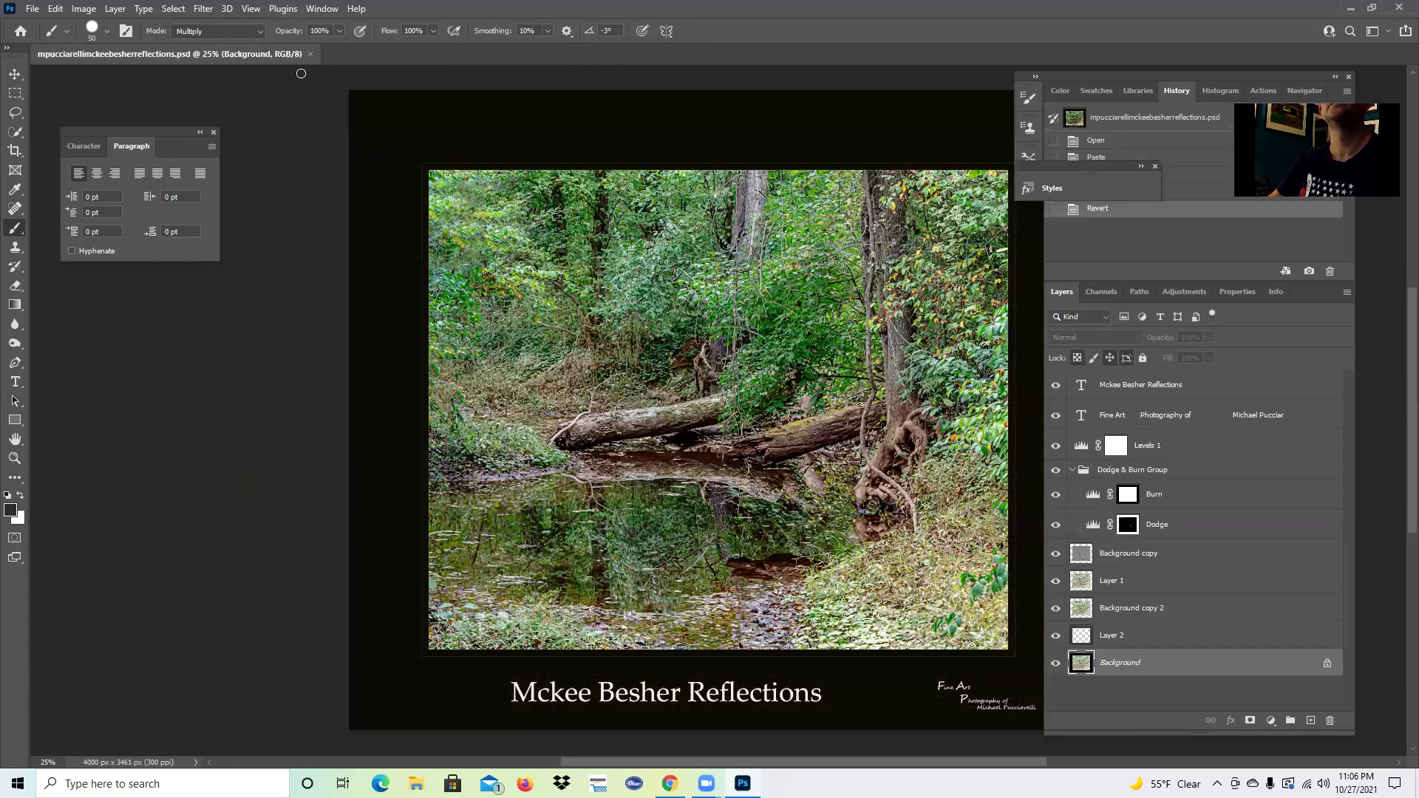
left_click(35, 11)
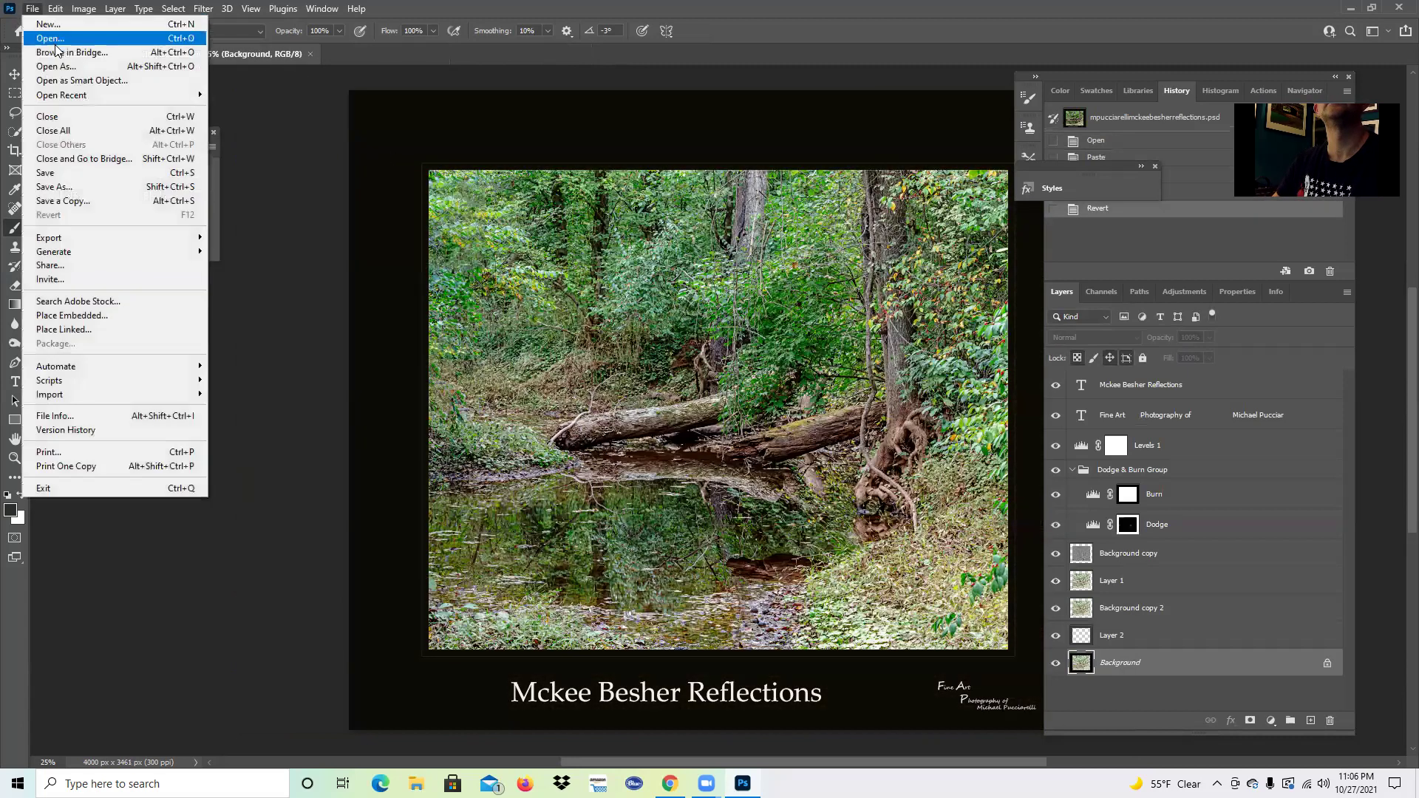
Step: Open _MG_0008 from Desktop > acer temp > Senca Creek Aqueduct reflections > selections Mckee Besher reflections > JPEG w srgb
left_click(48, 38)
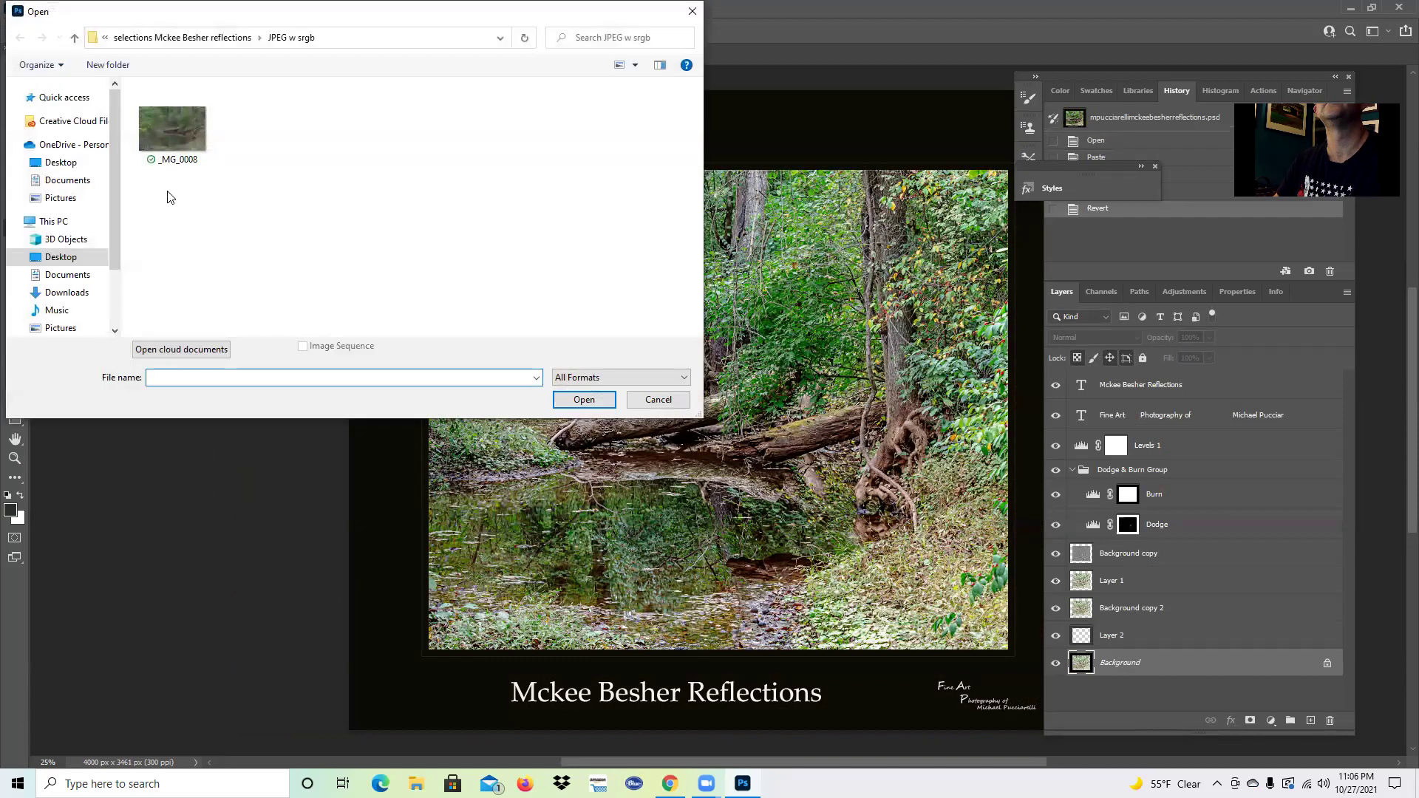
left_click(62, 257)
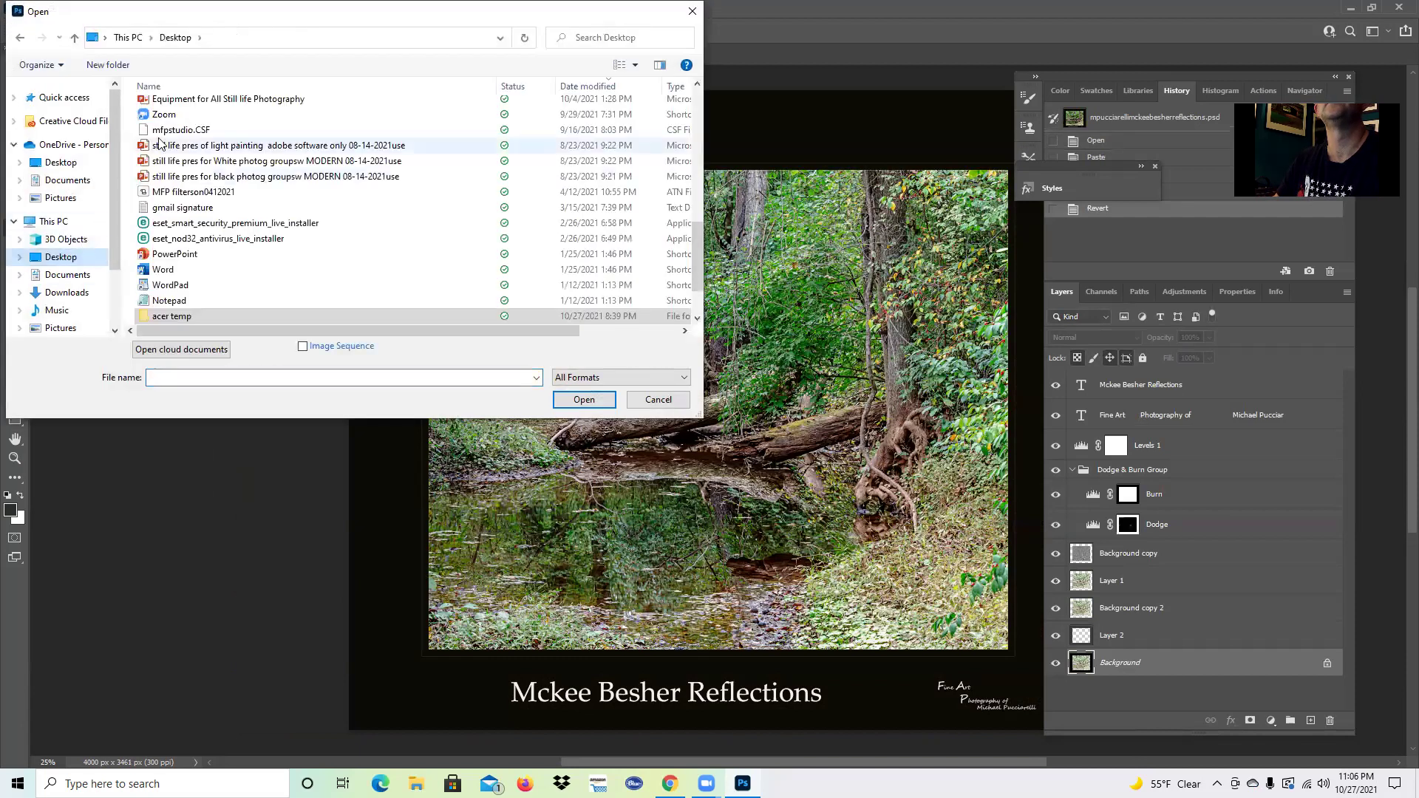
double_click(172, 316)
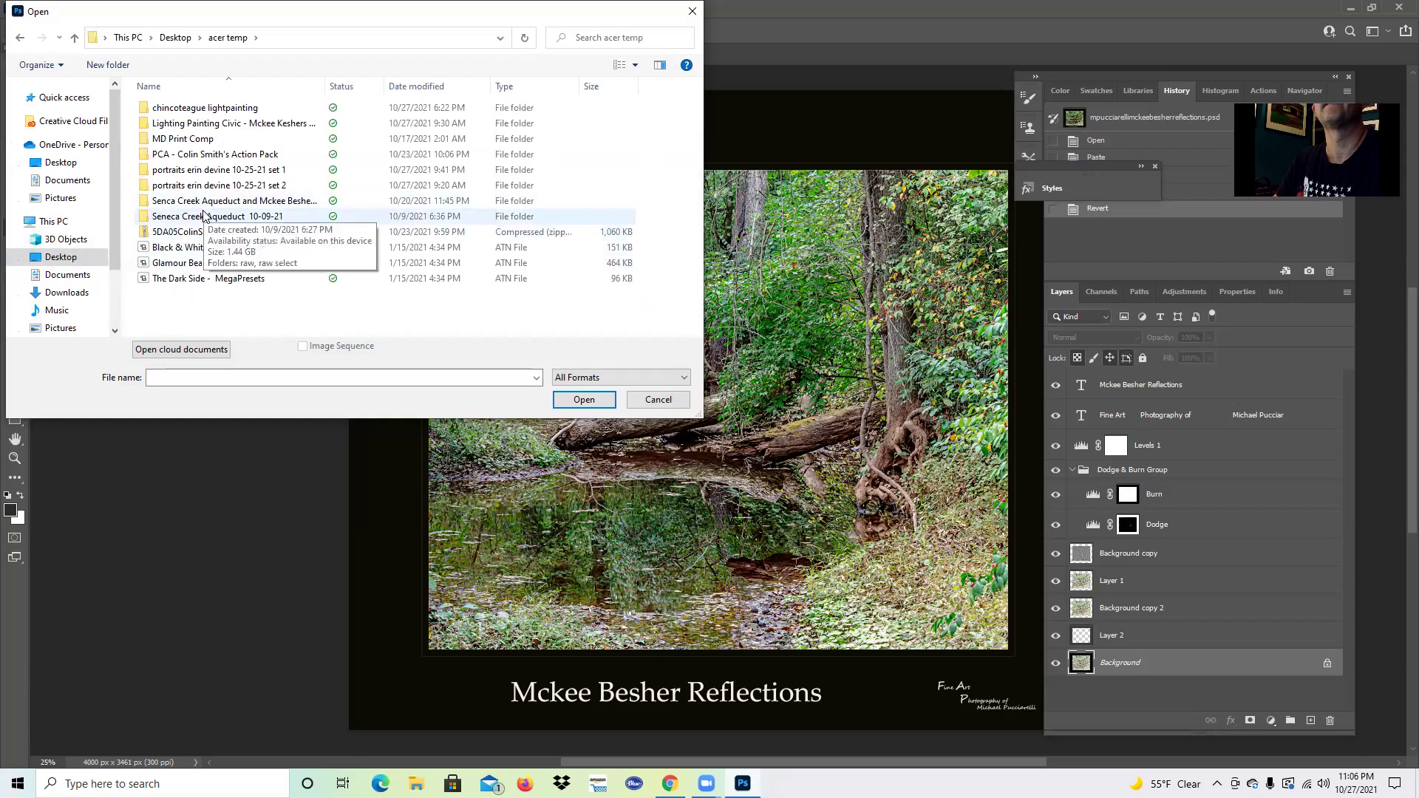
double_click(231, 203)
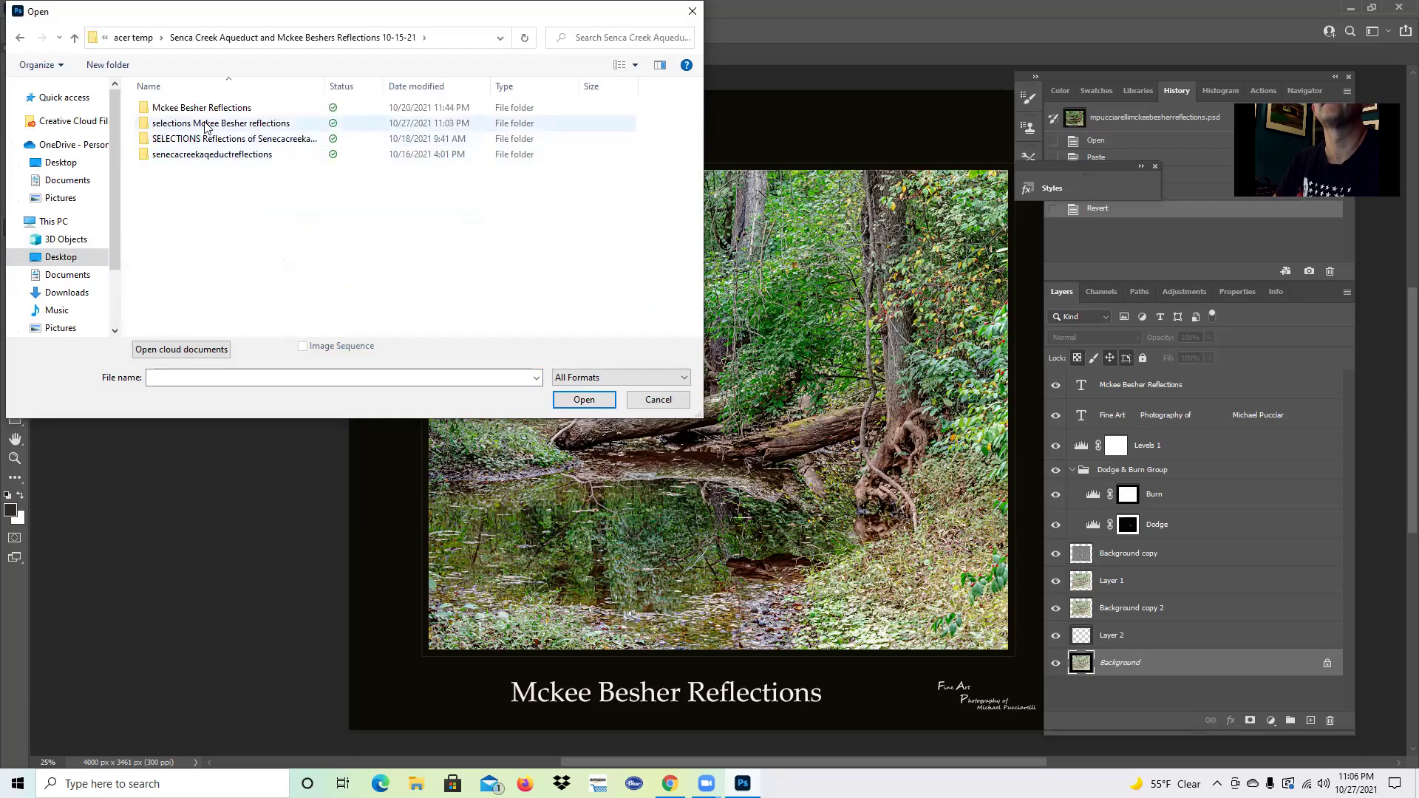
double_click(205, 123)
double_click(190, 124)
left_click(183, 123)
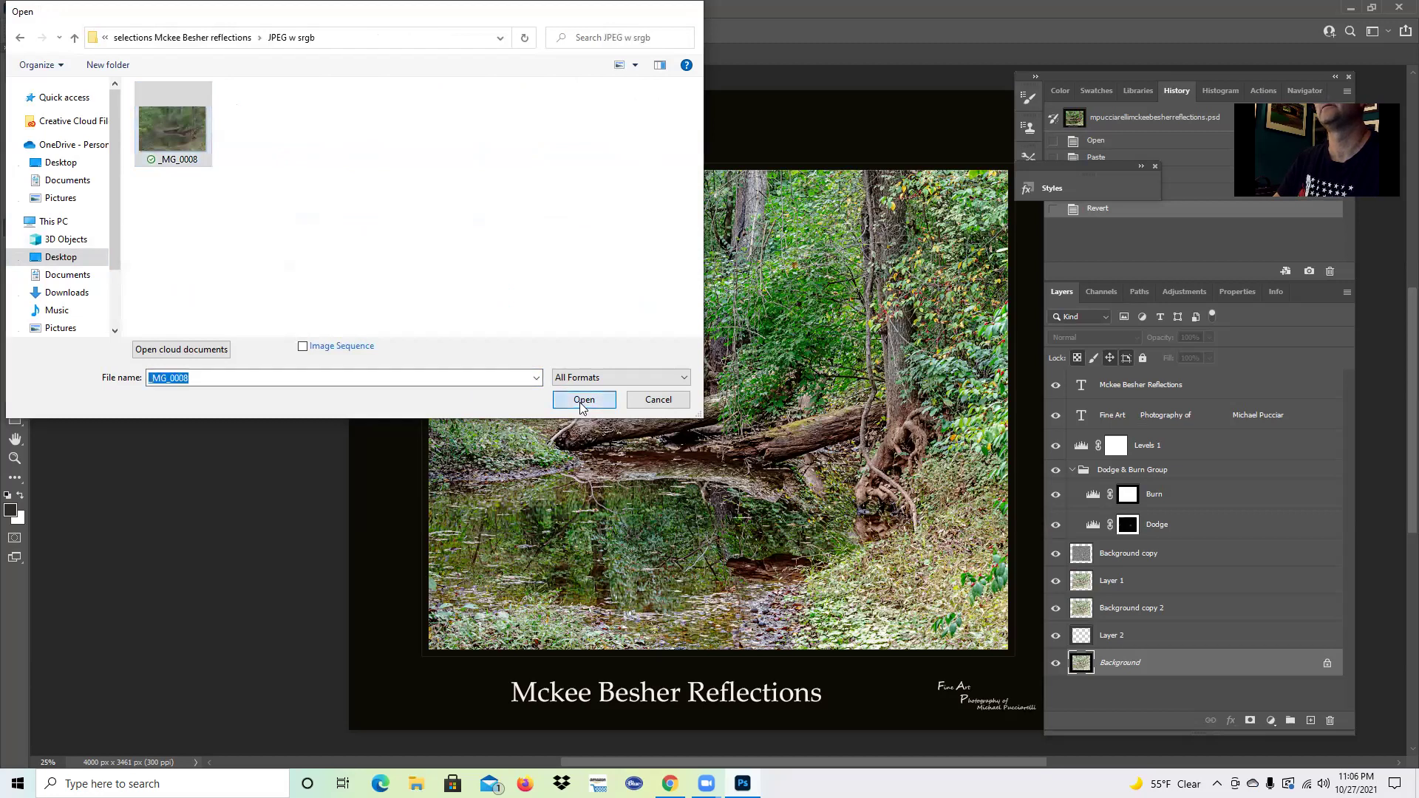
left_click(581, 403)
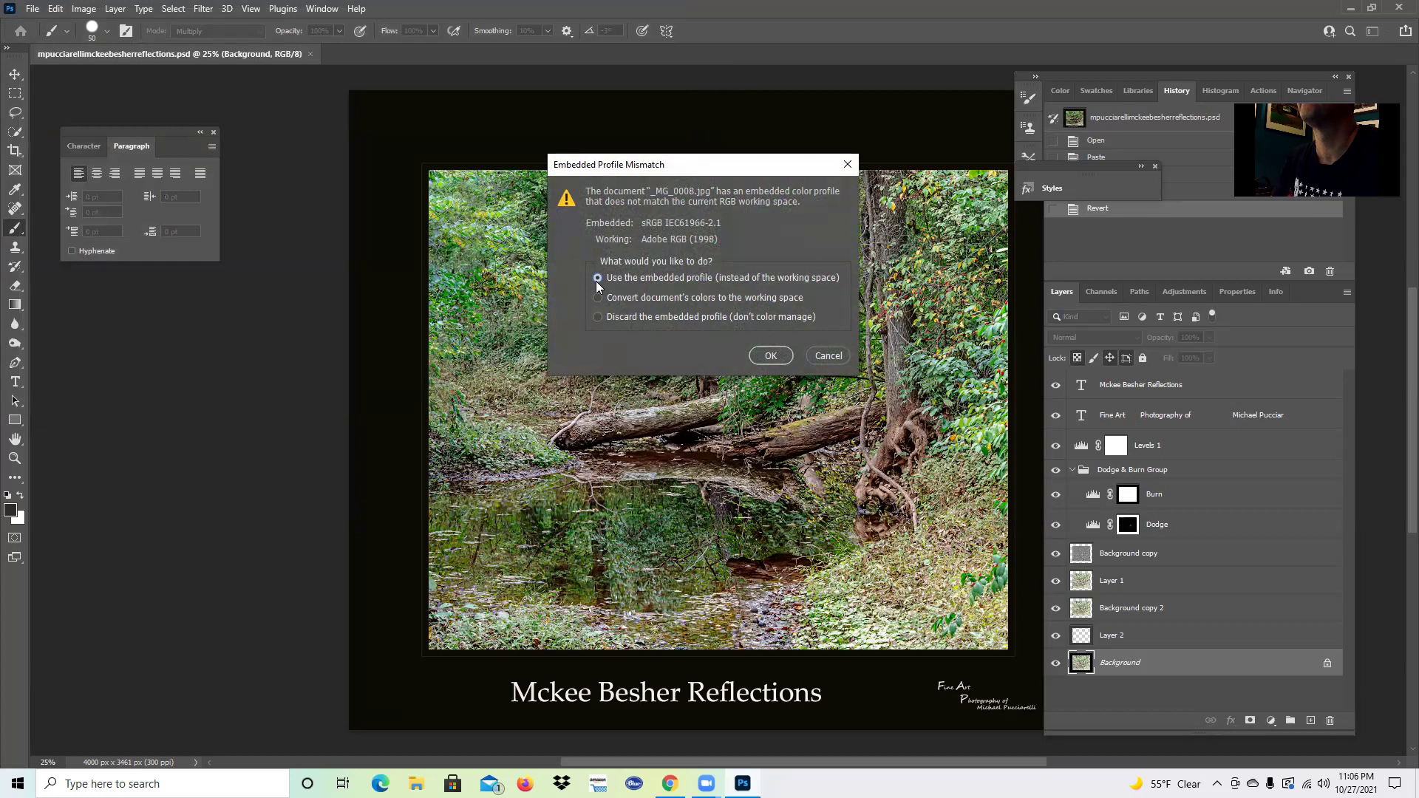
Step: Keep the embedded sRGB profile for _MG_0008.jpg, select the whole photo, and return to the Reflections PSD
left_click(768, 356)
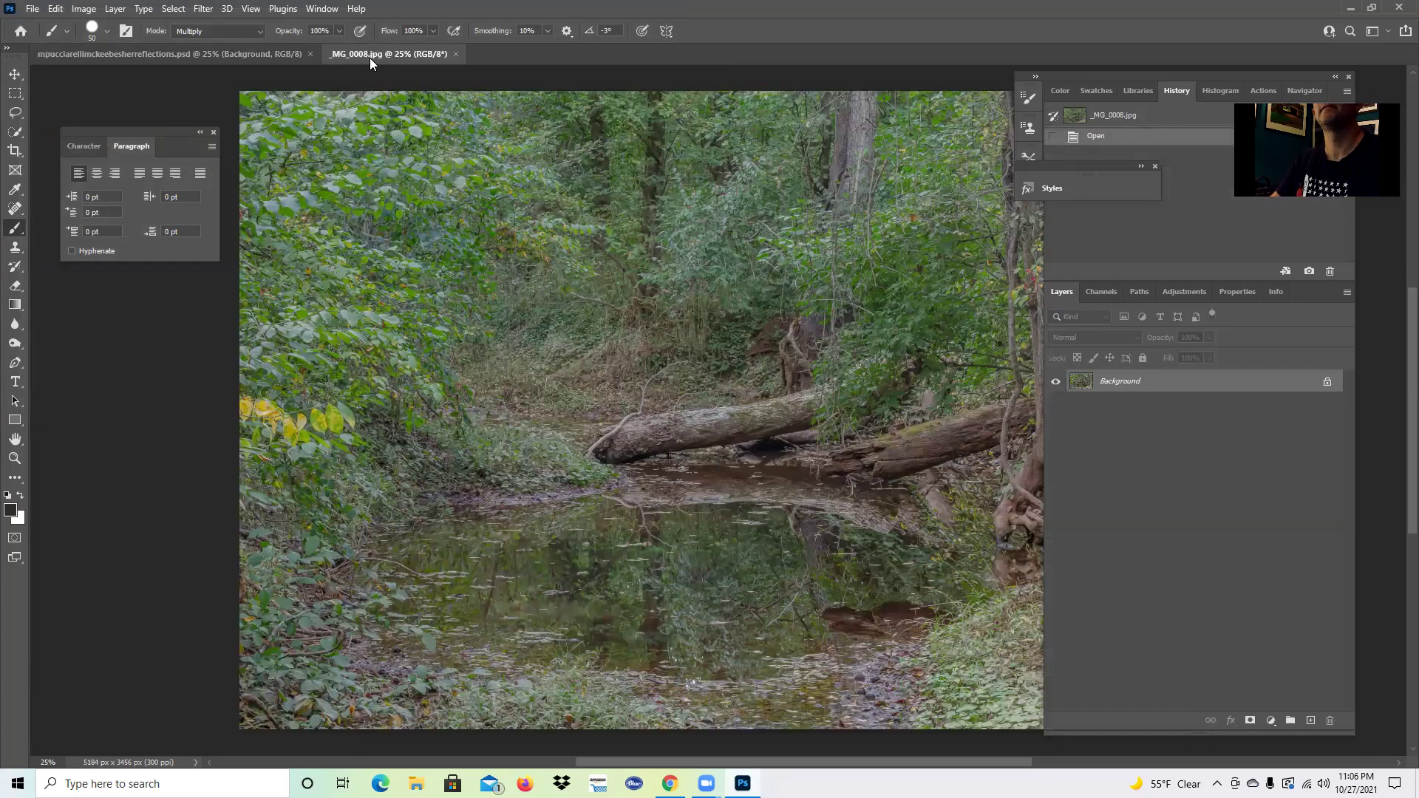
key("ctrl+a")
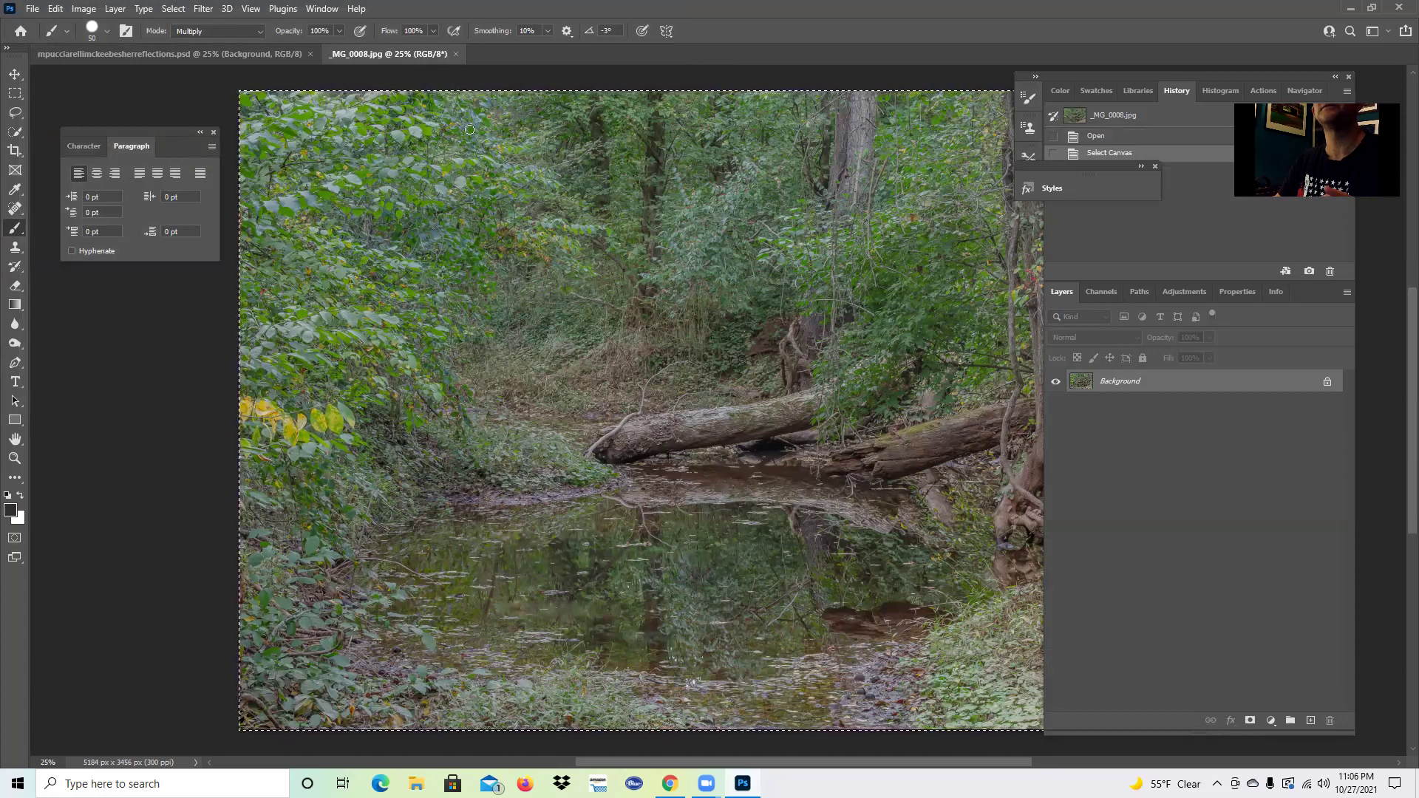
left_click(177, 51)
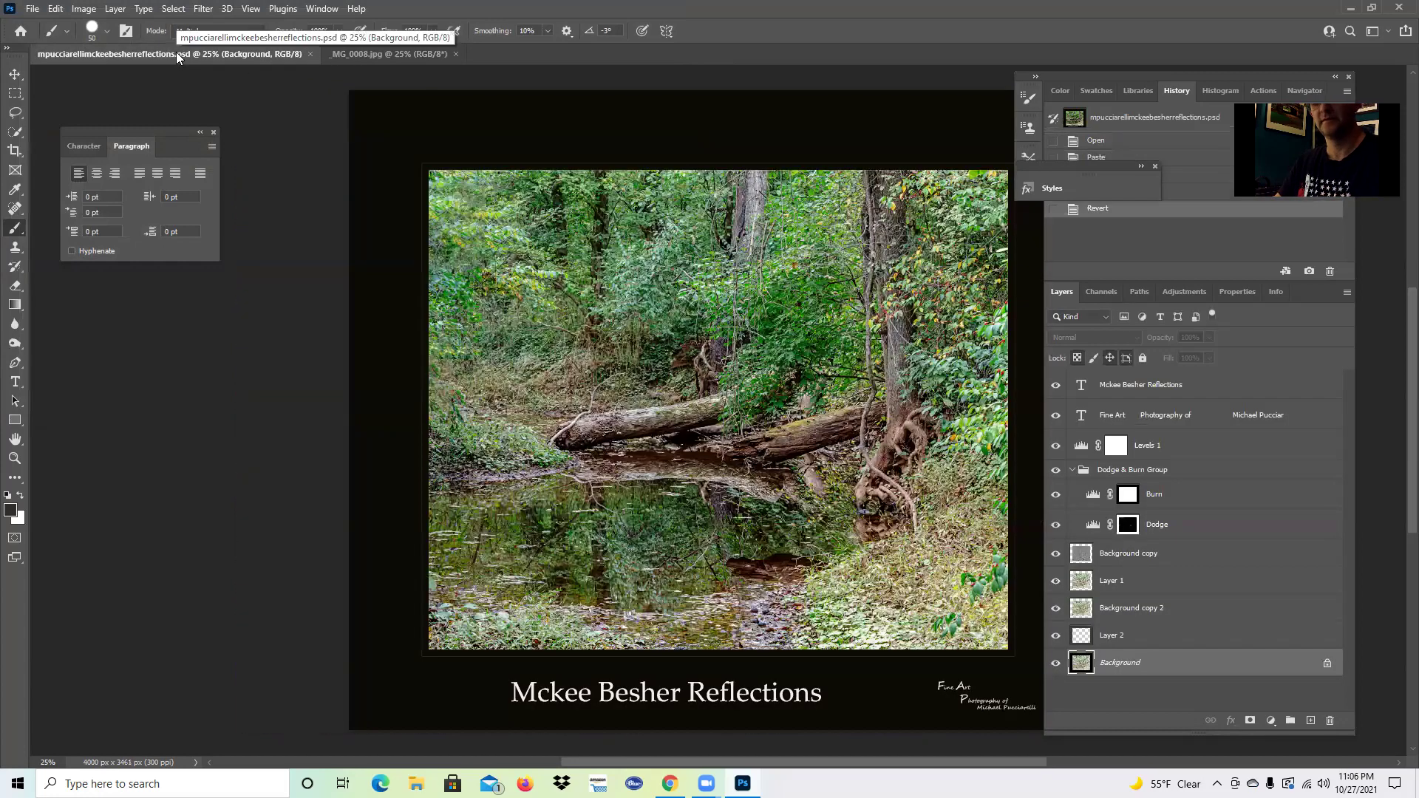
Step: Cancel the paste at the profile-mismatch prompt, close _MG_0008.jpg, and revert the Reflections PSD with F12
key("ctrl+v")
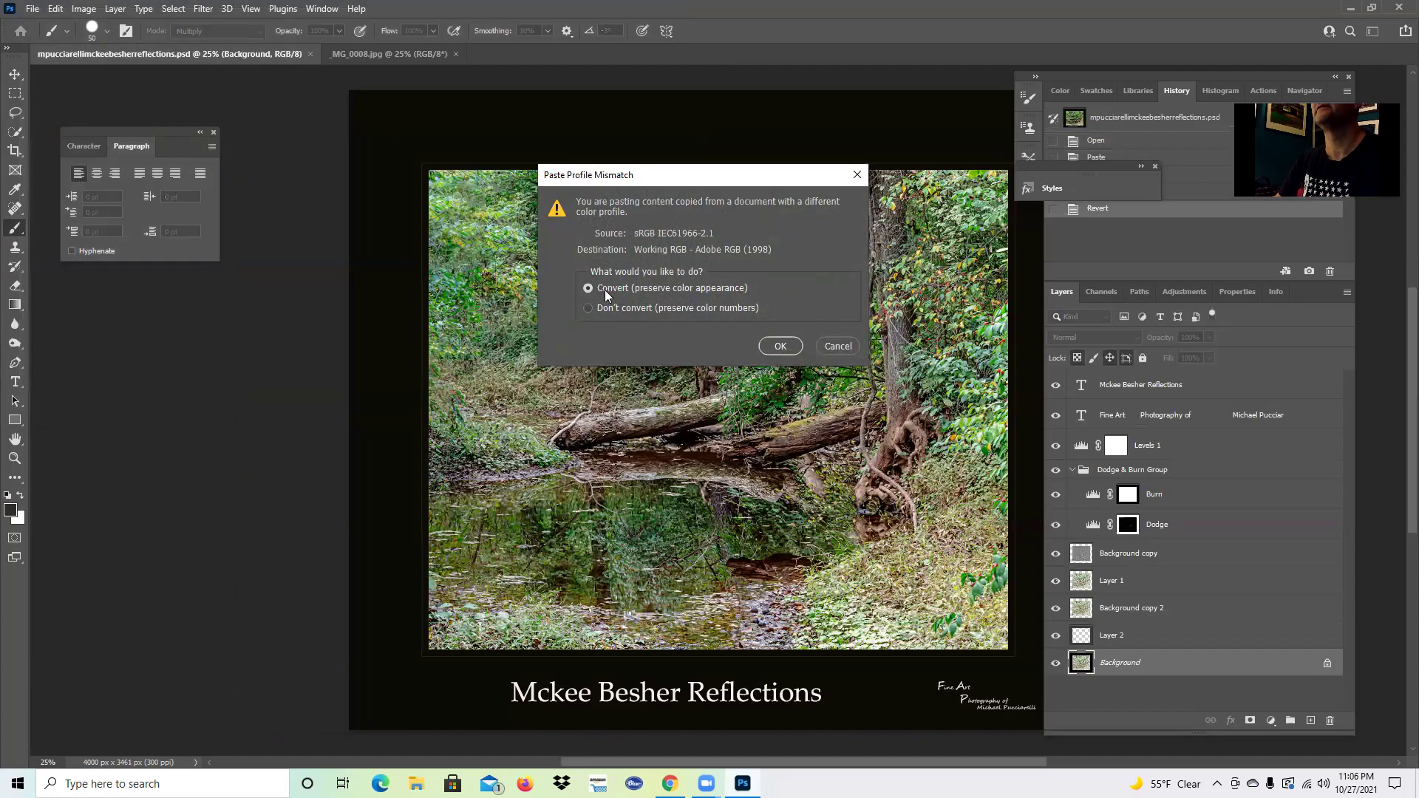
left_click(837, 346)
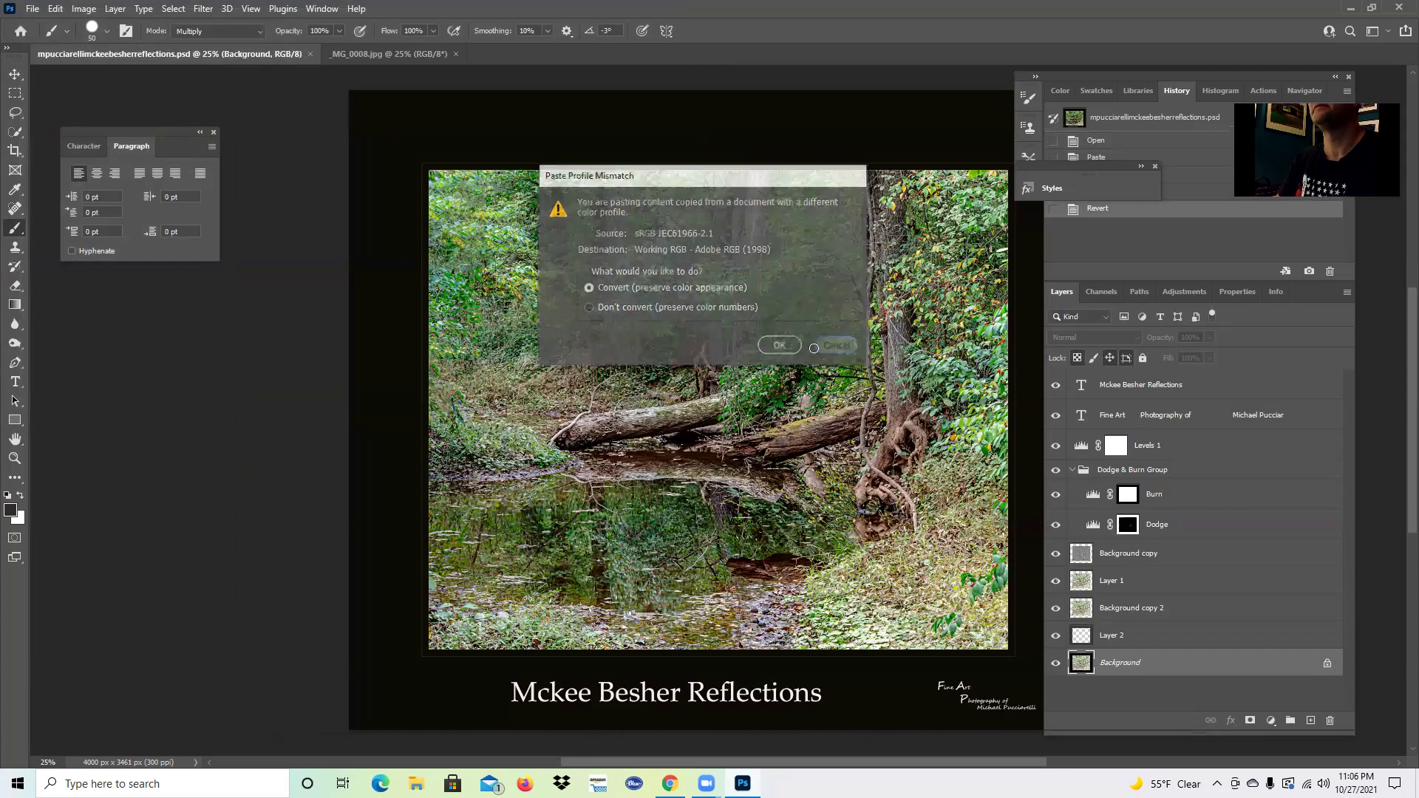
left_click(457, 54)
key("F12")
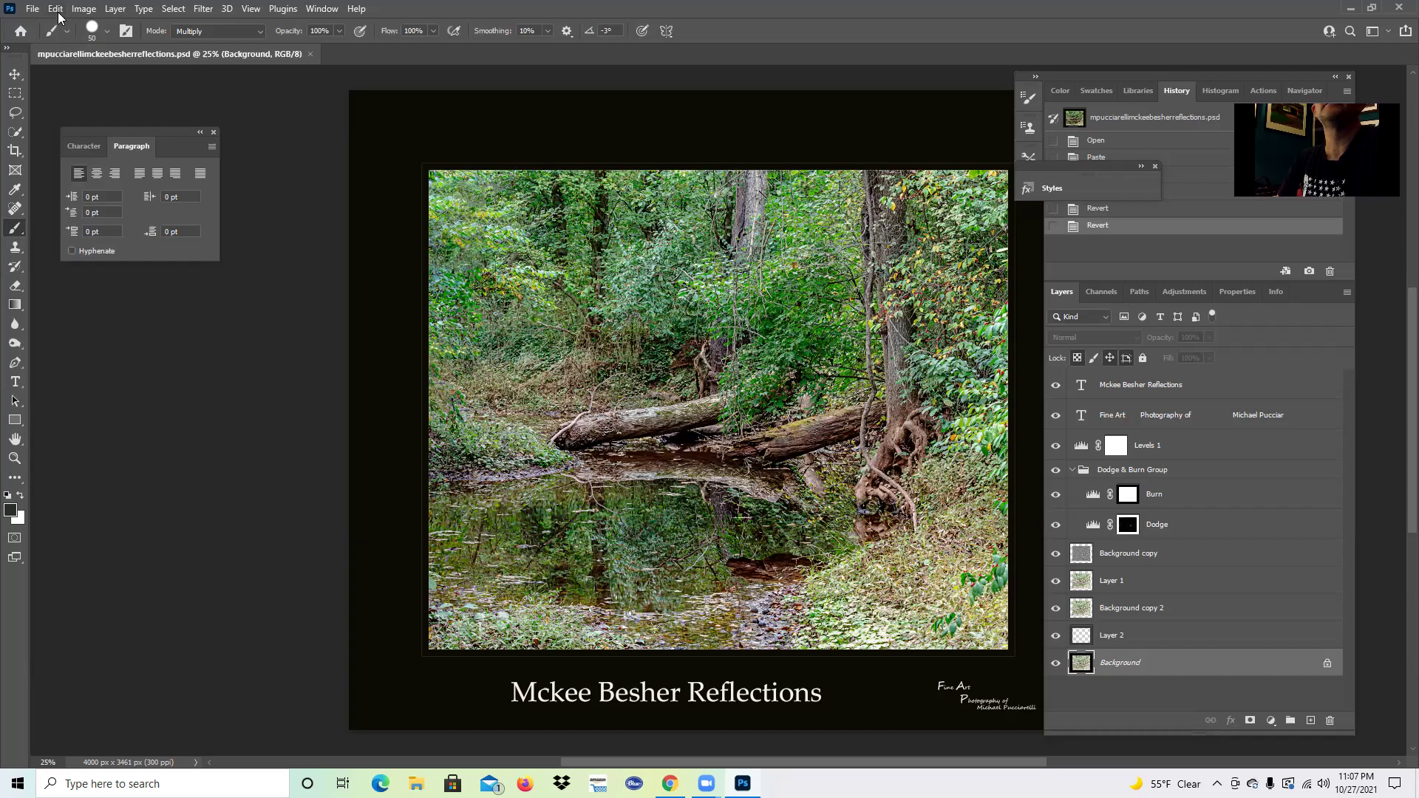
left_click(33, 8)
Step: Open the Adobe RGB _MG_0008 from Desktop > acer temp > … > selections Mckee Besher reflections > JPEG RGB
left_click(51, 38)
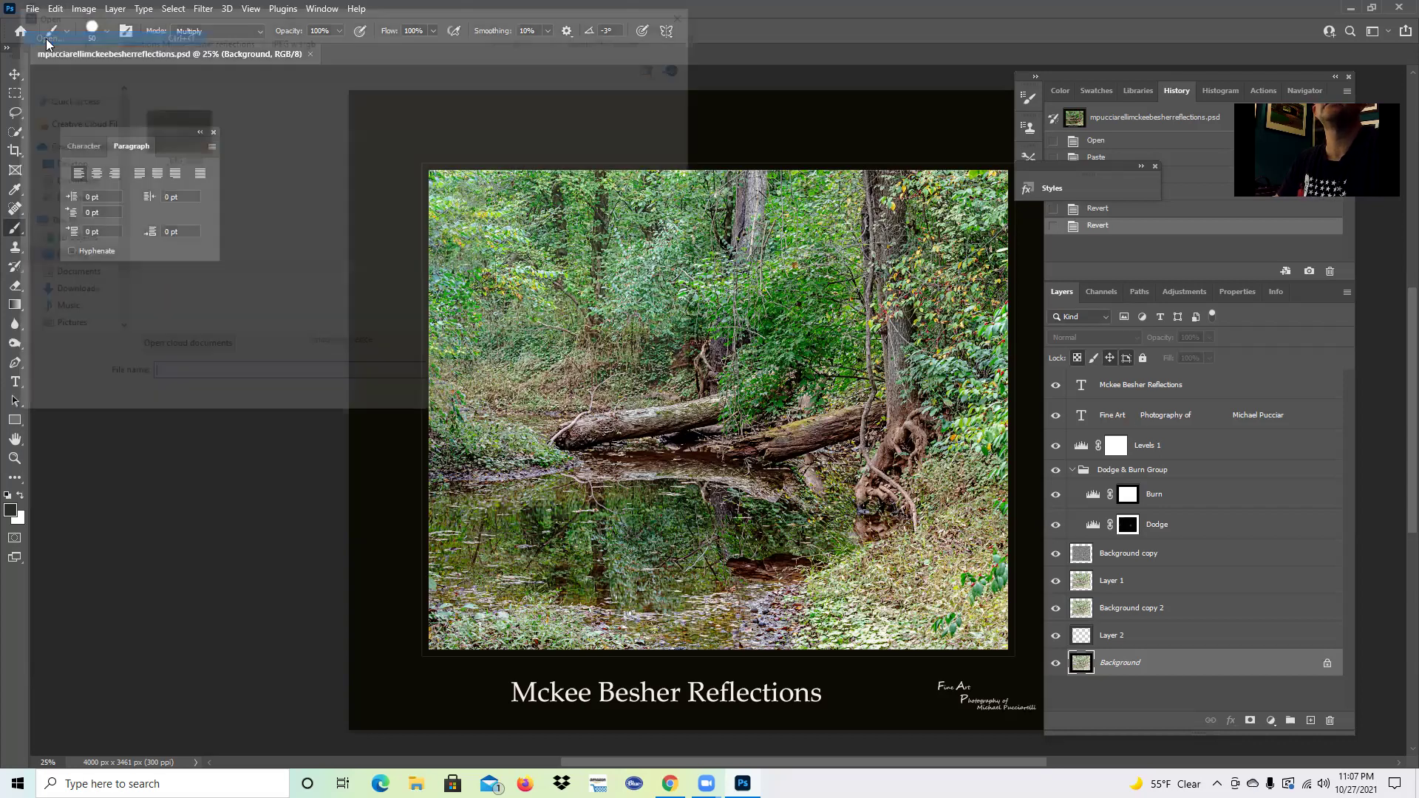
left_click(68, 260)
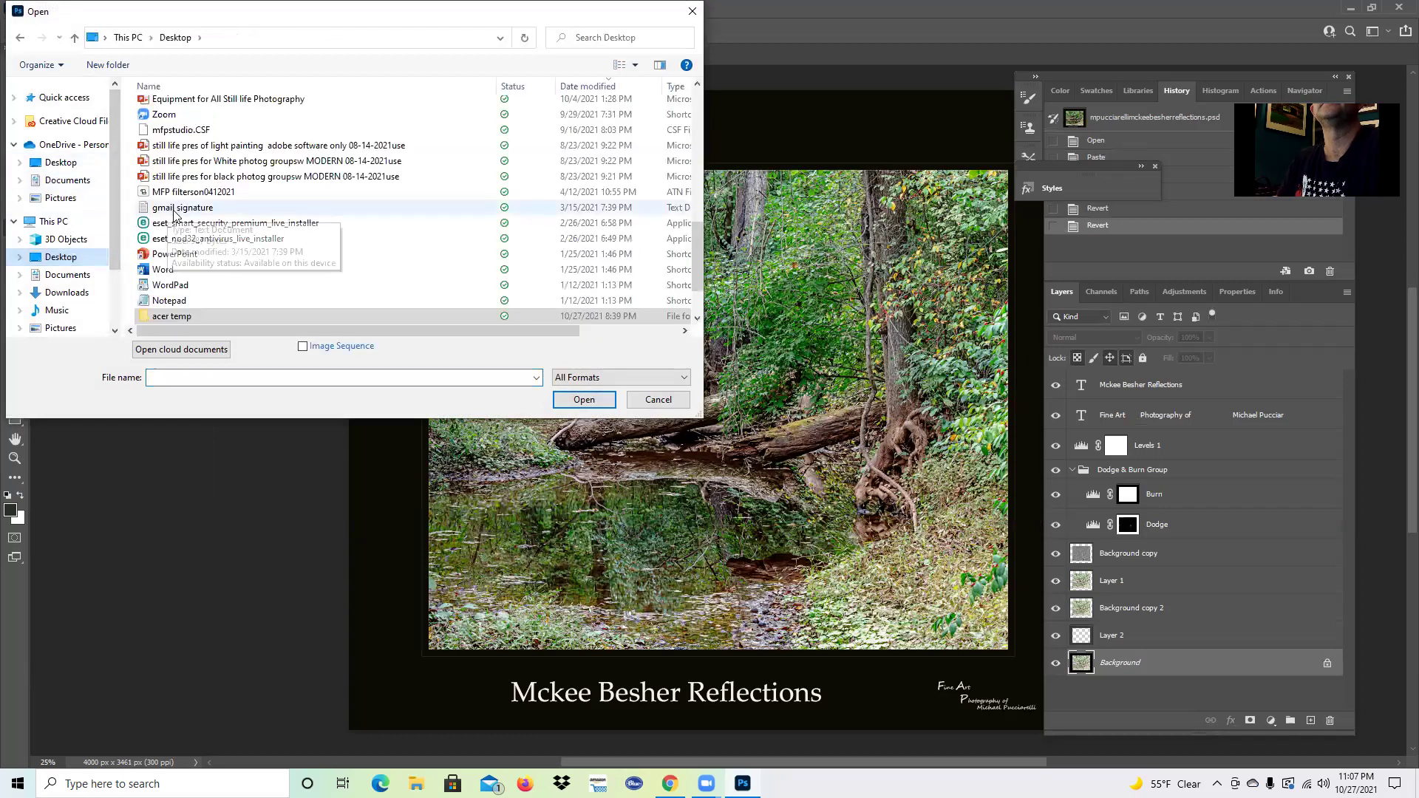
left_click(183, 317)
double_click(183, 316)
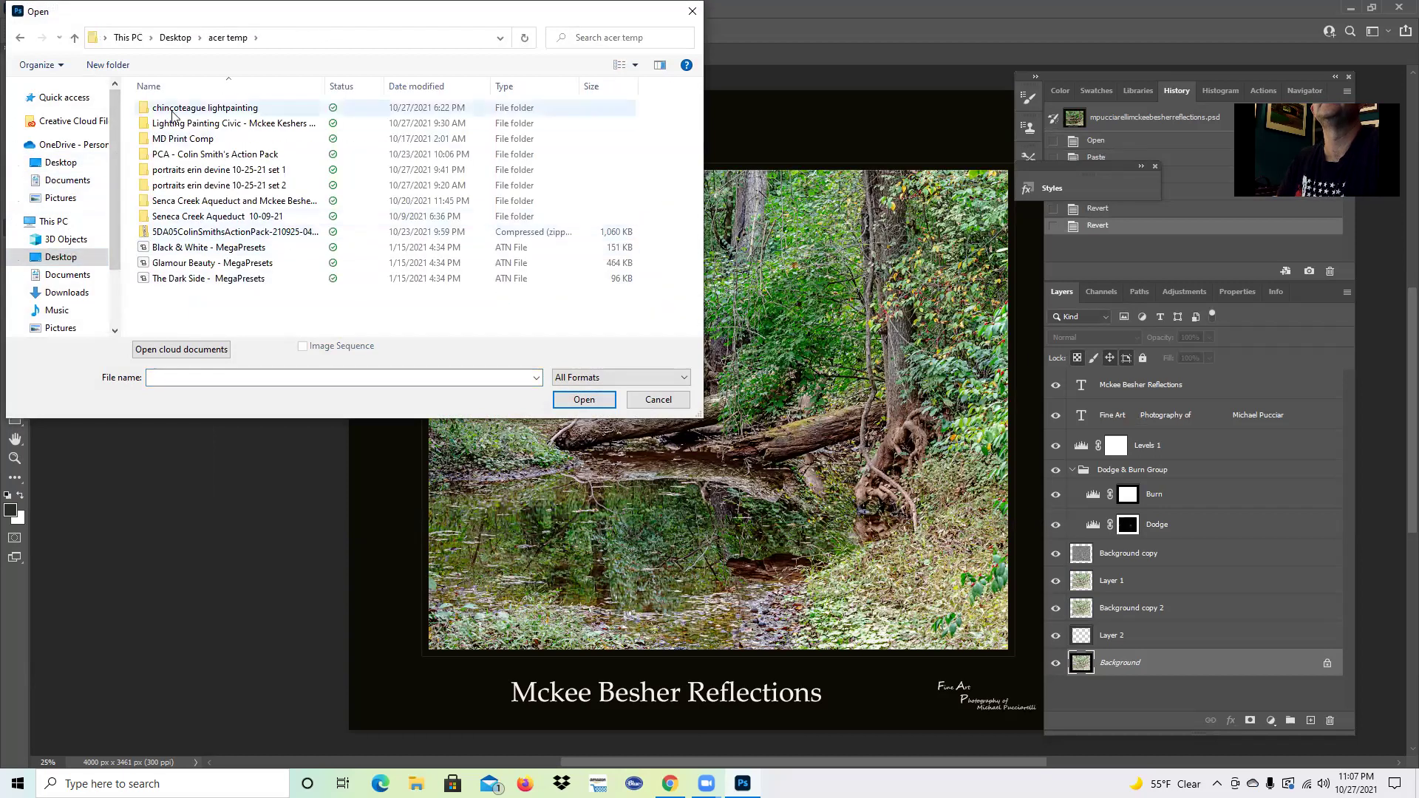
double_click(213, 200)
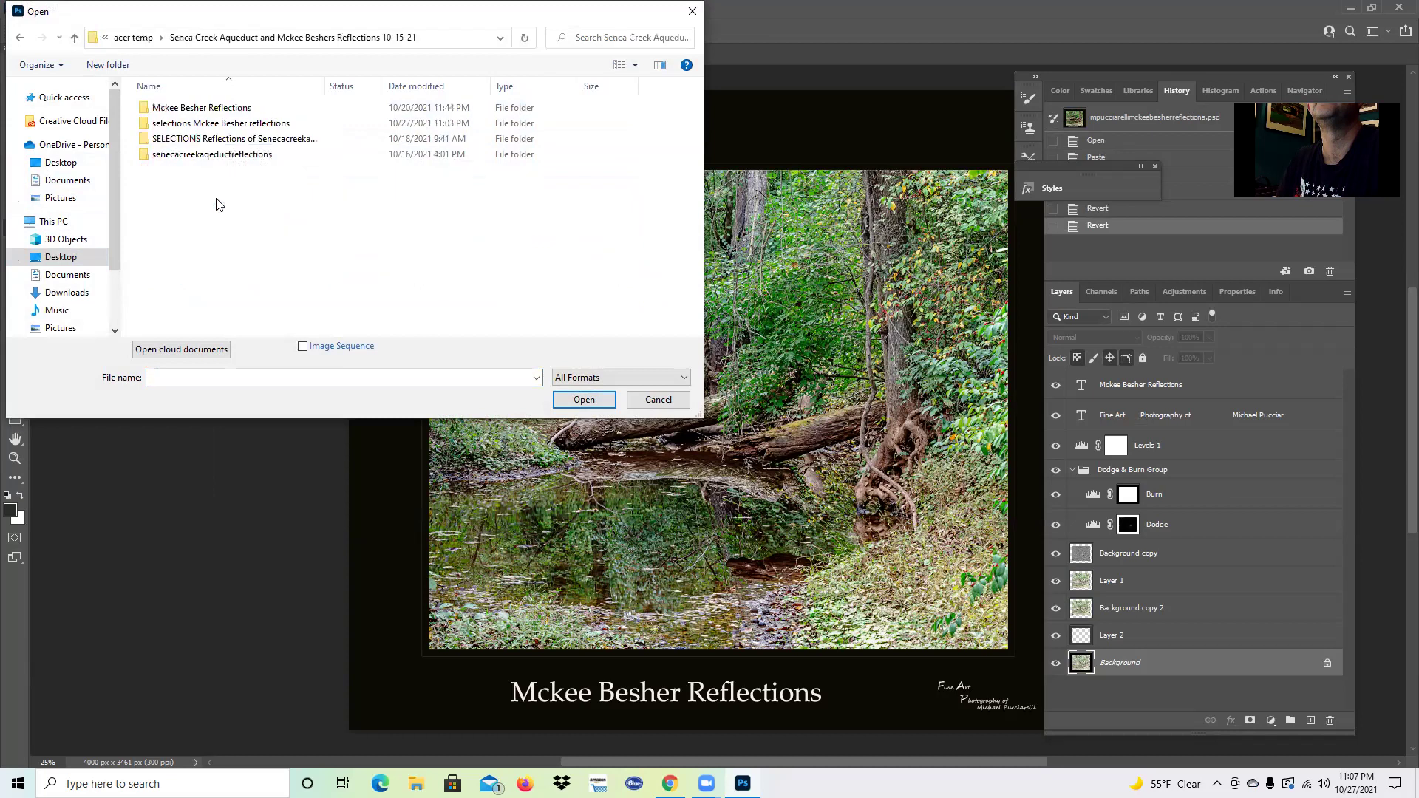
double_click(183, 125)
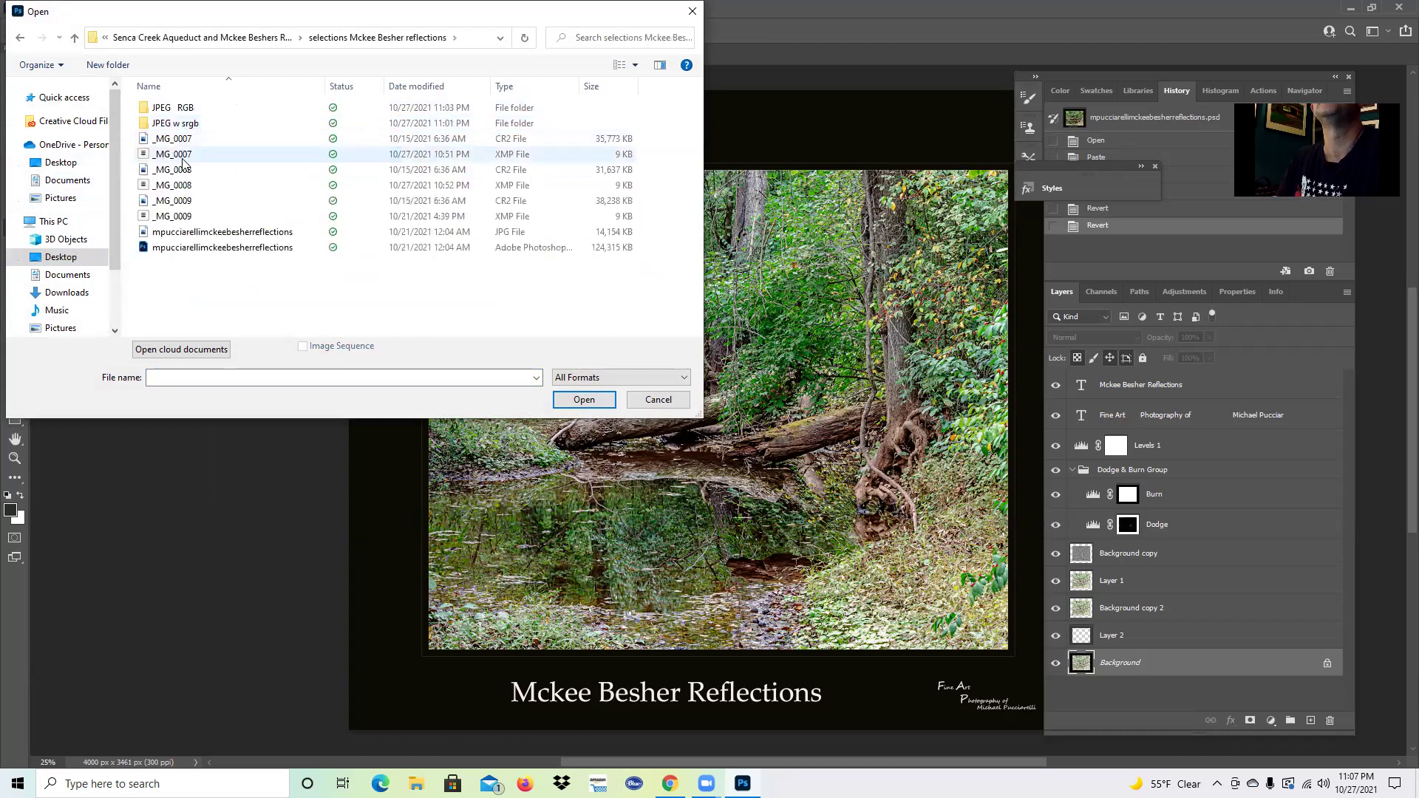
double_click(176, 103)
left_click(177, 123)
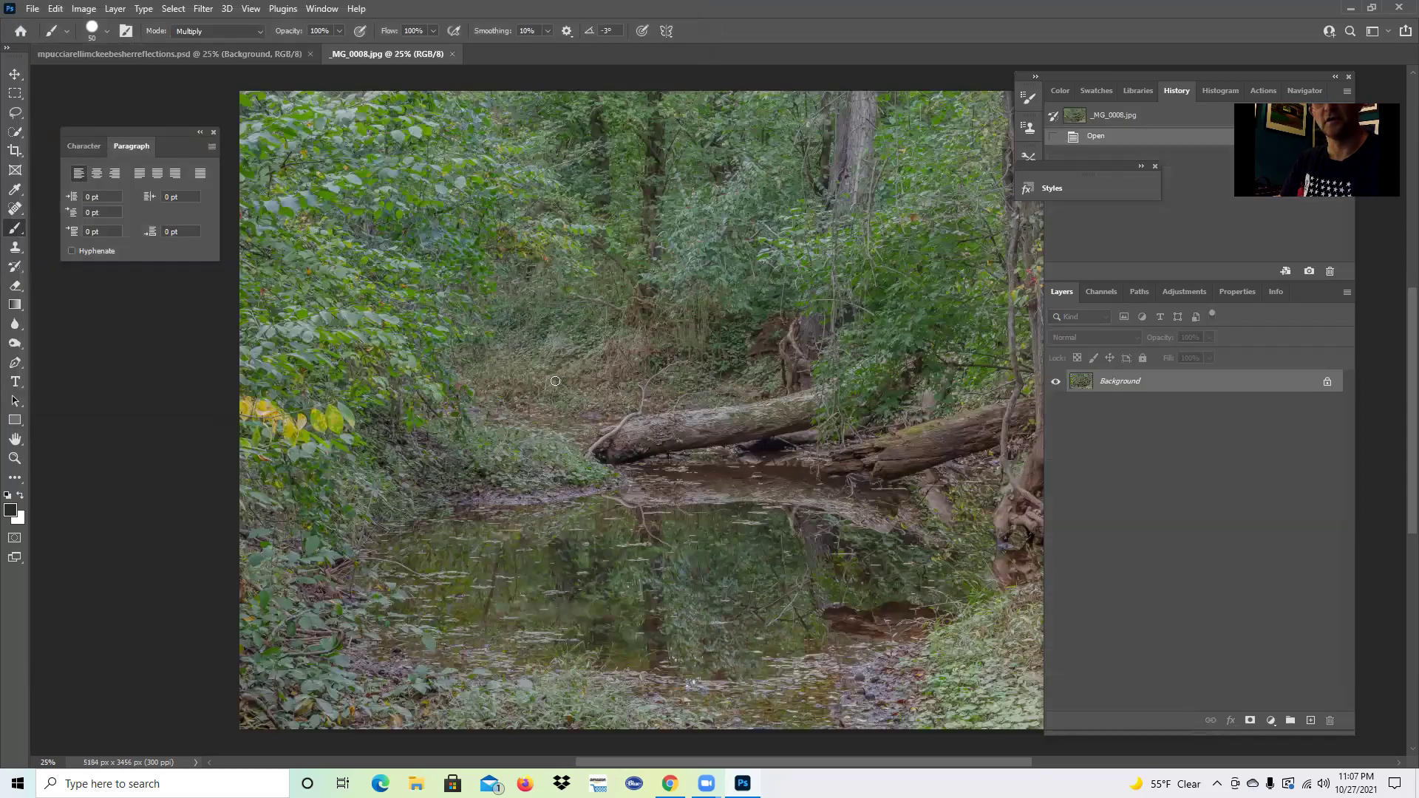
Step: Select all of the Adobe RGB _MG_0008 photo and paste it into the Reflections PSD as Layer 3
key("ctrl+a")
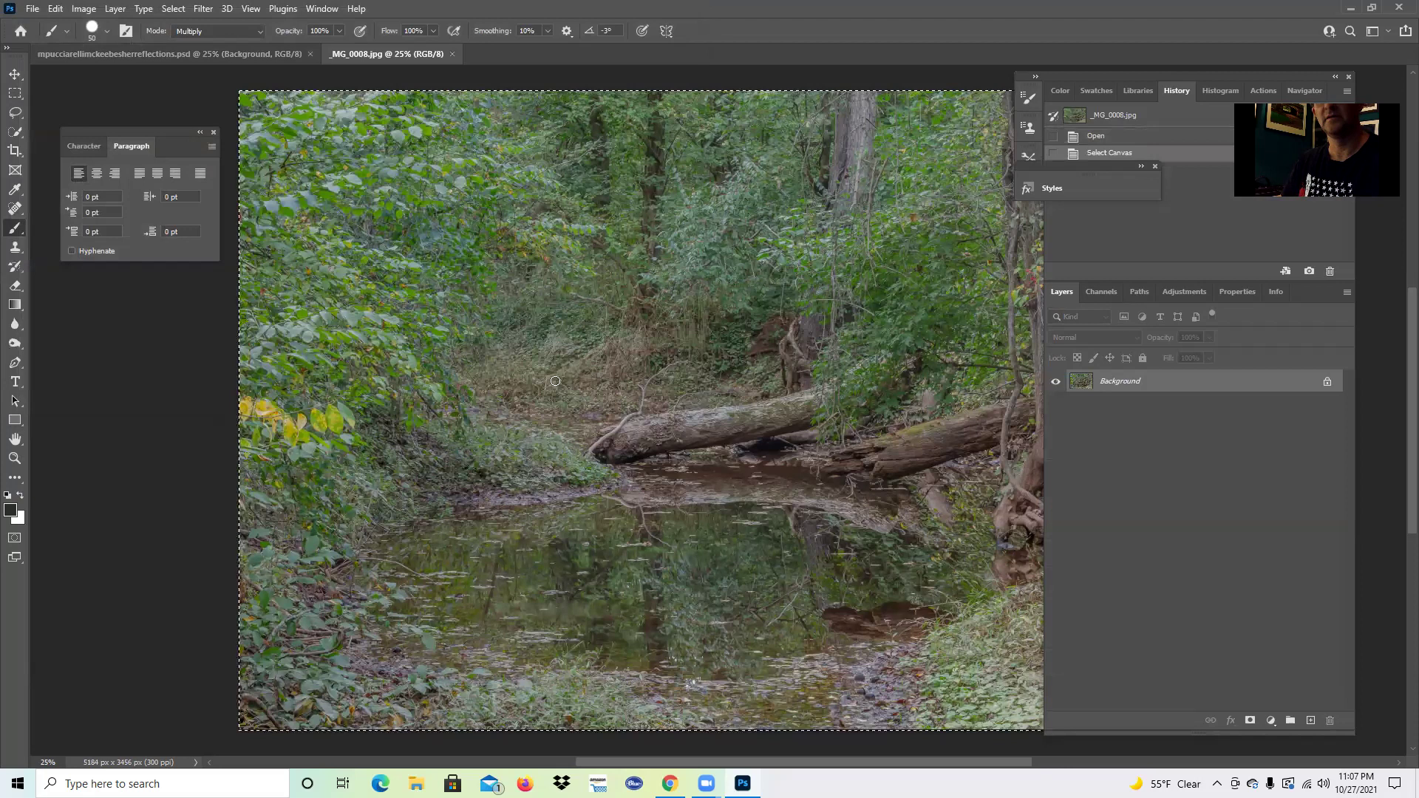
left_click(200, 47)
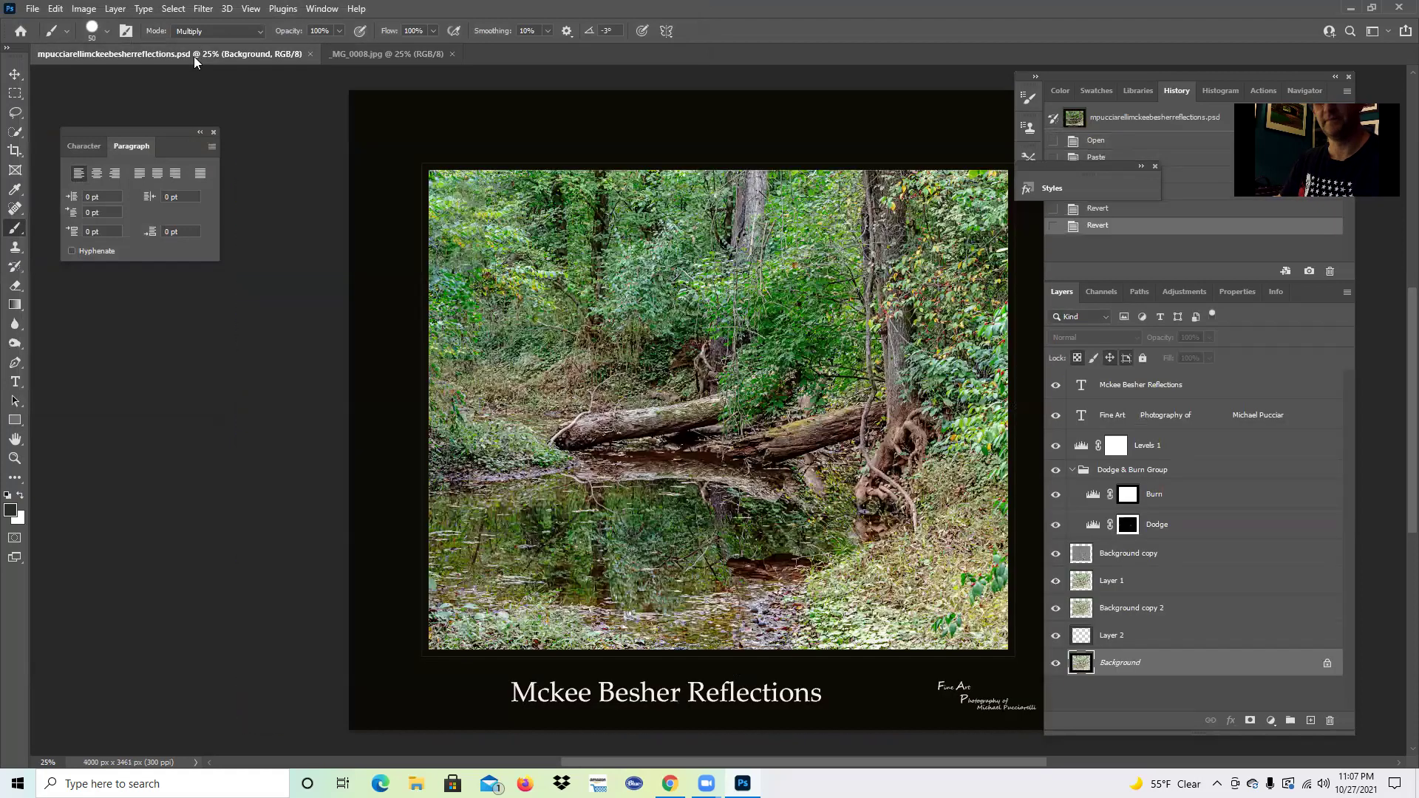
key("ctrl+v")
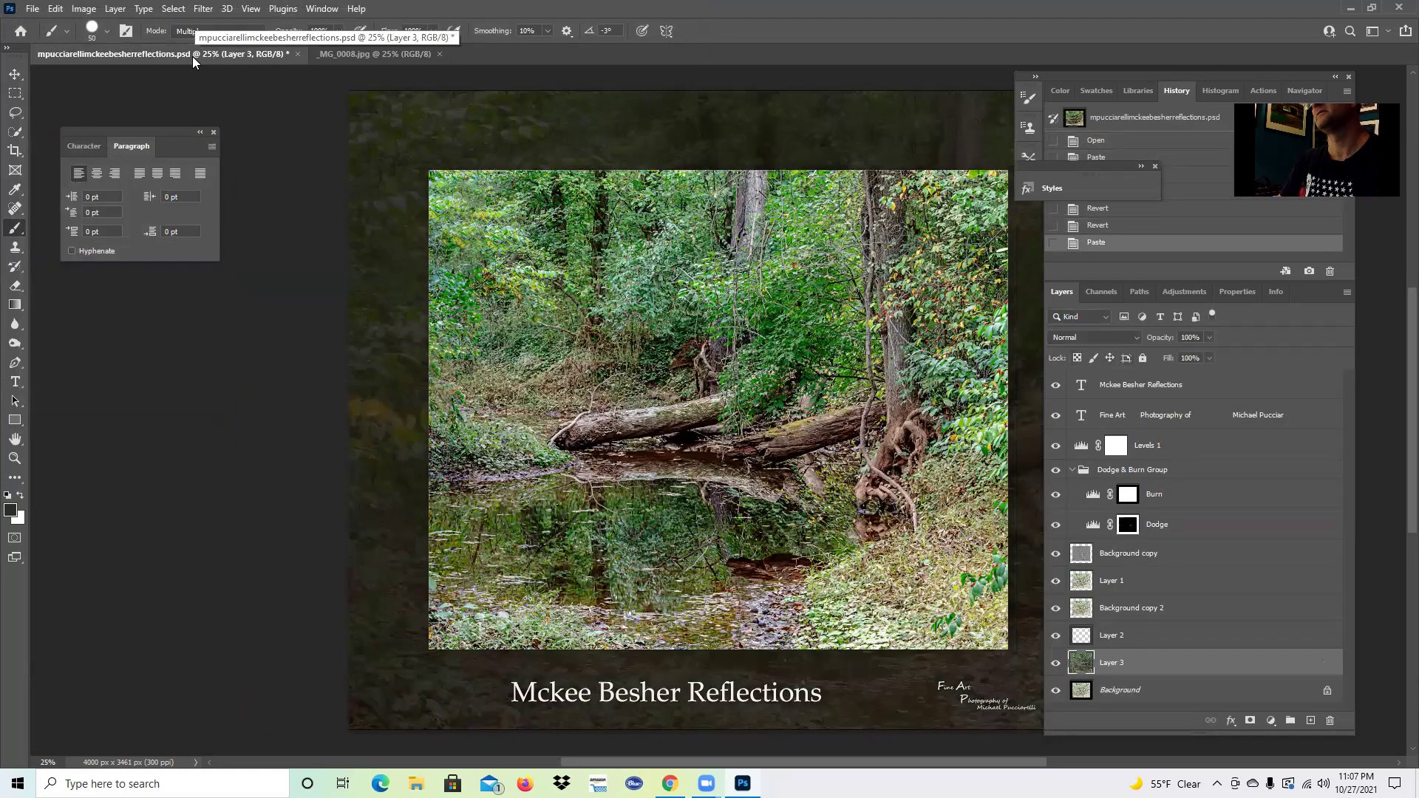